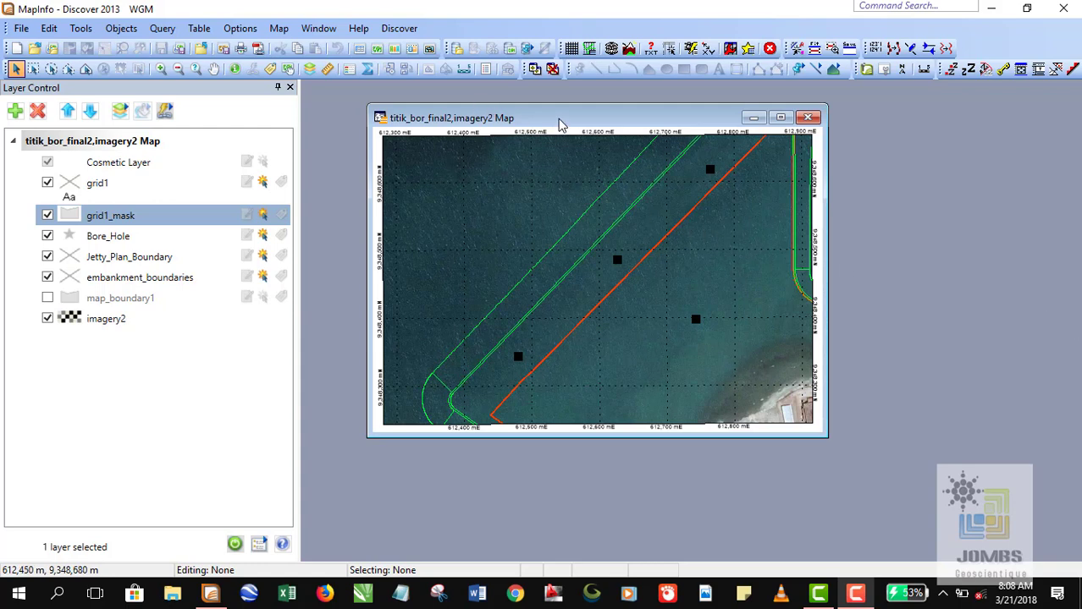
- Fine-tune the map window's position on screen
{"action": "left_click_drag", "start_coordinate": [559, 124], "coordinate": [559, 131]}
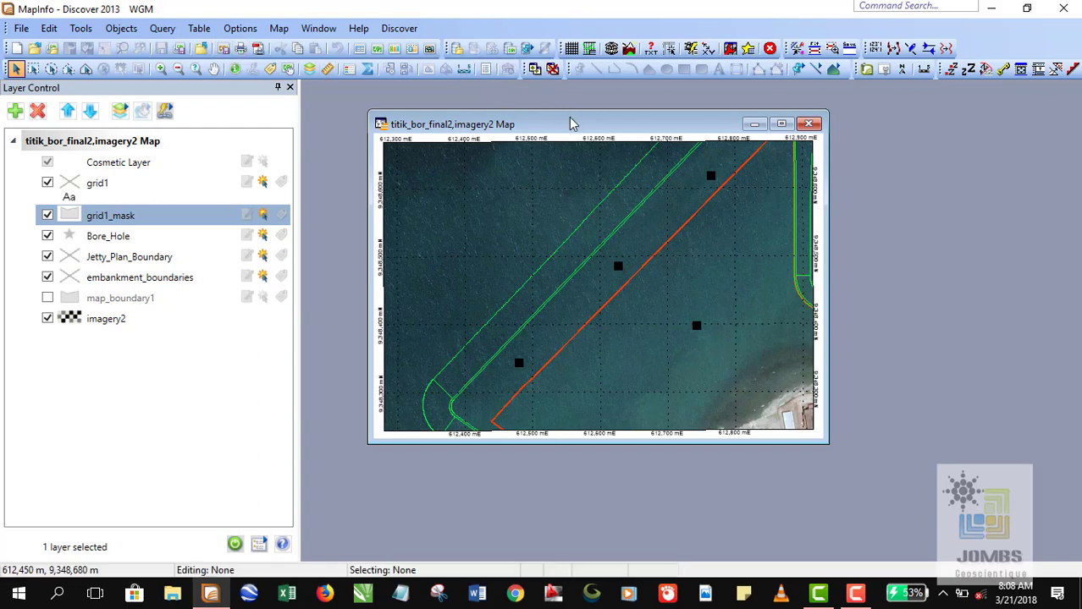
{"action": "left_click_drag", "start_coordinate": [576, 130], "coordinate": [659, 131]}
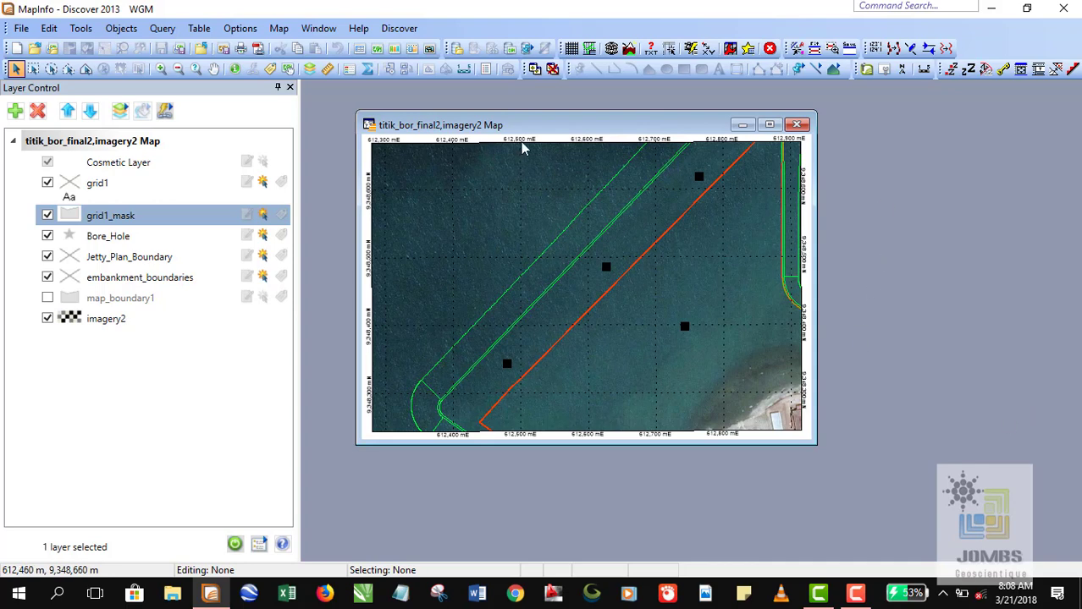
{"action": "left_click_drag", "start_coordinate": [541, 128], "coordinate": [567, 132]}
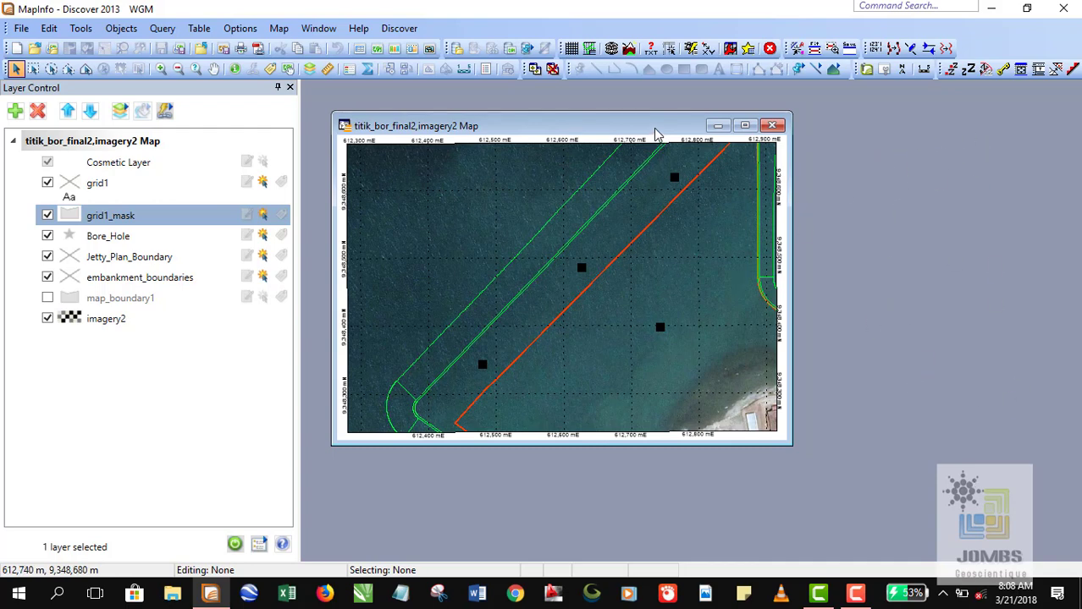
{"action": "left_click_drag", "start_coordinate": [656, 129], "coordinate": [659, 128]}
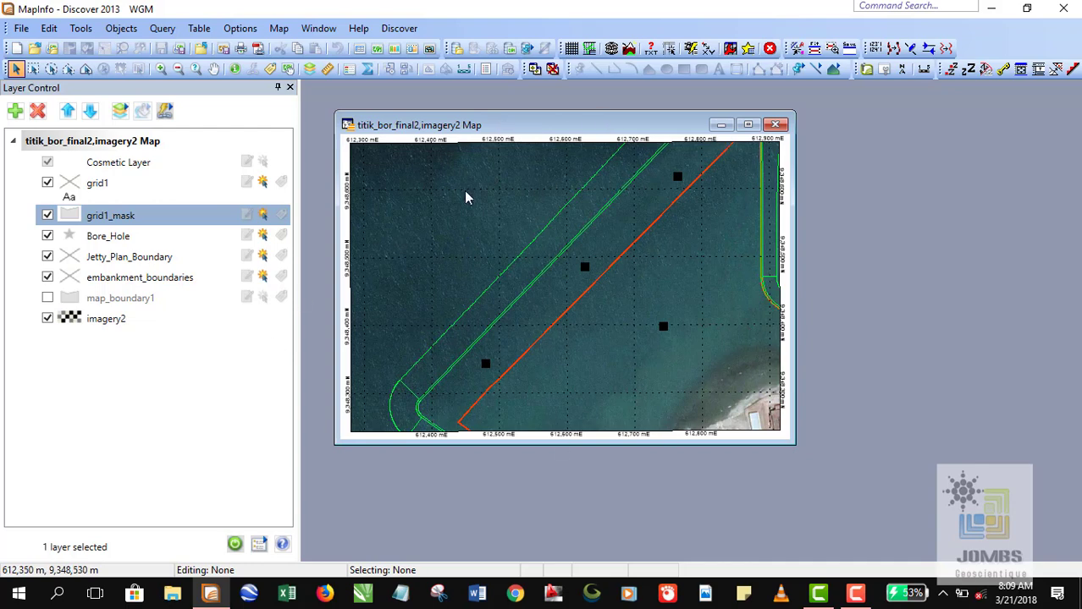
{"action": "left_click_drag", "start_coordinate": [574, 127], "coordinate": [599, 131]}
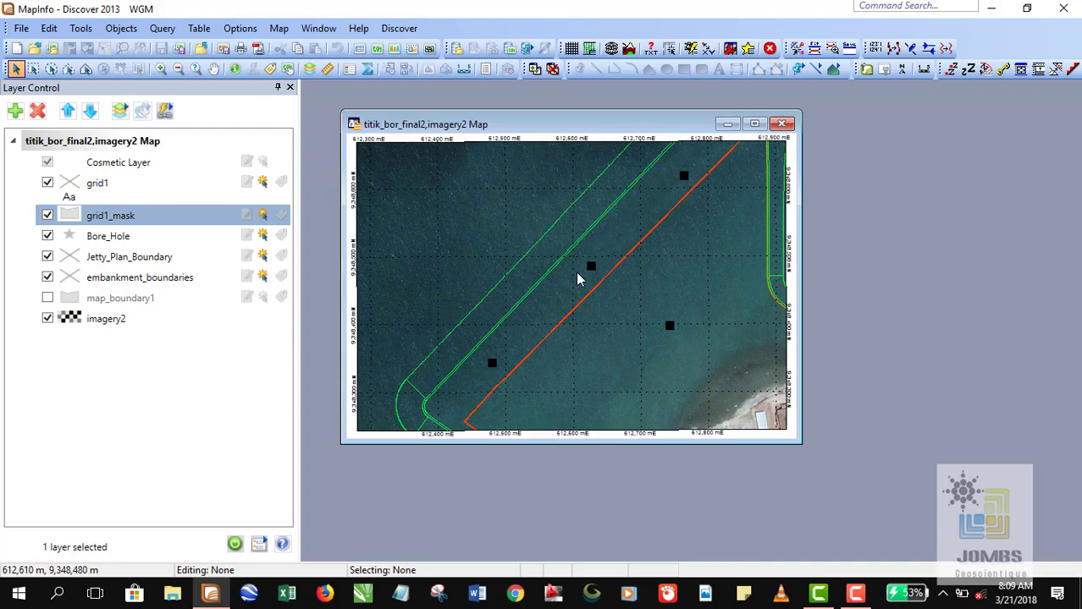
{"action": "left_click_drag", "start_coordinate": [599, 127], "coordinate": [605, 123]}
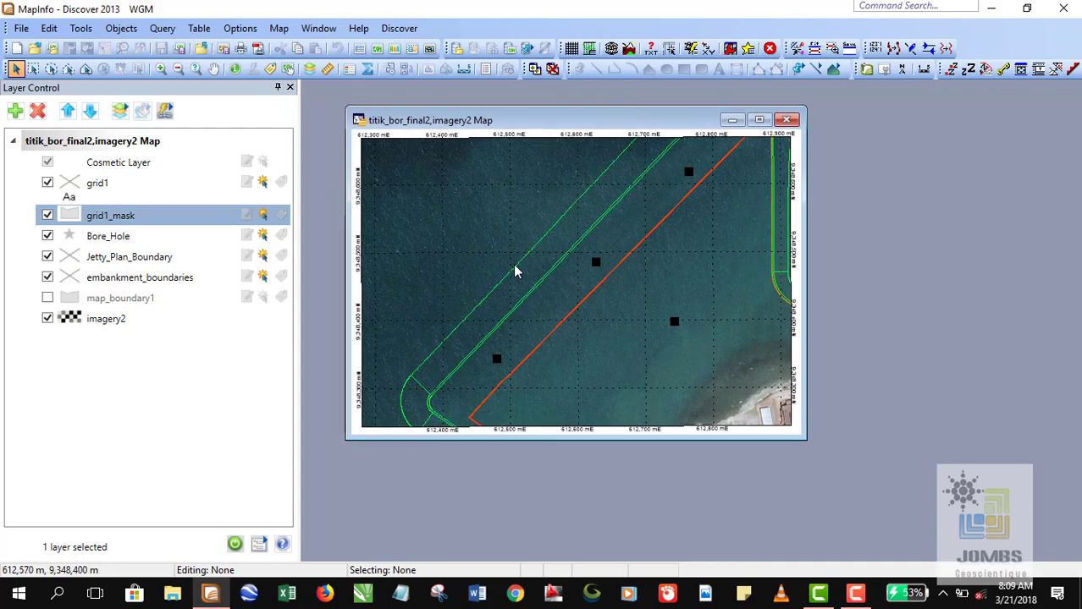
- Inspect the Jetty_Plan_Boundary, embankment_boundaries and grid1 lines by selecting them on the map
{"action": "left_click", "coordinate": [558, 227]}
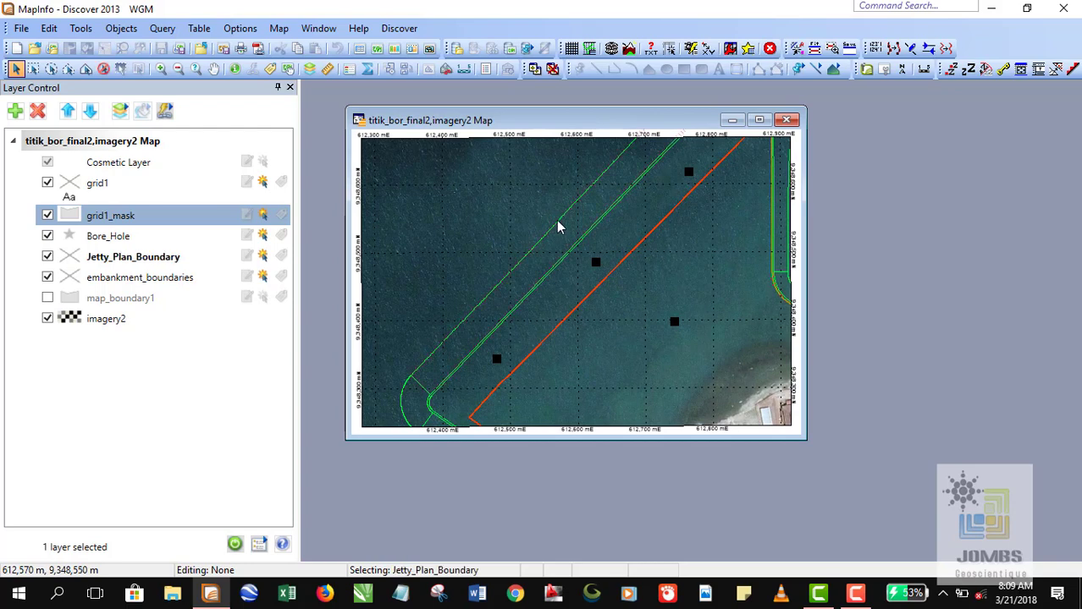
{"action": "left_click", "coordinate": [678, 209]}
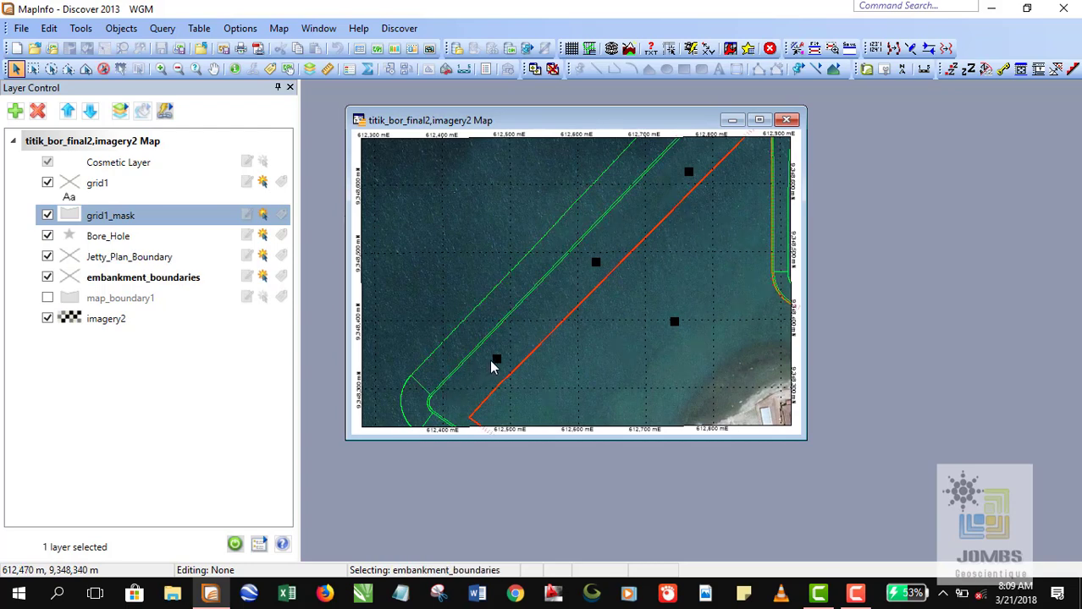
{"action": "left_click", "coordinate": [611, 278]}
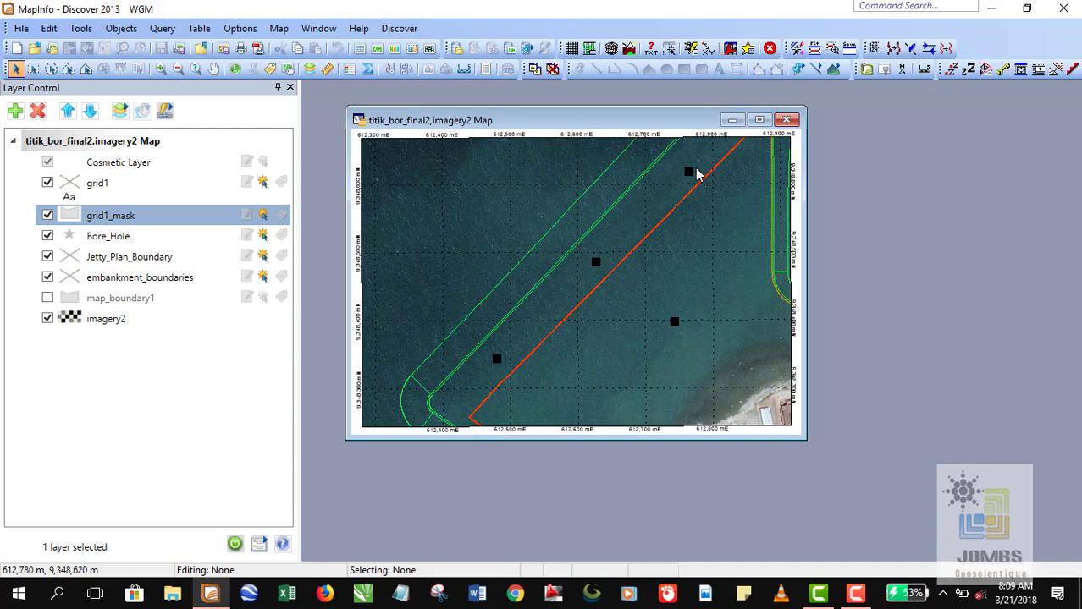
{"action": "left_click", "coordinate": [676, 324]}
{"action": "left_click", "coordinate": [683, 290]}
{"action": "left_click", "coordinate": [555, 229]}
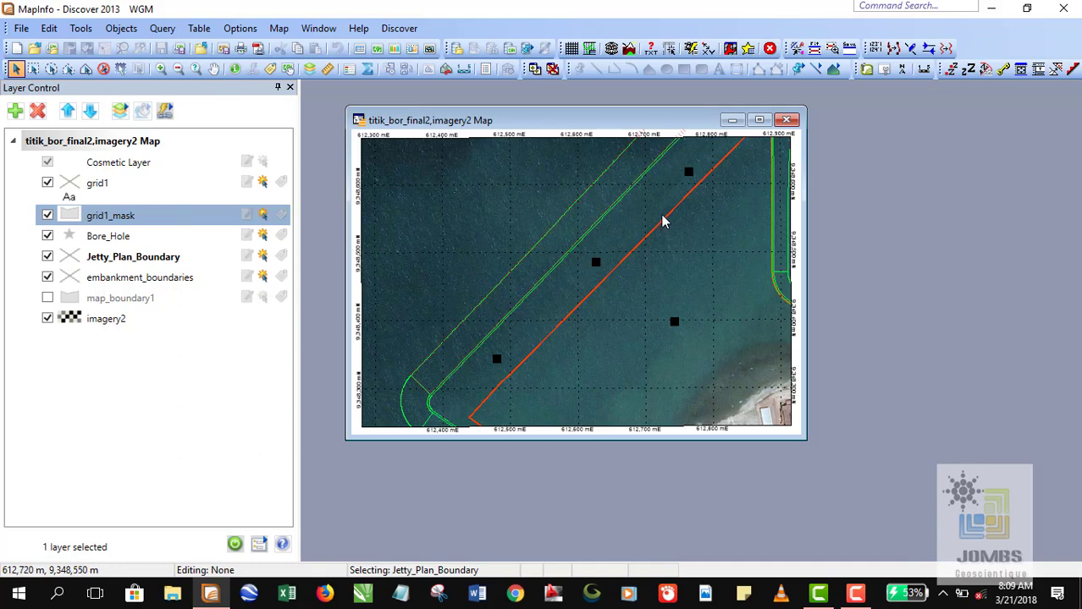
{"action": "left_click_drag", "start_coordinate": [647, 121], "coordinate": [656, 127]}
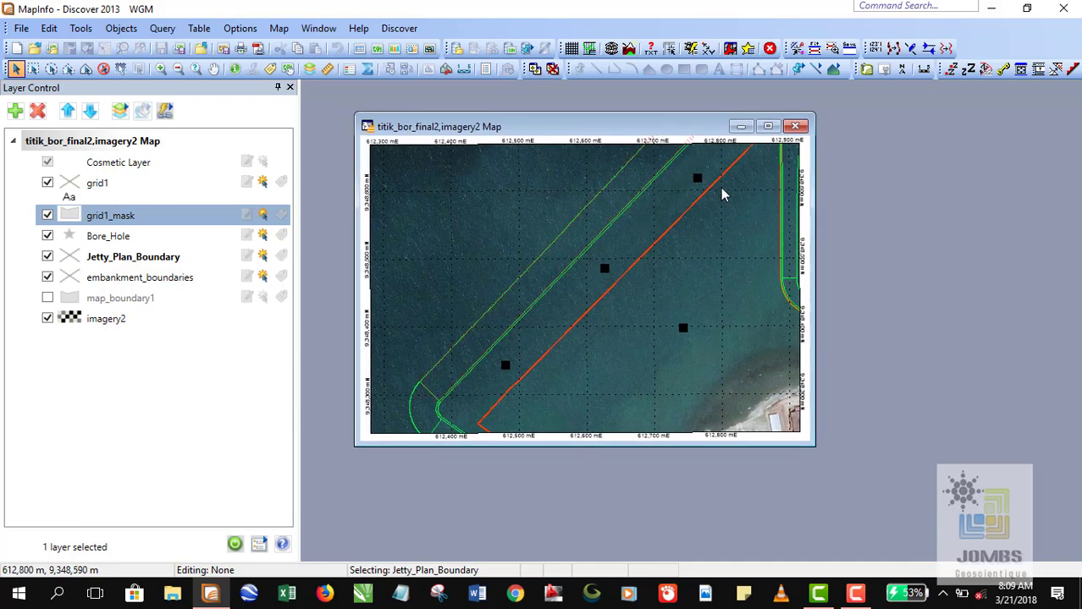
- Select the four bore hole points and the embankment and jetty boundary lines in turn
{"action": "left_click", "coordinate": [696, 178]}
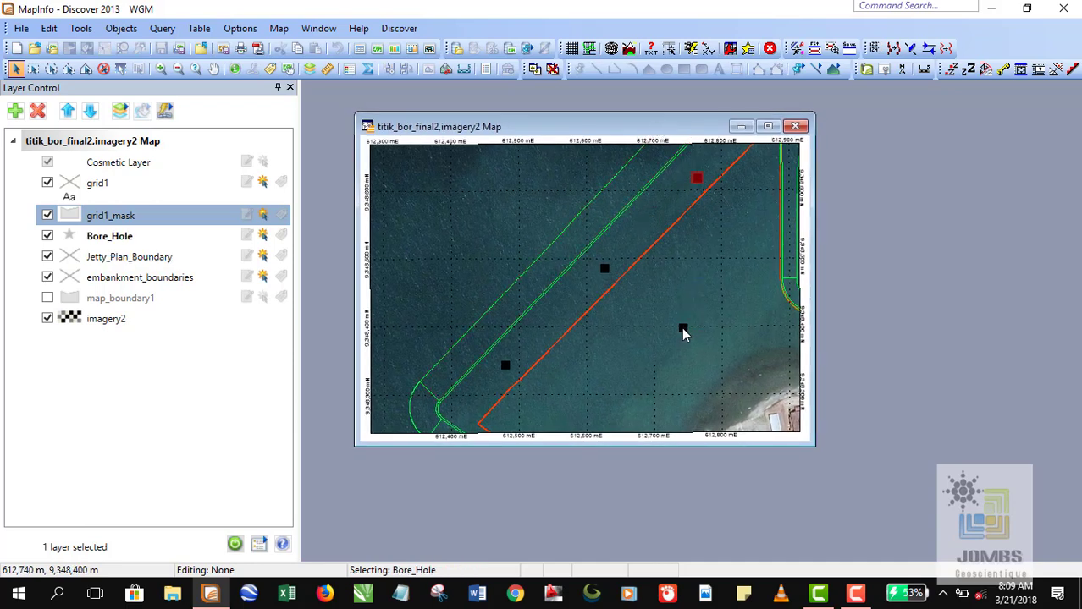
{"action": "left_click", "coordinate": [603, 269]}
{"action": "left_click", "coordinate": [504, 367]}
{"action": "left_click", "coordinate": [682, 215]}
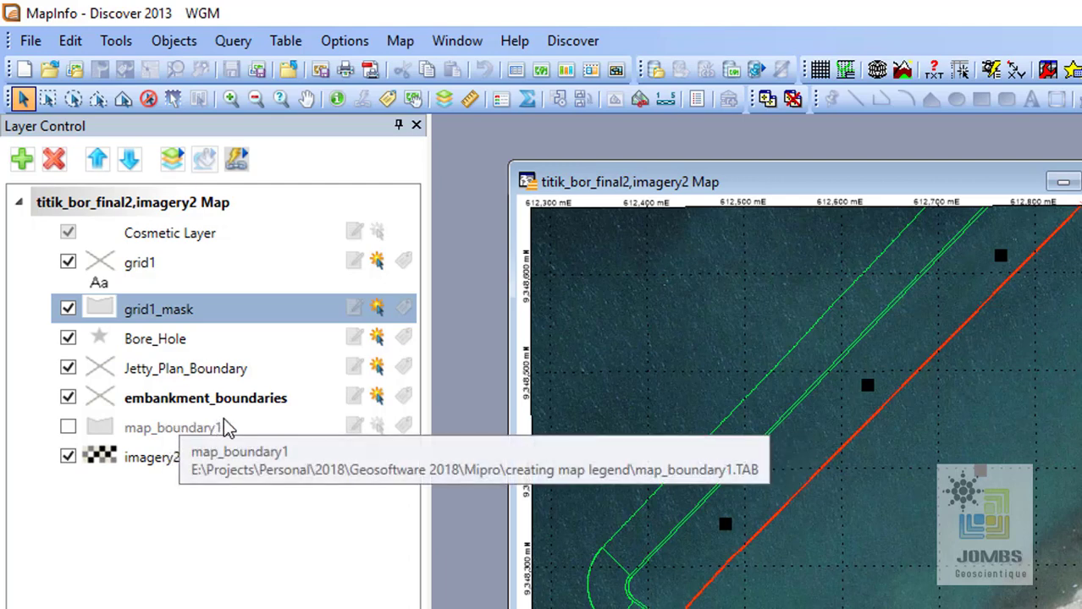
{"action": "left_click", "coordinate": [814, 328]}
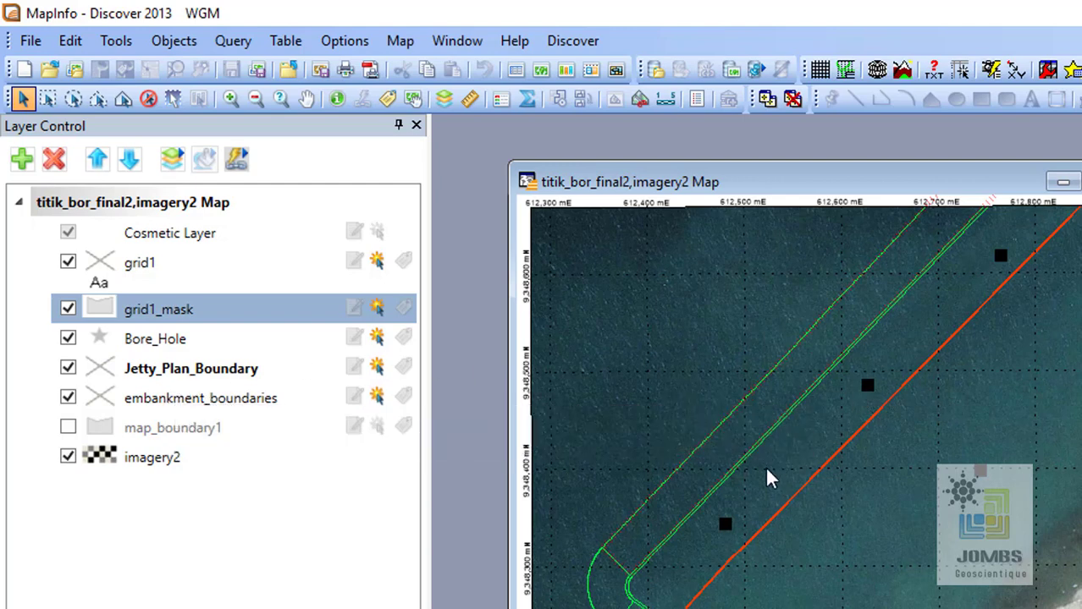
{"action": "left_click", "coordinate": [726, 525]}
{"action": "left_click", "coordinate": [868, 386]}
{"action": "left_click", "coordinate": [1001, 257]}
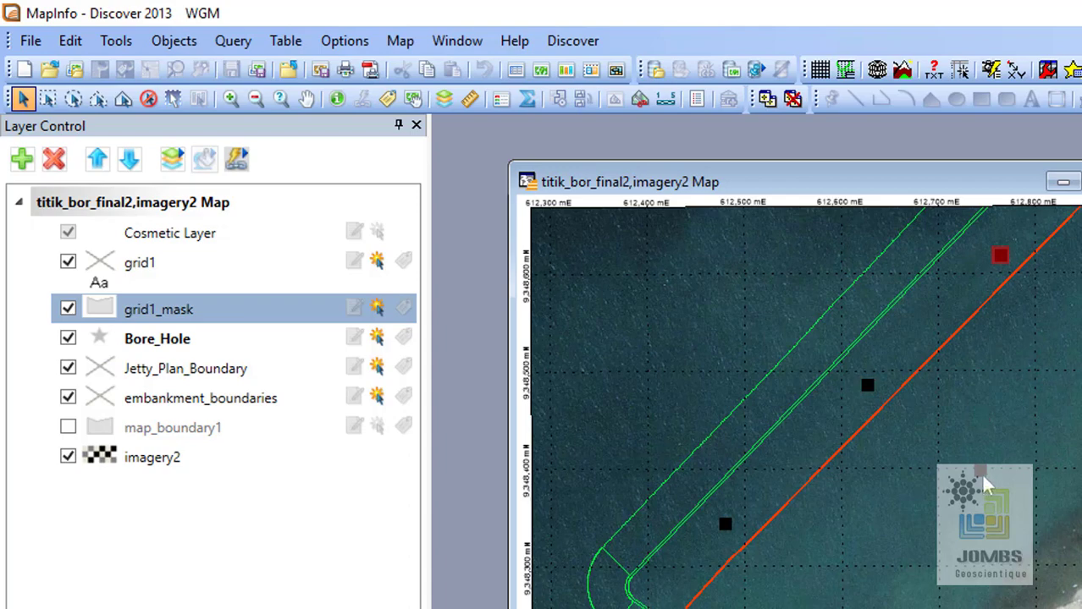
{"action": "left_click", "coordinate": [982, 474]}
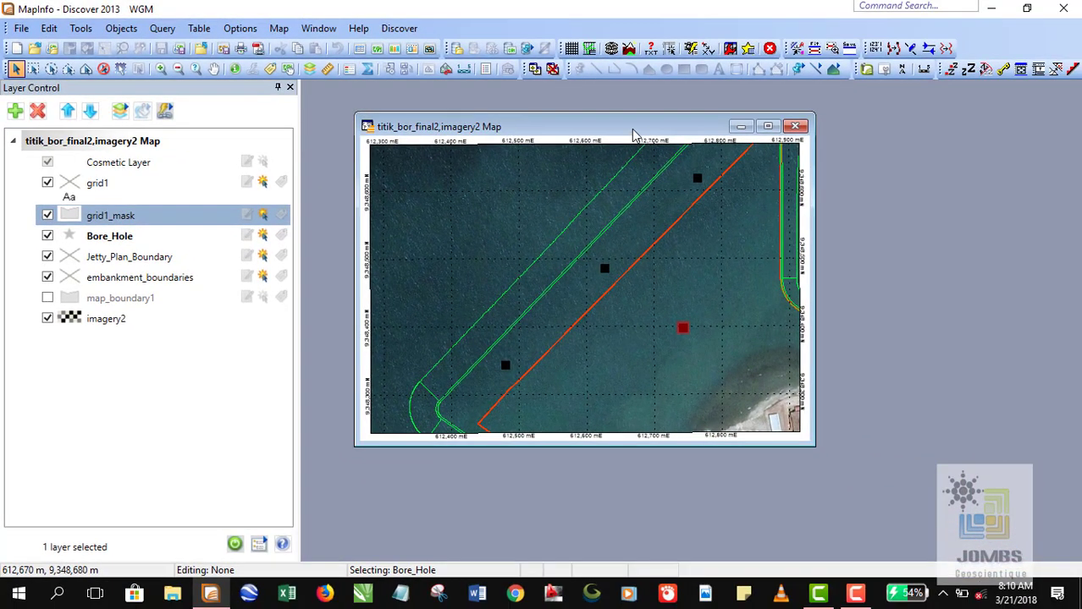
- Click through the central, top-right and lower-left bore holes and a grid1 line
{"action": "left_click_drag", "start_coordinate": [633, 135], "coordinate": [638, 131]}
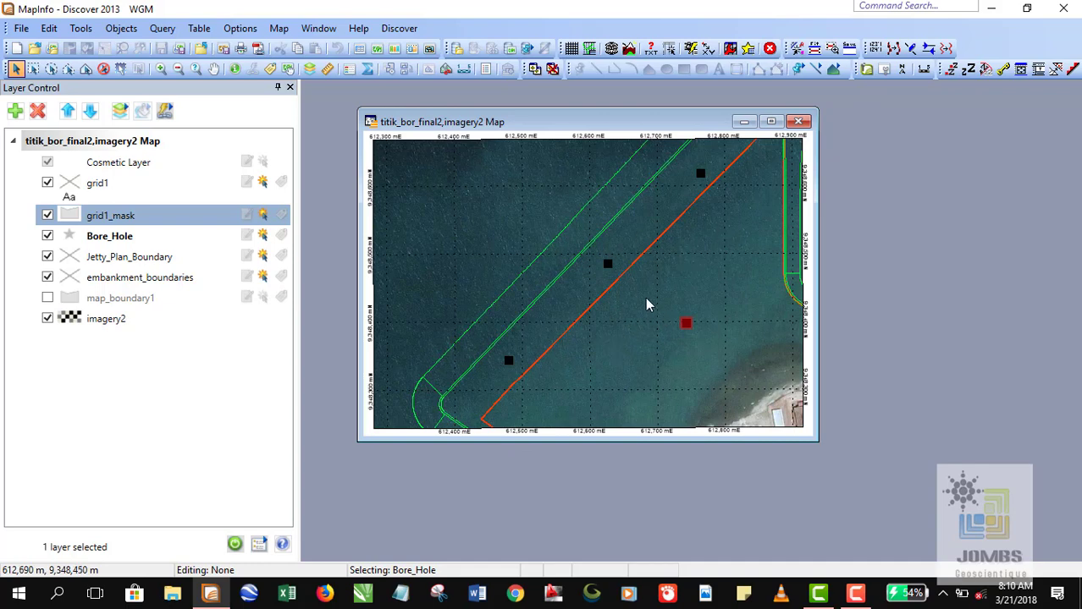
{"action": "left_click", "coordinate": [608, 263]}
{"action": "left_click", "coordinate": [701, 174]}
{"action": "left_click", "coordinate": [694, 330]}
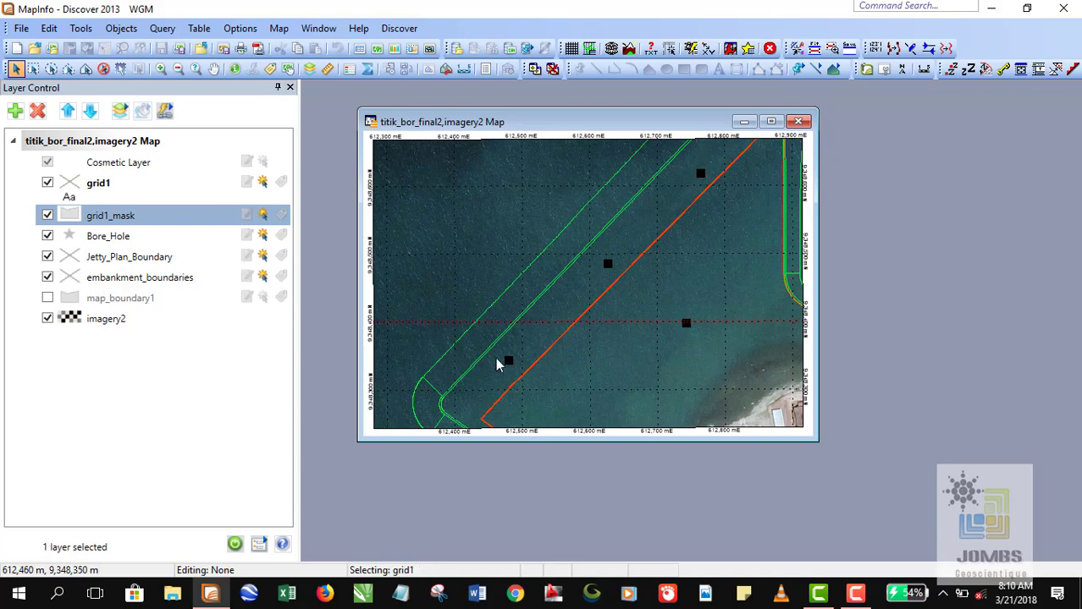
{"action": "left_click", "coordinate": [507, 360]}
{"action": "left_click", "coordinate": [609, 264]}
{"action": "left_click", "coordinate": [701, 175]}
{"action": "left_click", "coordinate": [662, 312]}
{"action": "left_click", "coordinate": [609, 263]}
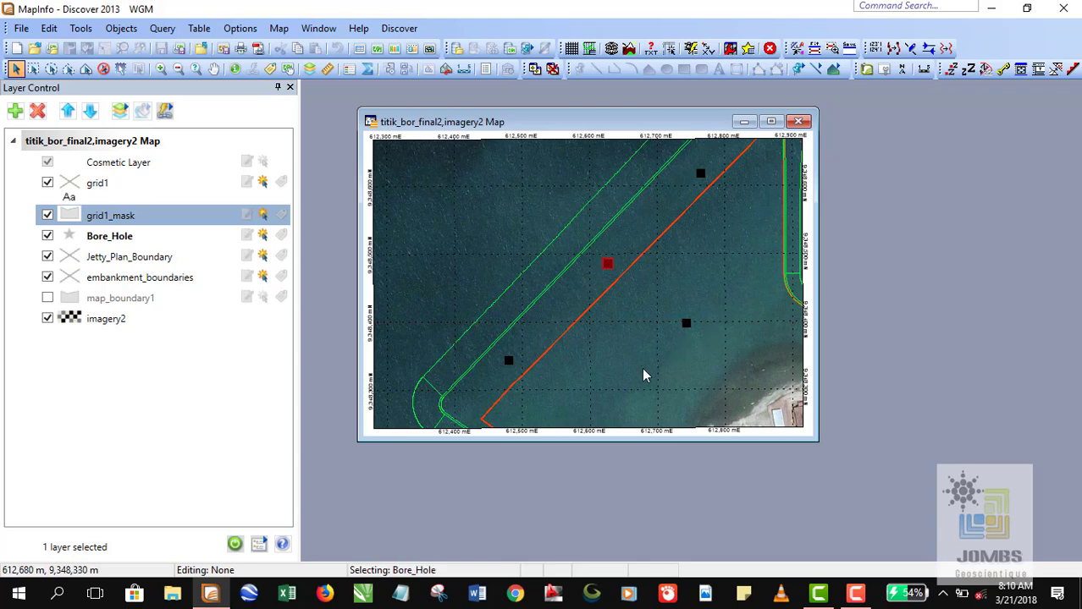
- Select the top-right, central and lower-left bore holes once more
{"action": "left_click_drag", "start_coordinate": [533, 126], "coordinate": [524, 129]}
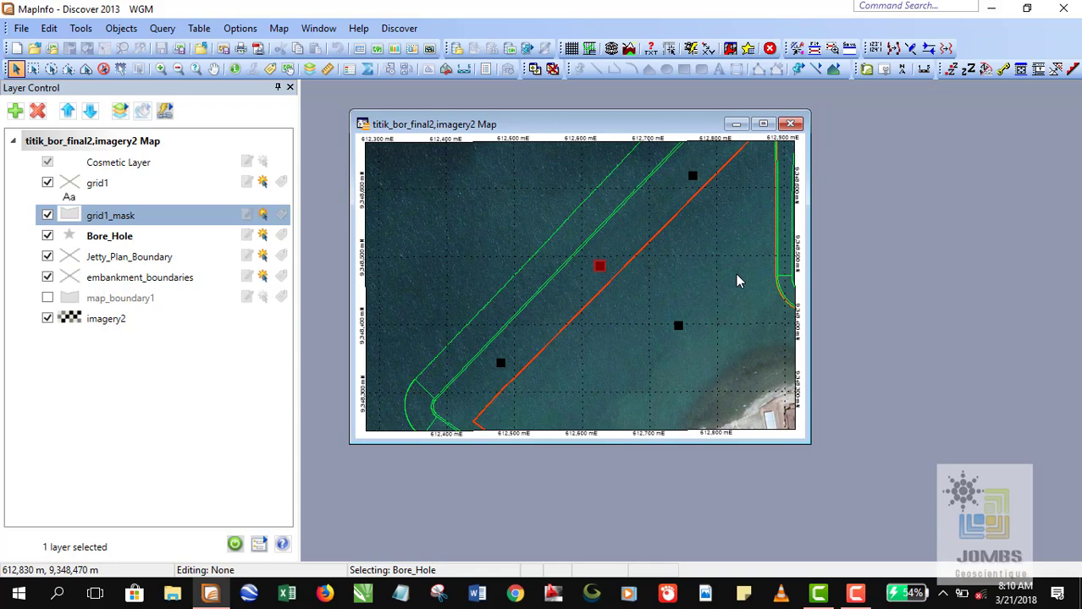
{"action": "left_click", "coordinate": [693, 176]}
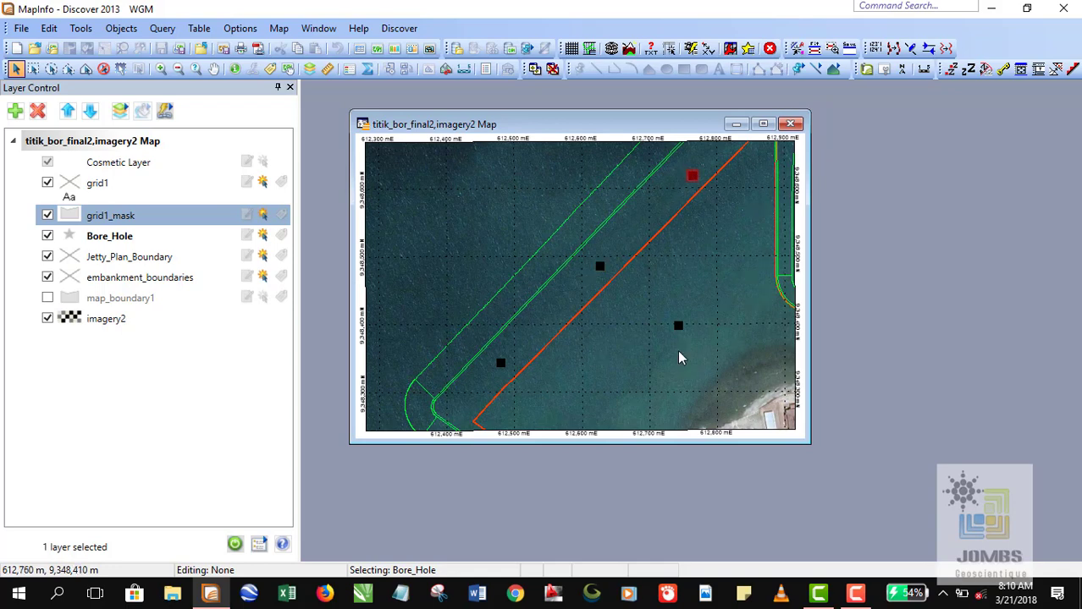
{"action": "left_click", "coordinate": [599, 268]}
{"action": "left_click", "coordinate": [496, 365]}
{"action": "left_click_drag", "start_coordinate": [550, 124], "coordinate": [541, 123]}
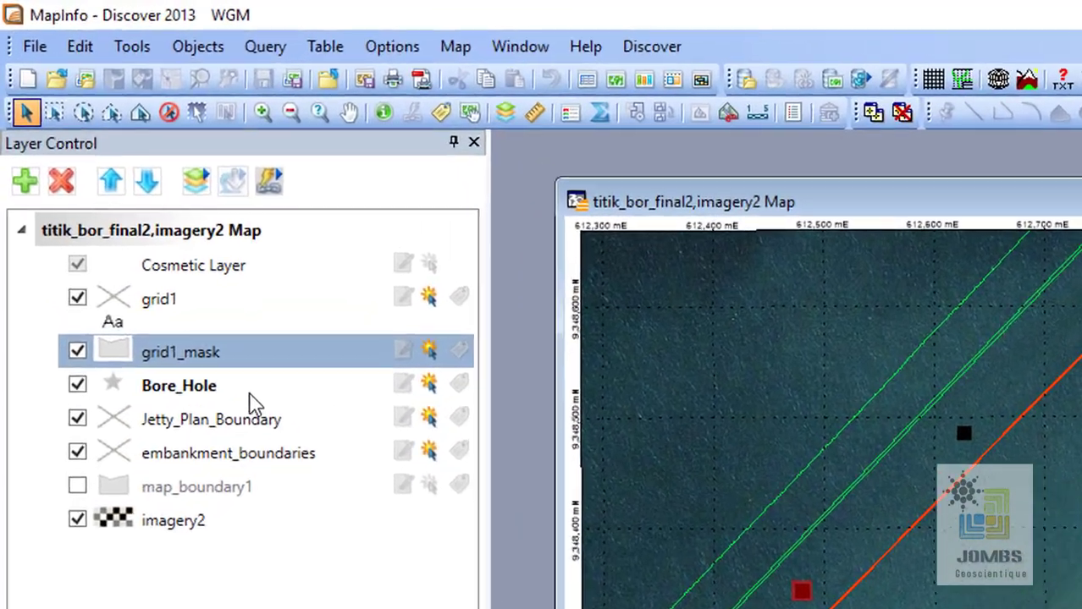
- Turn on automatic labels for the Bore_Hole layer so BH19–BH22 appear
{"action": "left_click", "coordinate": [163, 261]}
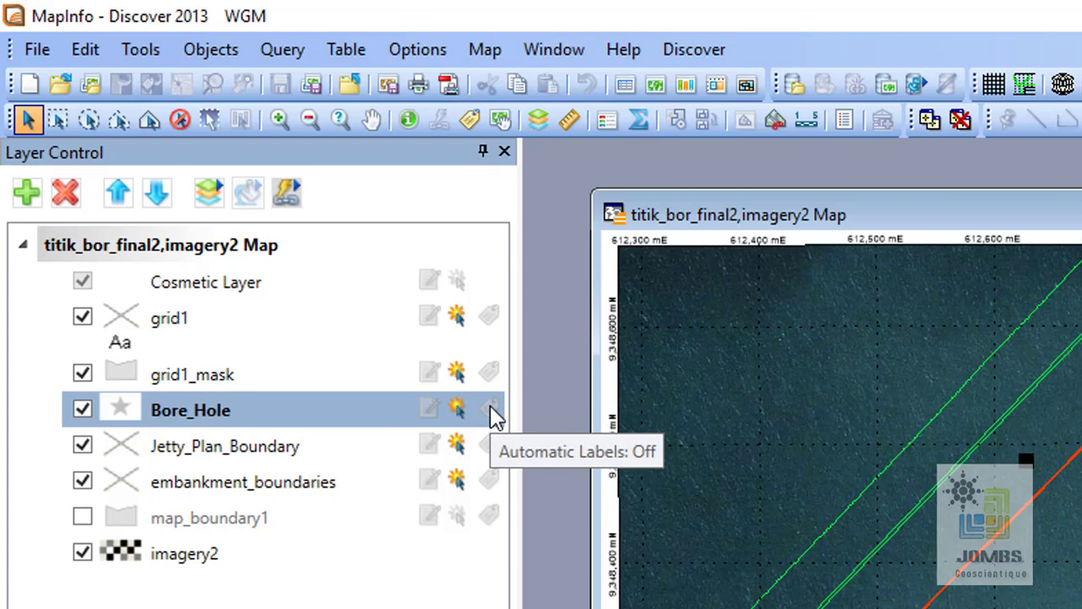
{"action": "left_click", "coordinate": [490, 411]}
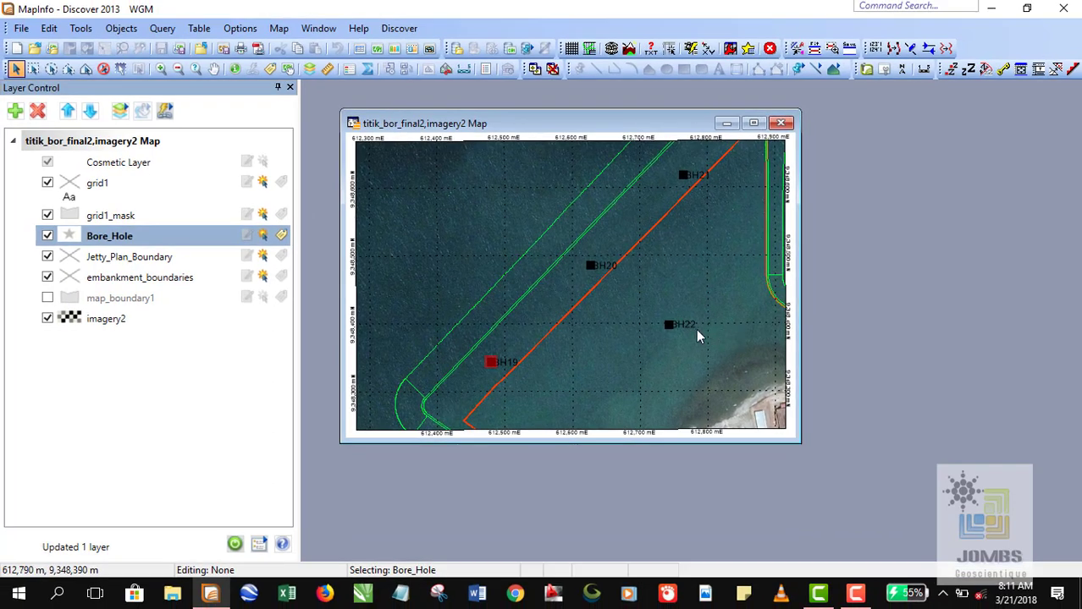
{"action": "left_click", "coordinate": [591, 268]}
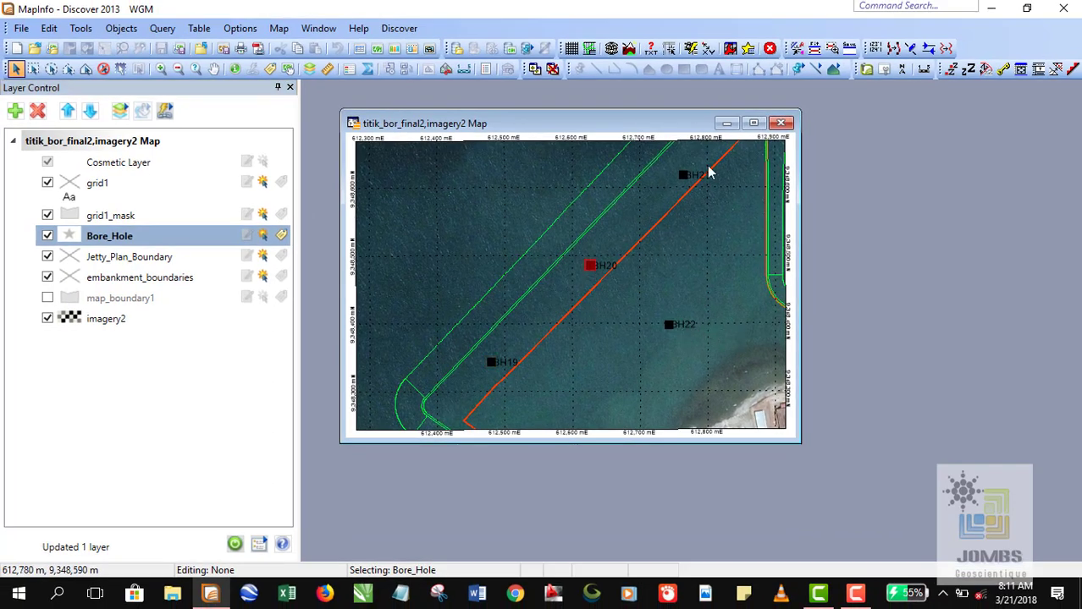
{"action": "left_click", "coordinate": [686, 176]}
{"action": "left_click", "coordinate": [669, 330]}
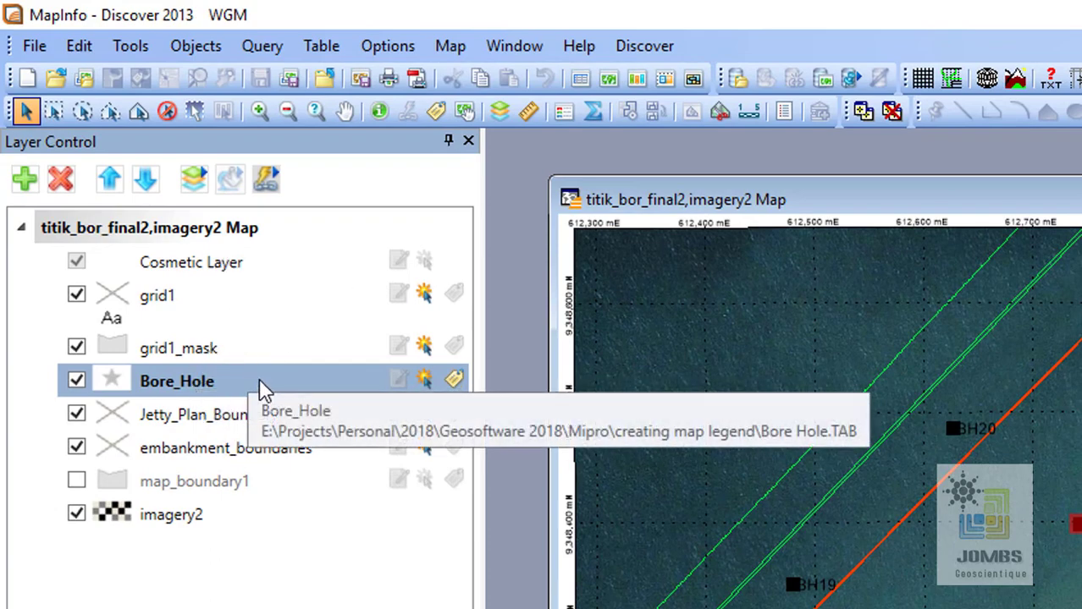
{"action": "right_click", "coordinate": [259, 381]}
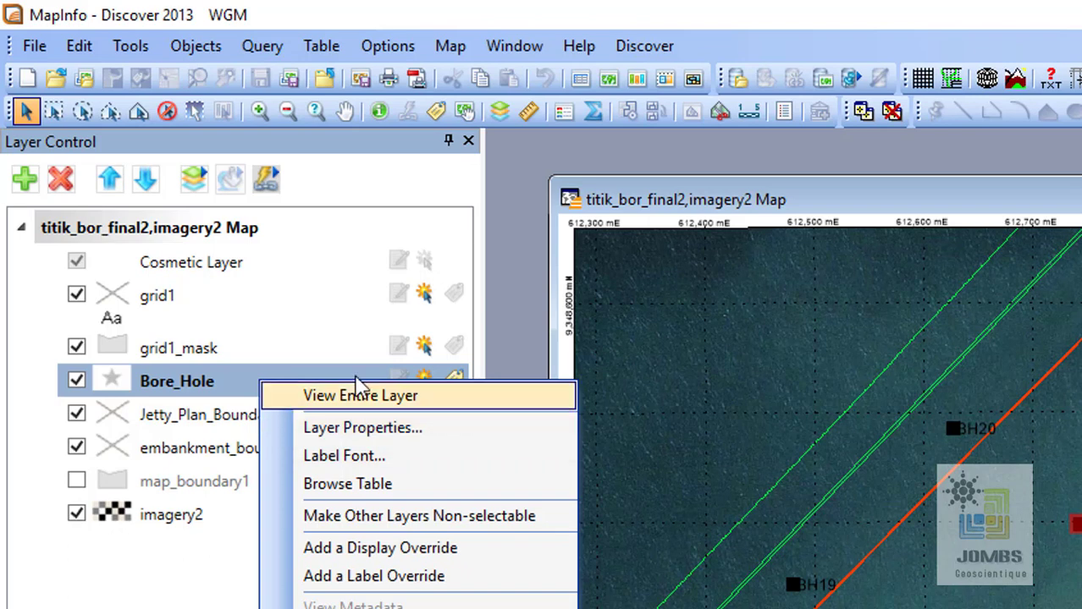
{"action": "left_click", "coordinate": [216, 387]}
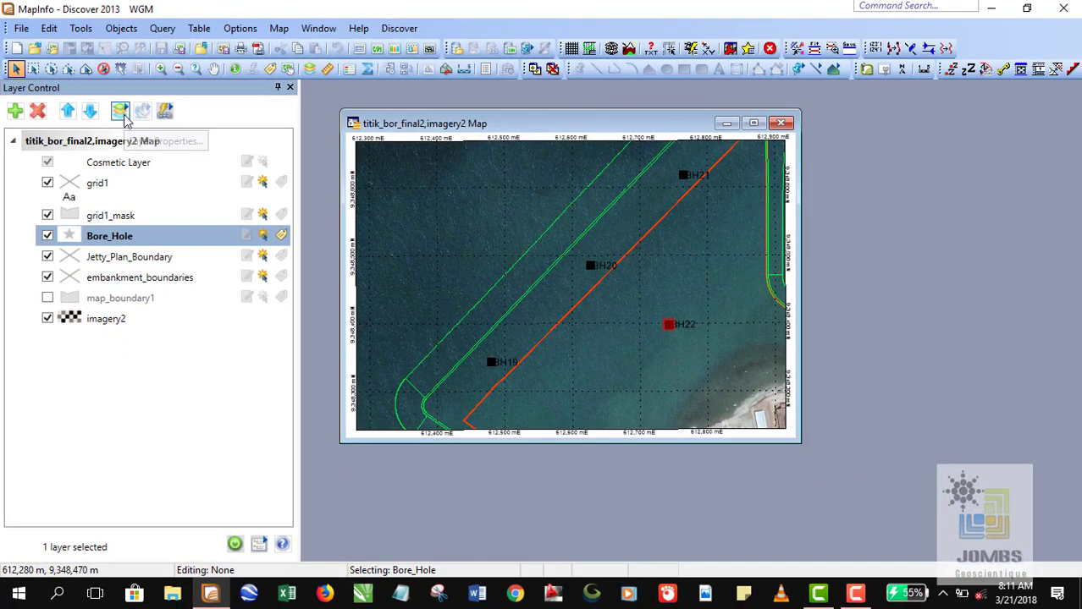
- In Bore_Hole Layer Properties, place labels bottom-centre below each point and open their text styles
{"action": "left_click", "coordinate": [121, 112]}
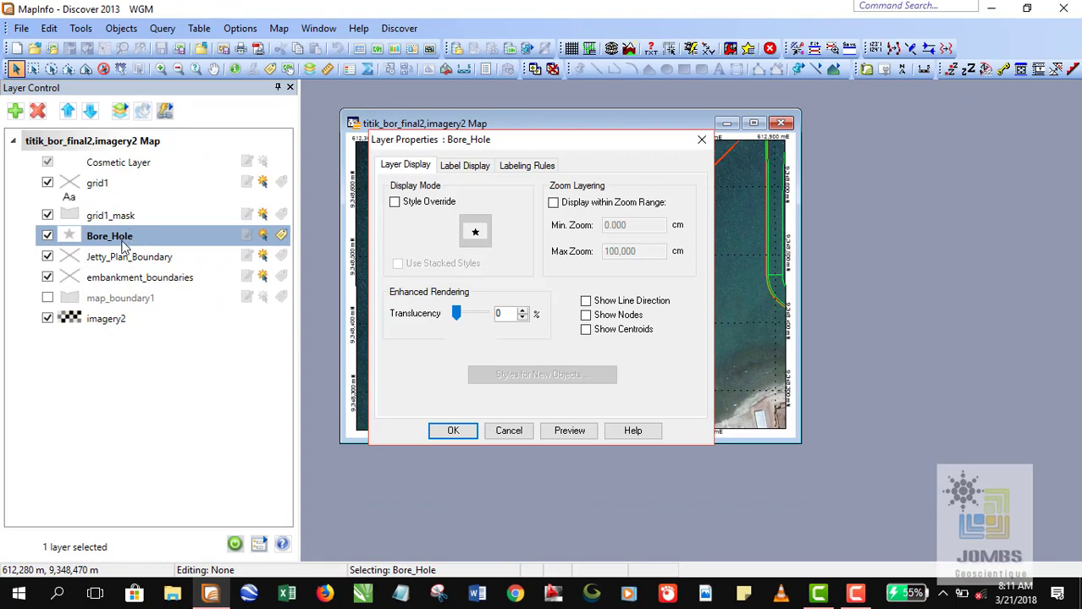
{"action": "left_click_drag", "start_coordinate": [501, 139], "coordinate": [501, 116]}
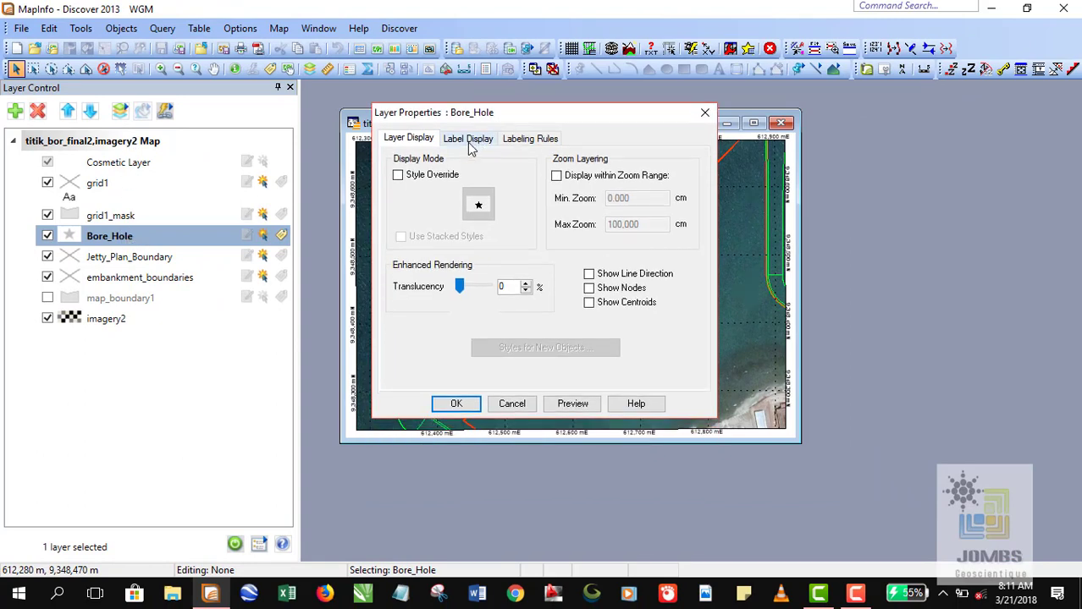
{"action": "left_click", "coordinate": [469, 139]}
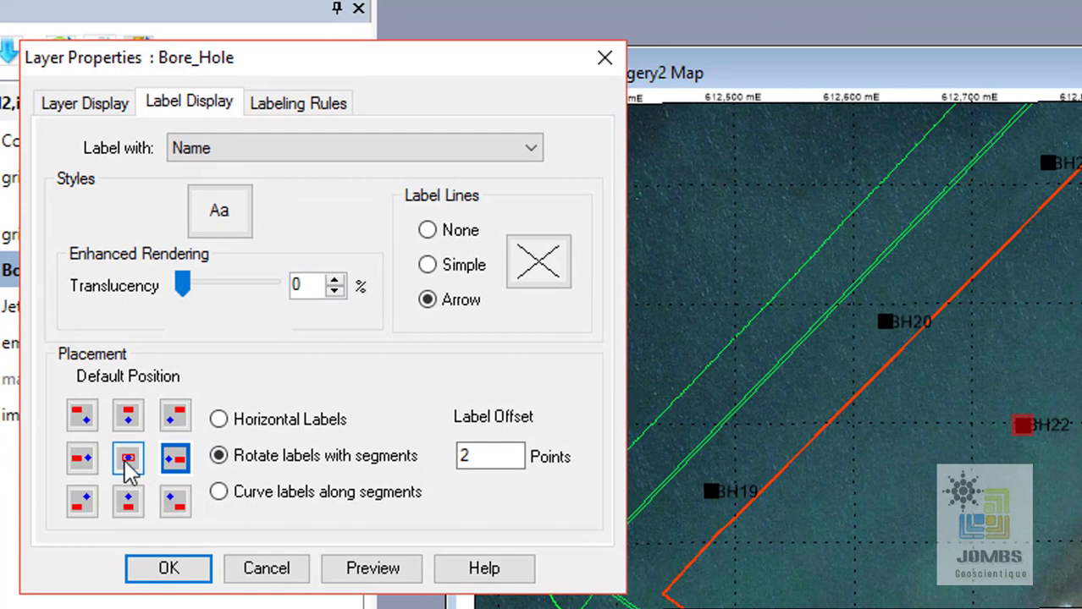
{"action": "left_click", "coordinate": [127, 461]}
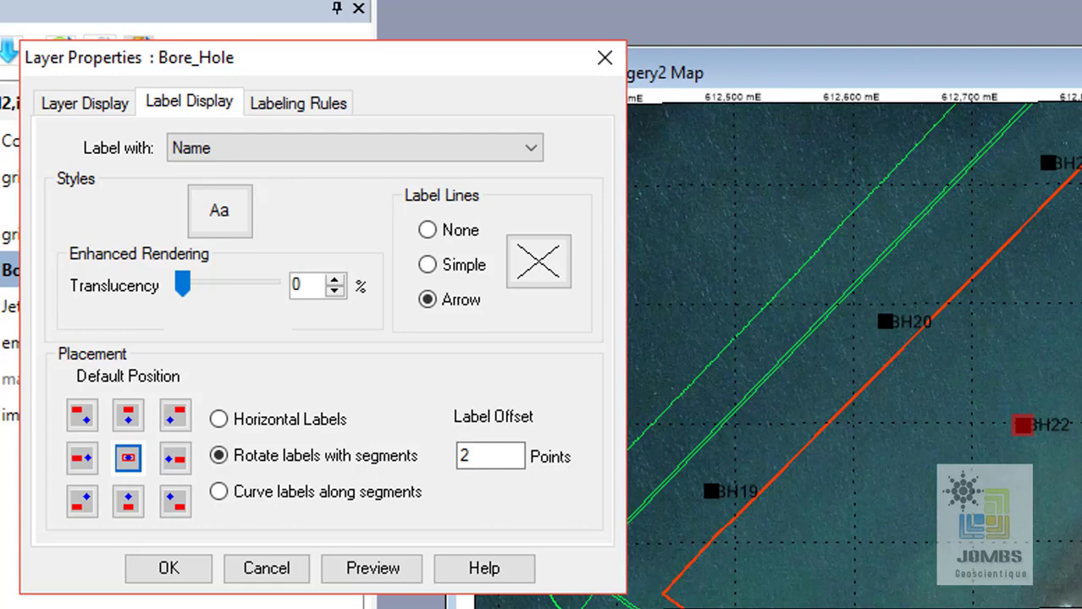
{"action": "left_click", "coordinate": [127, 501]}
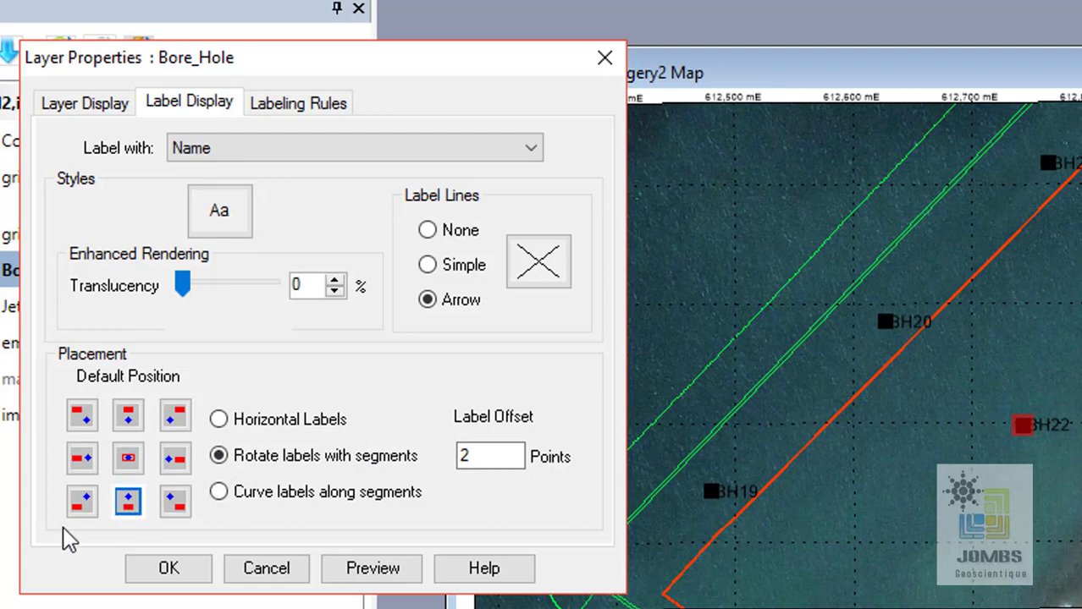
{"action": "left_click", "coordinate": [240, 238]}
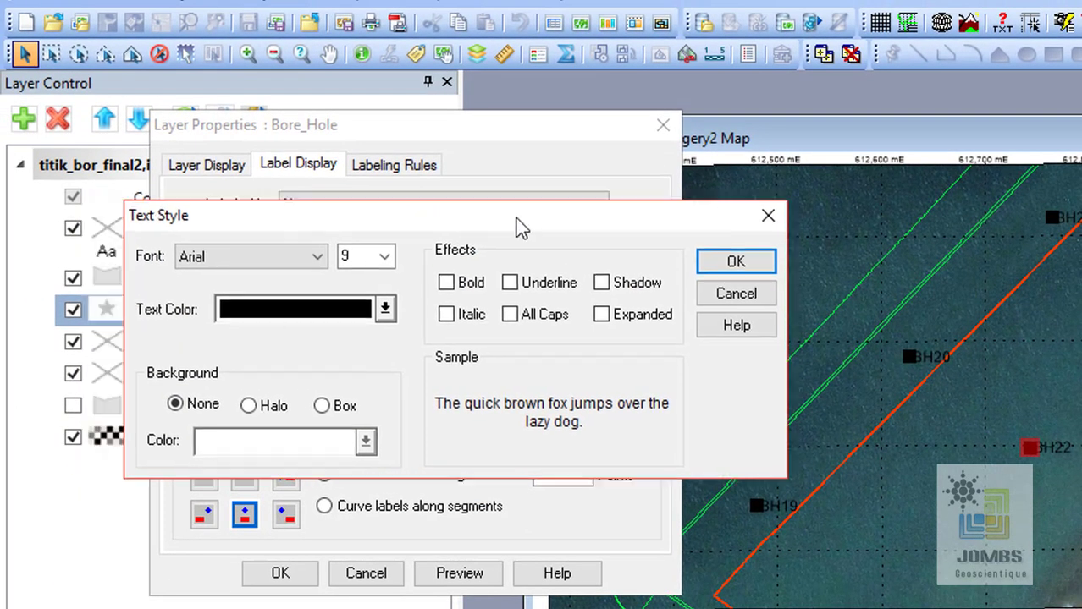
- Give the Bore_Hole labels a box background and bold text
{"action": "left_click_drag", "start_coordinate": [516, 217], "coordinate": [663, 215]}
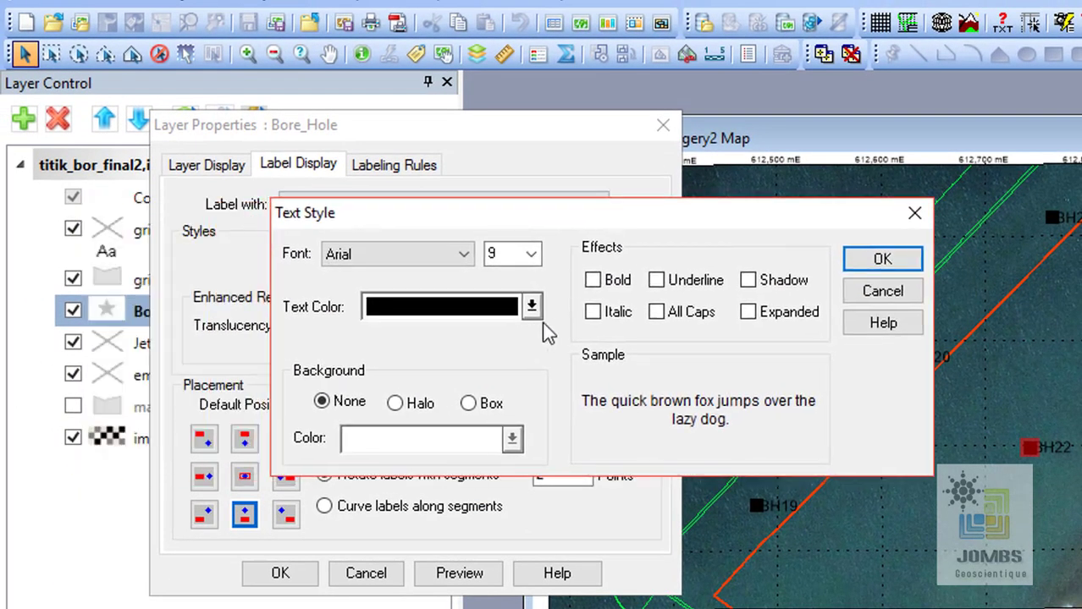
{"action": "left_click", "coordinate": [478, 408]}
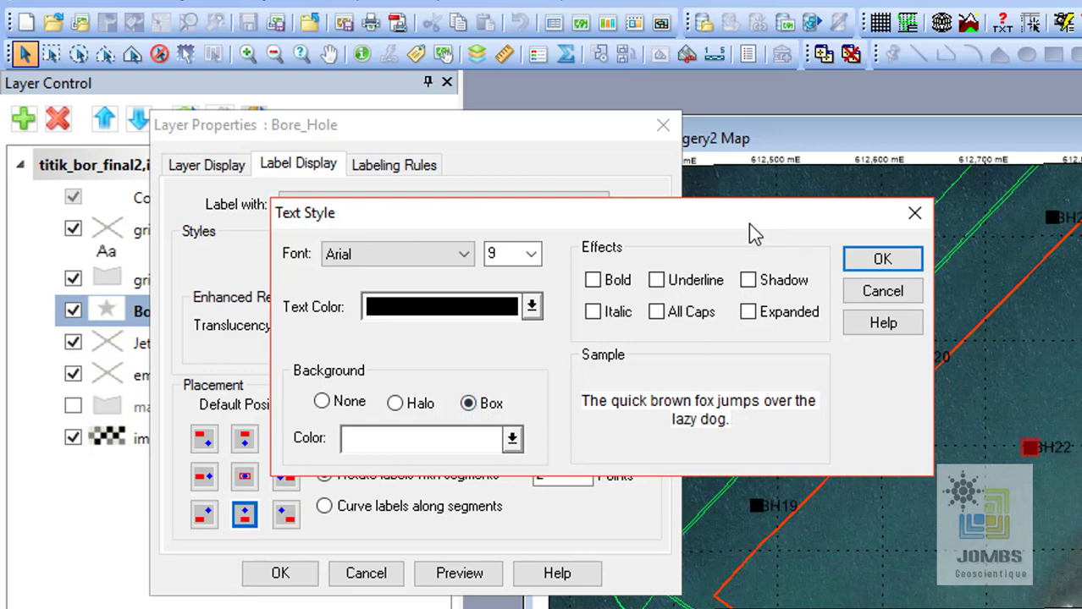
{"action": "left_click_drag", "start_coordinate": [750, 227], "coordinate": [557, 213]}
{"action": "left_click_drag", "start_coordinate": [648, 229], "coordinate": [648, 195]}
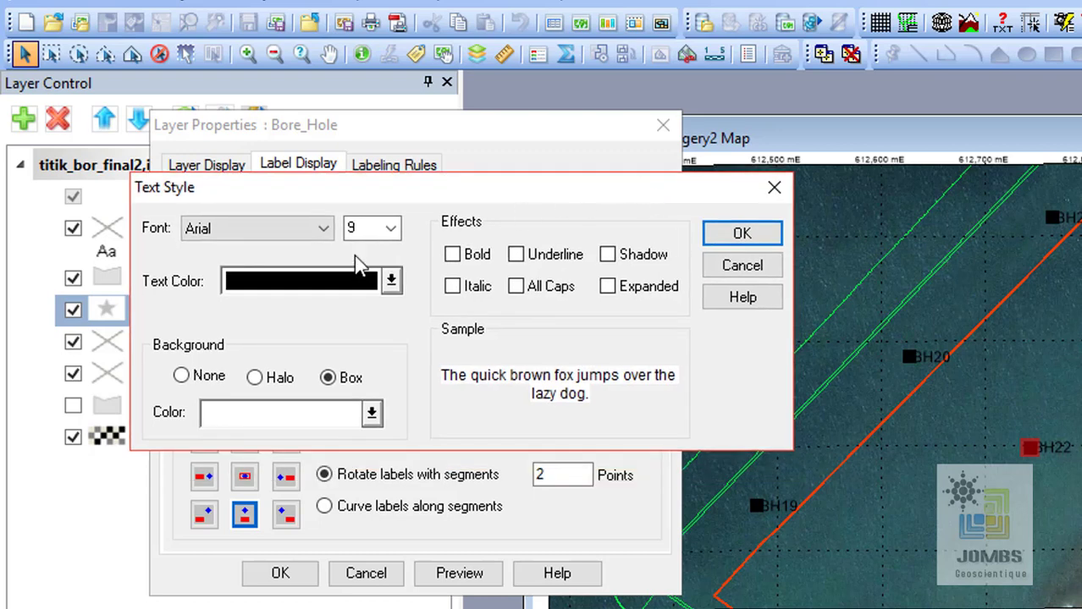
{"action": "left_click", "coordinate": [360, 227]}
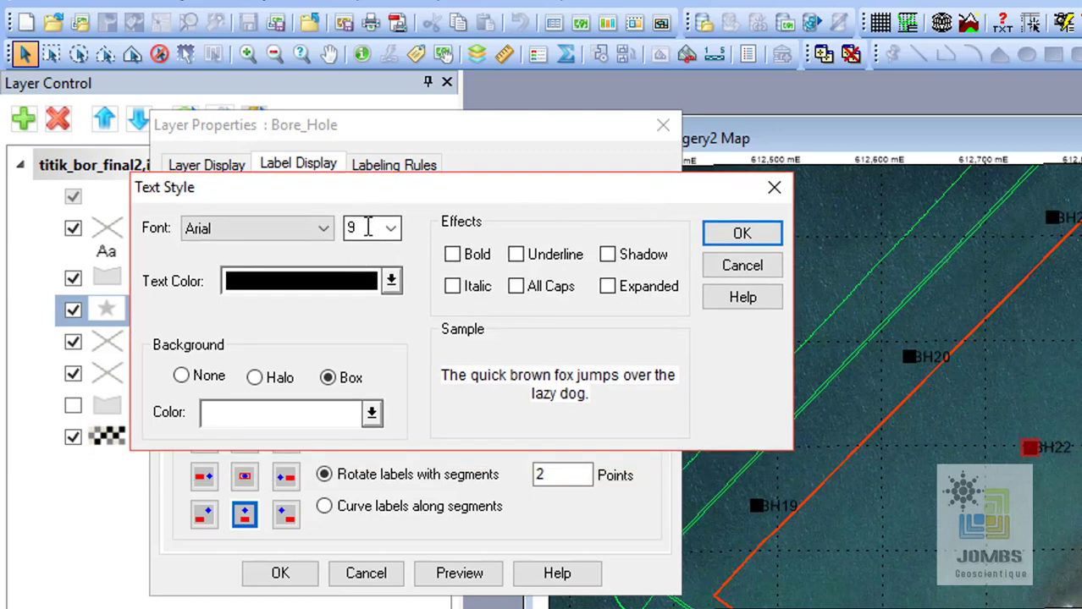
{"action": "left_click", "coordinate": [453, 256]}
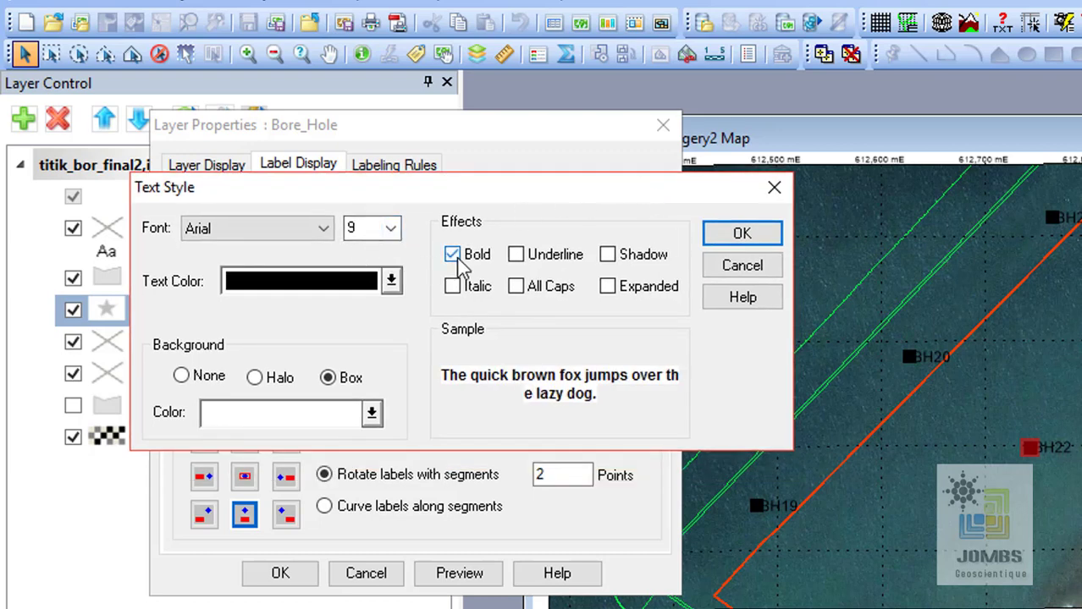
- Colour the label box green (G1), keeping the text bold
{"action": "left_click", "coordinate": [372, 413]}
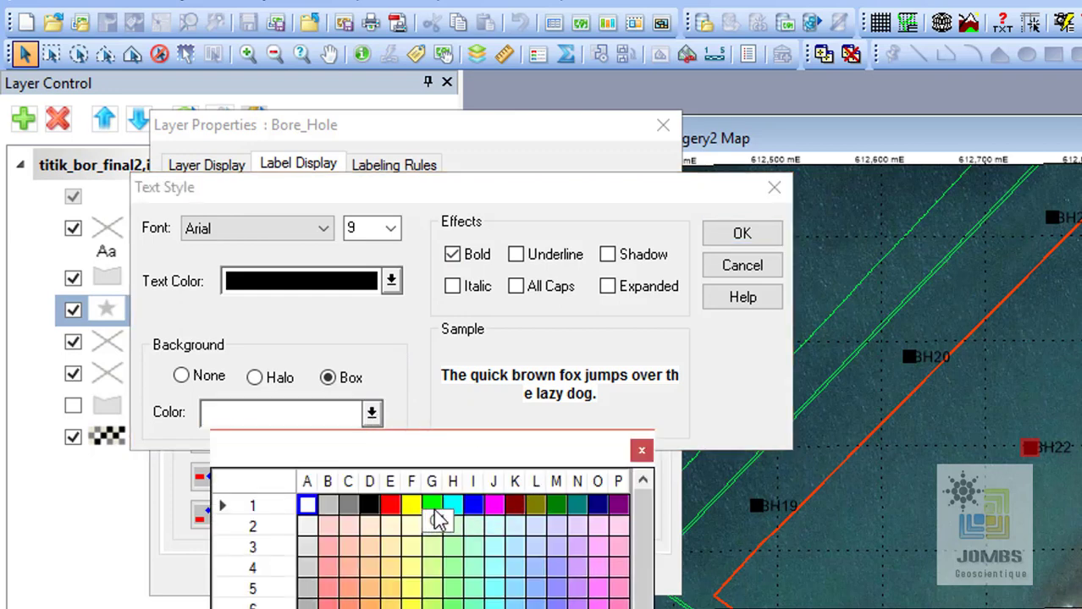
{"action": "left_click", "coordinate": [433, 512]}
{"action": "left_click", "coordinate": [434, 508]}
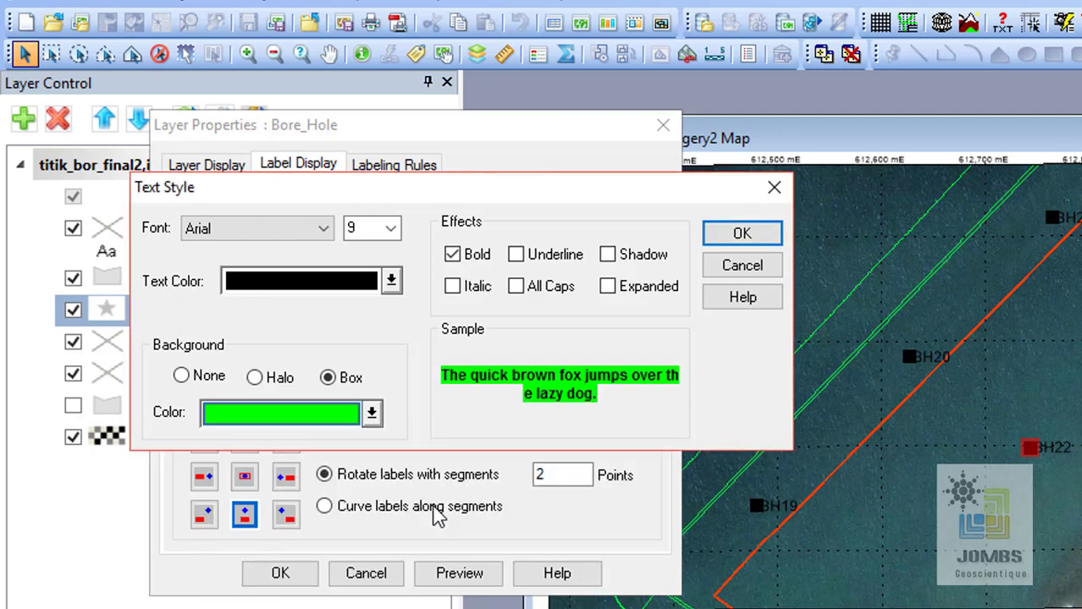
{"action": "left_click", "coordinate": [453, 254]}
{"action": "left_click", "coordinate": [452, 255]}
{"action": "left_click_drag", "start_coordinate": [445, 193], "coordinate": [426, 196]}
{"action": "left_click_drag", "start_coordinate": [600, 204], "coordinate": [593, 178]}
{"action": "left_click_drag", "start_coordinate": [454, 160], "coordinate": [455, 242]}
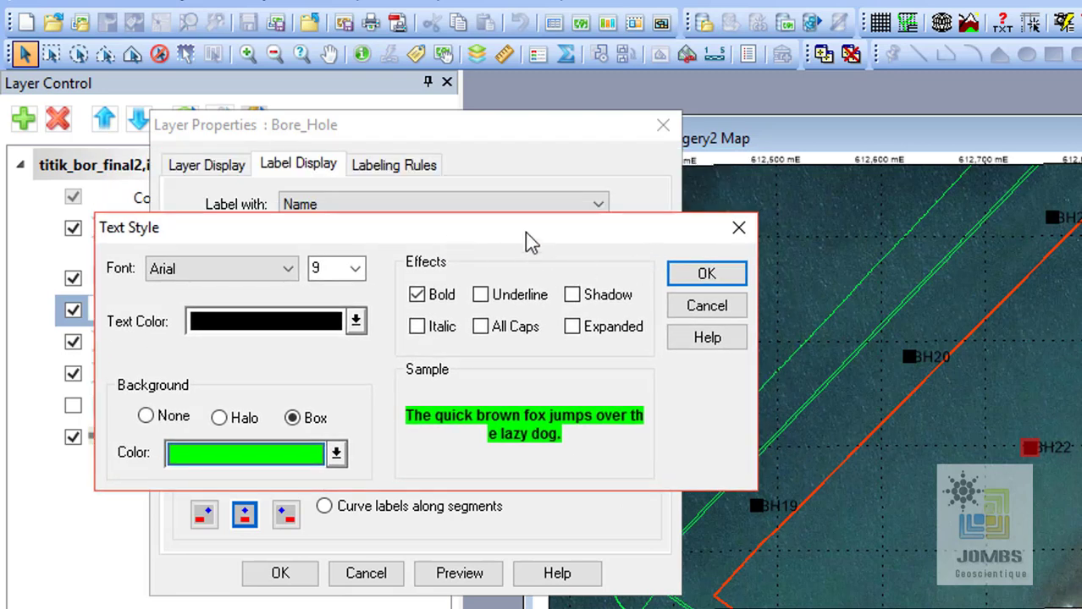
{"action": "left_click_drag", "start_coordinate": [522, 229], "coordinate": [514, 218]}
- Apply the bold green-box style and preview the BH19–BH22 labels on the map
{"action": "left_click", "coordinate": [696, 263]}
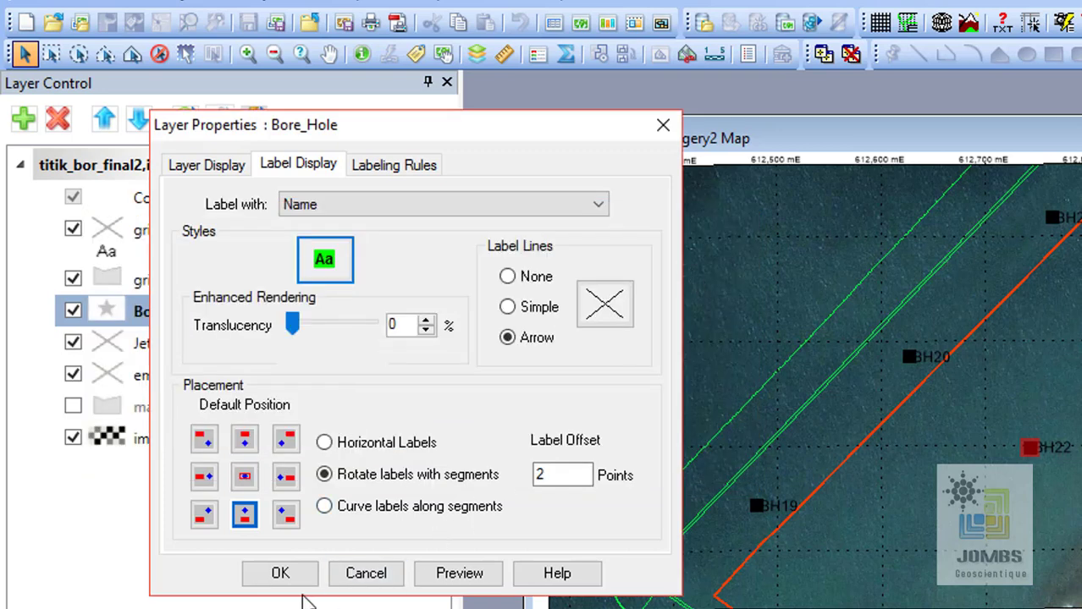
{"action": "left_click", "coordinate": [449, 575]}
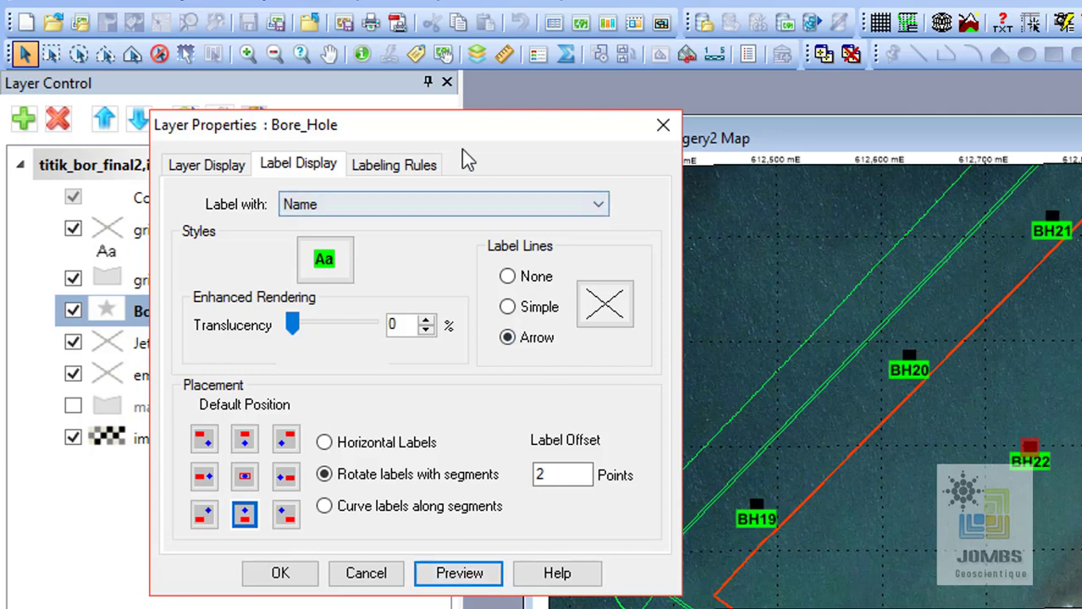
{"action": "left_click_drag", "start_coordinate": [459, 131], "coordinate": [442, 121]}
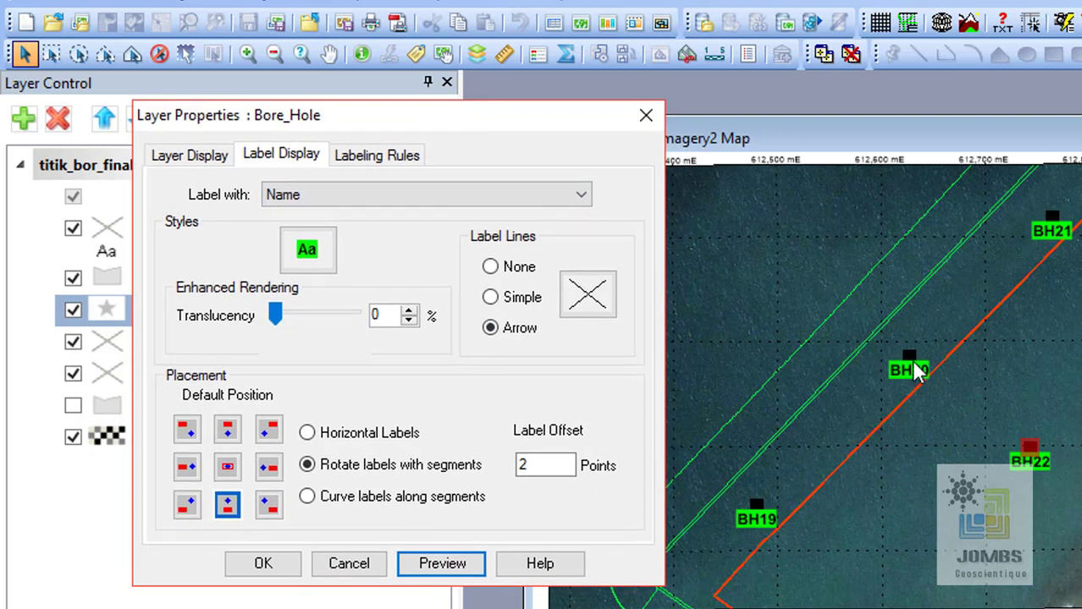
- Change the label offset from 2 to 9 points, preview, and confirm with OK
{"action": "left_click_drag", "start_coordinate": [424, 118], "coordinate": [450, 112]}
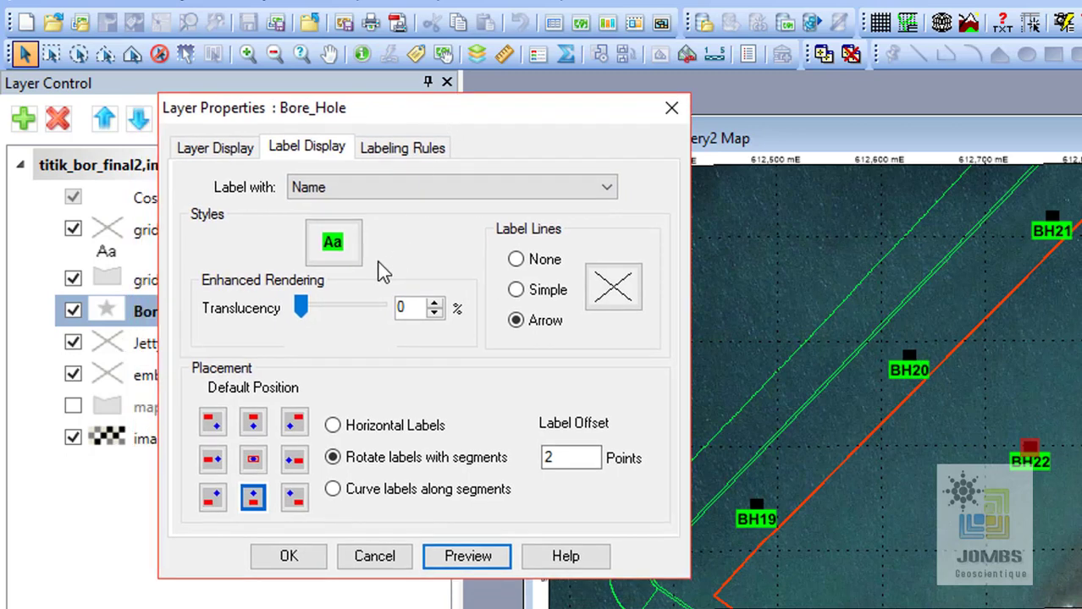
{"action": "double_click", "coordinate": [562, 457]}
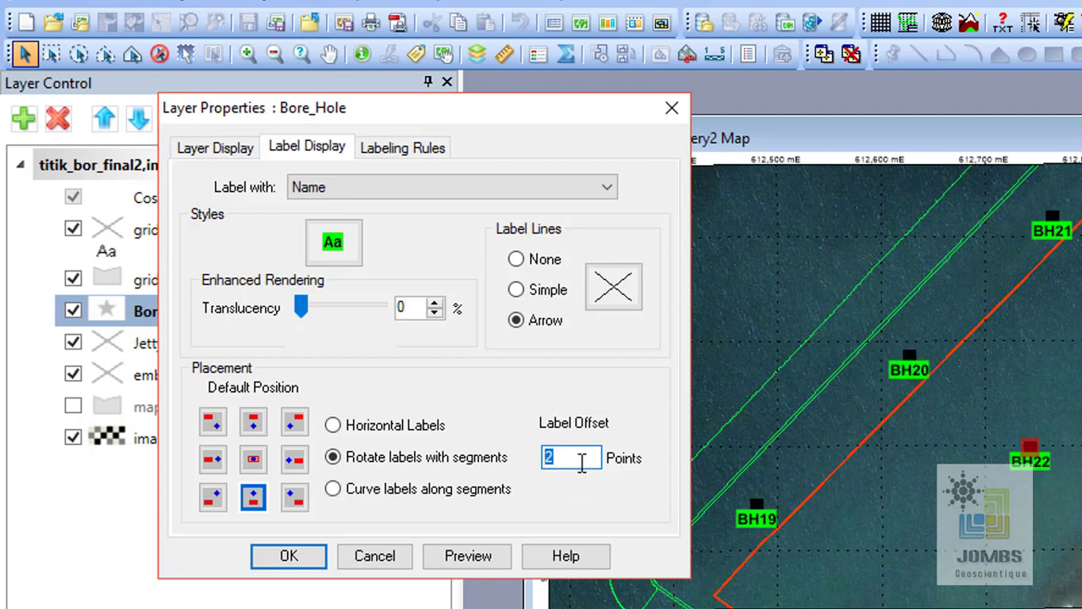
{"action": "left_click_drag", "start_coordinate": [586, 458], "coordinate": [511, 457]}
{"action": "type", "text": "9"}
{"action": "left_click_drag", "start_coordinate": [518, 123], "coordinate": [510, 119]}
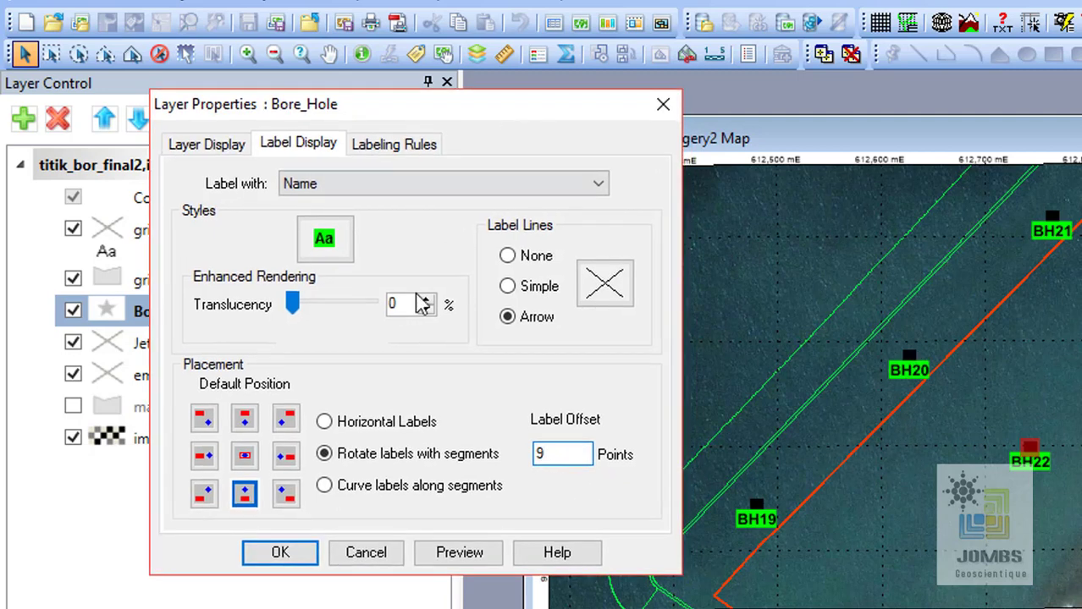
{"action": "left_click", "coordinate": [437, 561]}
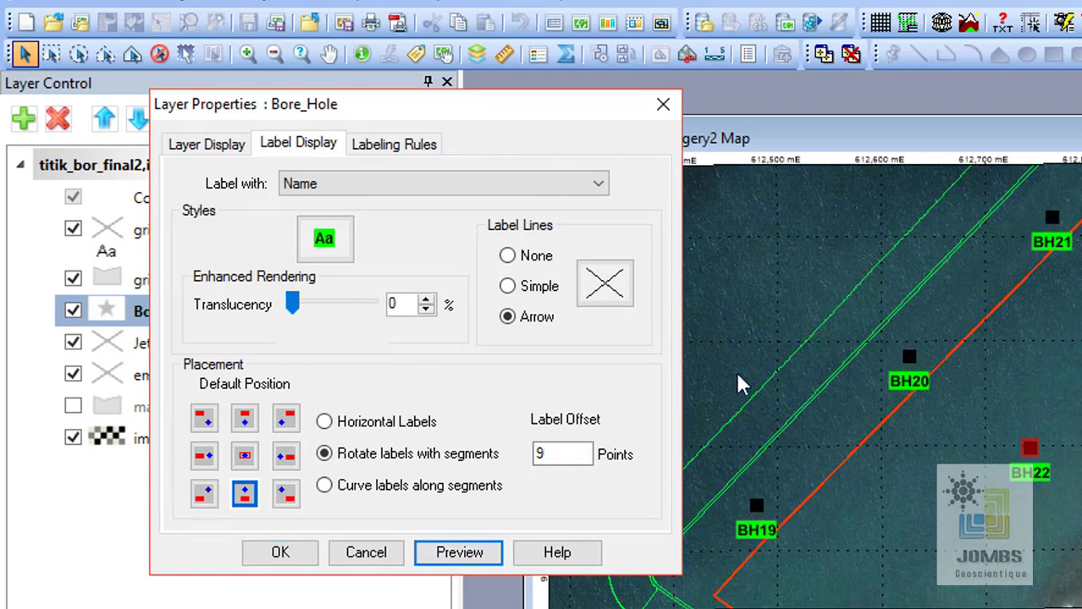
{"action": "left_click_drag", "start_coordinate": [421, 105], "coordinate": [393, 90]}
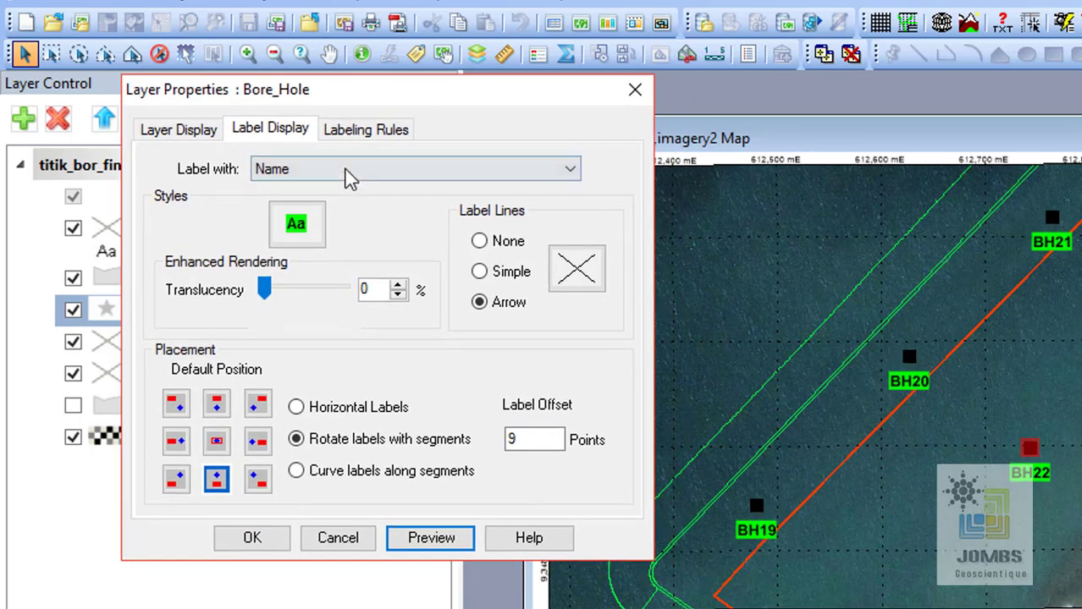
{"action": "left_click", "coordinate": [256, 540]}
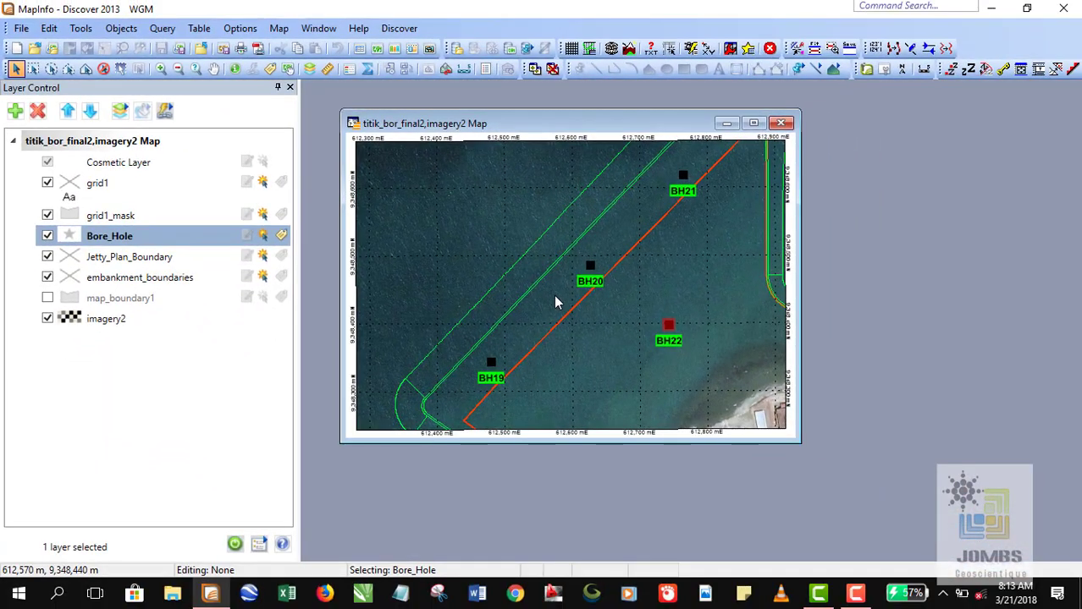
- Choose Create Legend from the Map menu
{"action": "left_click_drag", "start_coordinate": [587, 125], "coordinate": [518, 118]}
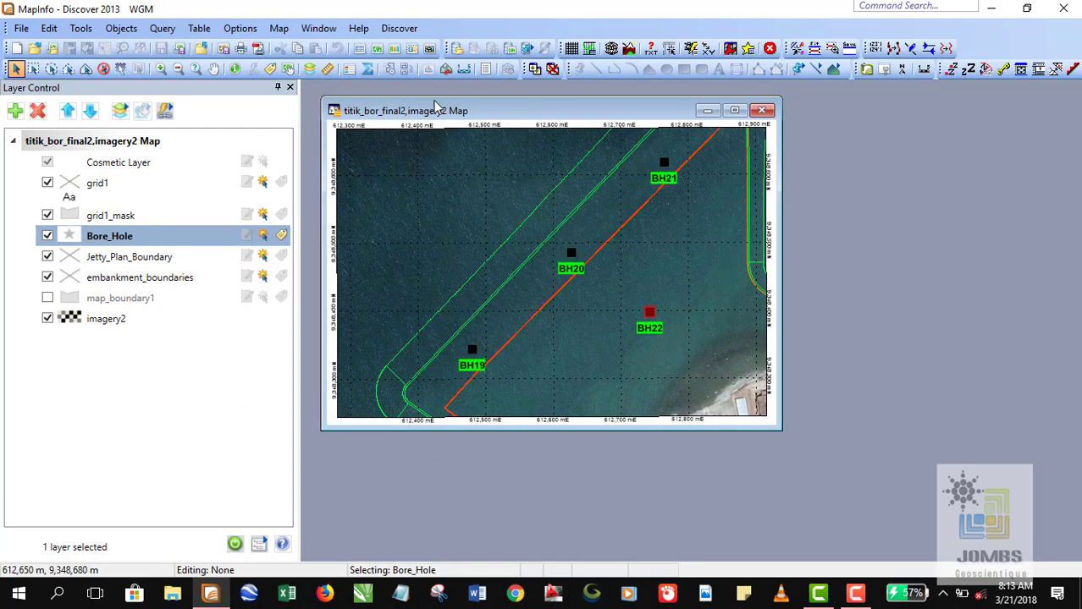
{"action": "left_click", "coordinate": [281, 29]}
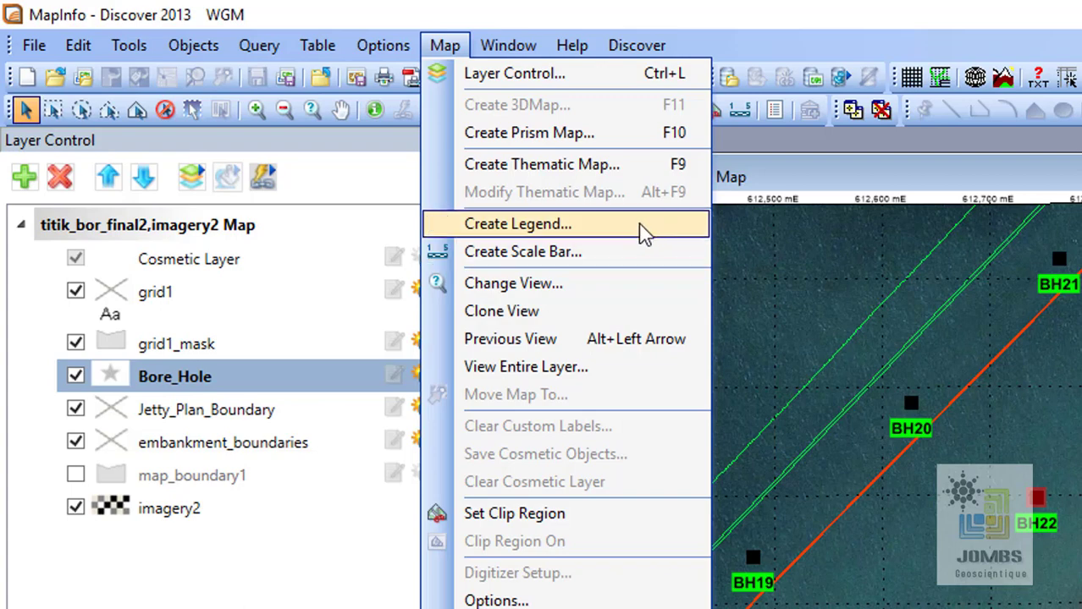
{"action": "left_click", "coordinate": [445, 47]}
{"action": "left_click", "coordinate": [444, 44]}
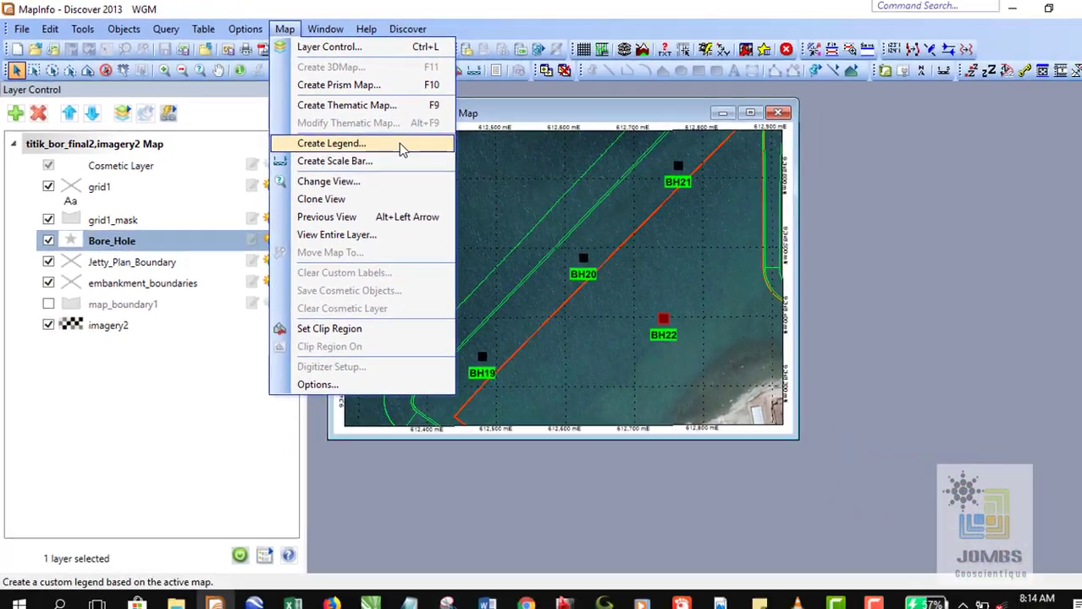
- Remove grid1 and grid1_mask from the Legend Frames list
{"action": "left_click", "coordinate": [628, 234]}
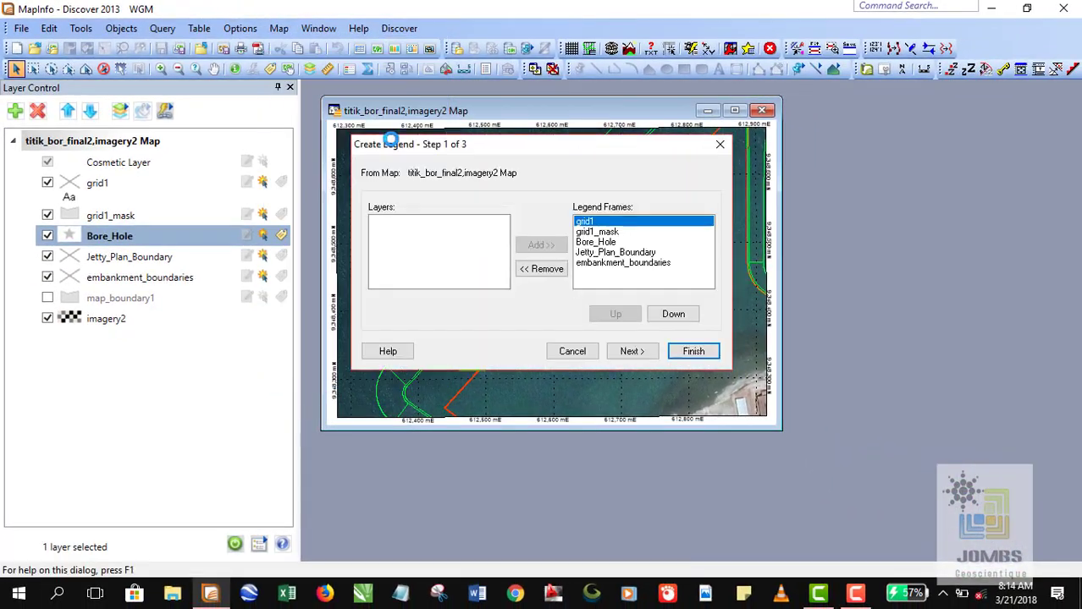
{"action": "left_click_drag", "start_coordinate": [484, 152], "coordinate": [277, 114]}
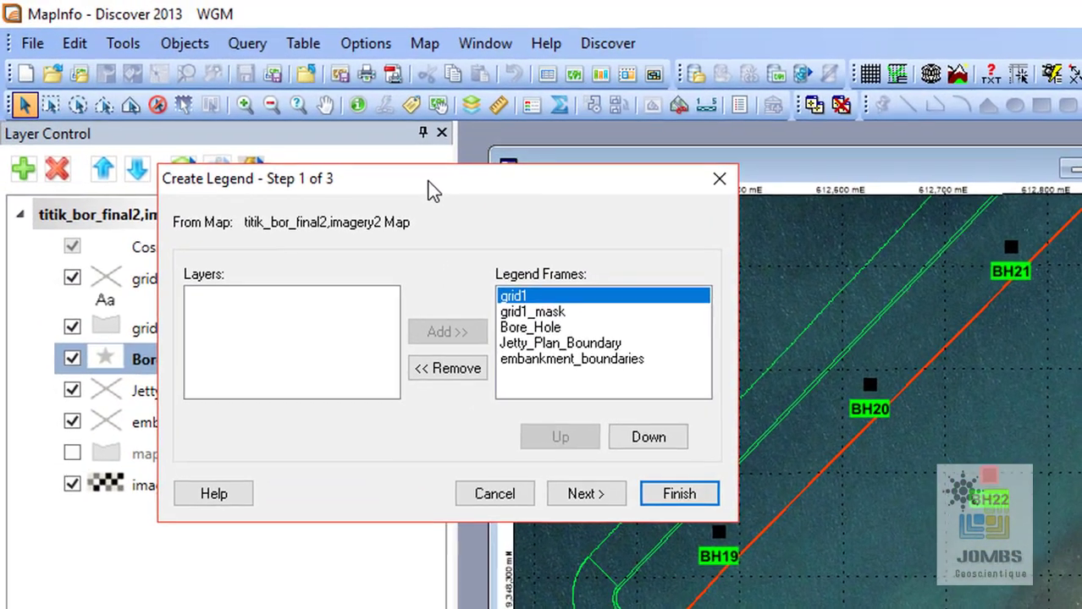
{"action": "left_click_drag", "start_coordinate": [427, 181], "coordinate": [412, 187]}
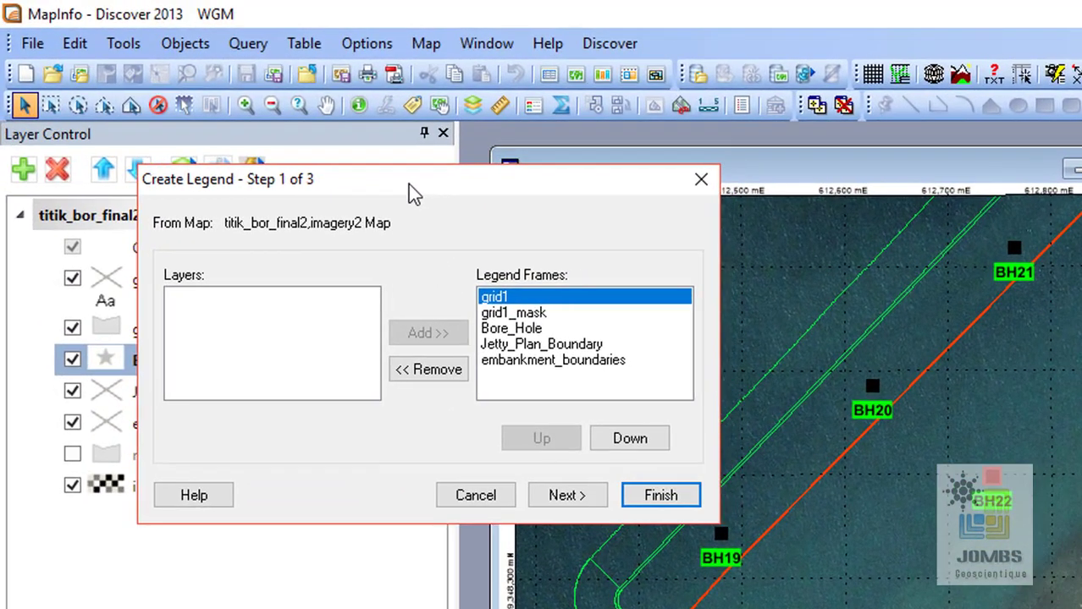
{"action": "left_click_drag", "start_coordinate": [497, 180], "coordinate": [442, 148]}
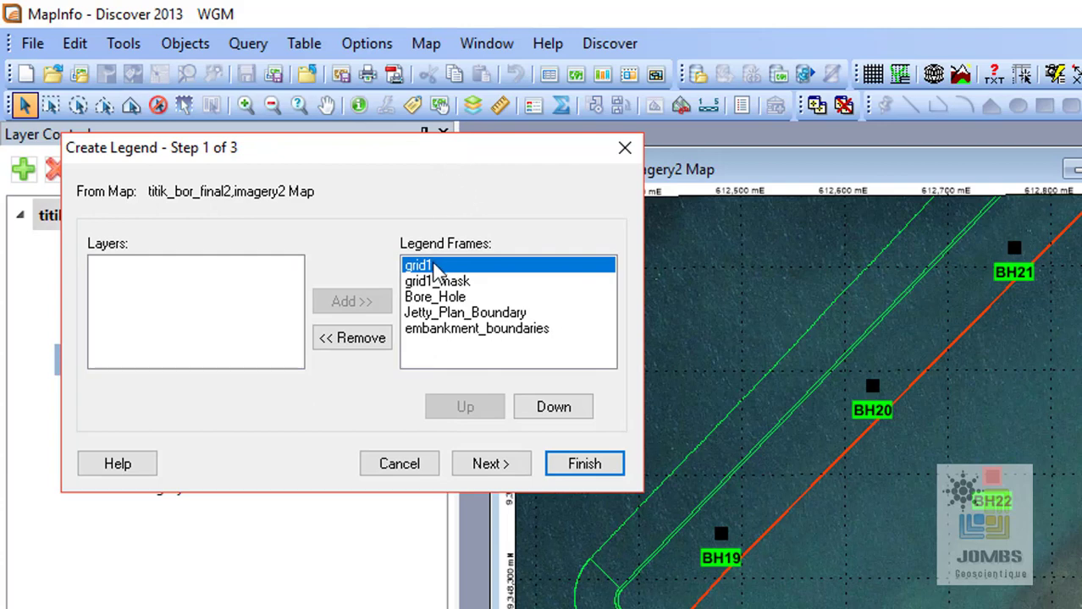
{"action": "left_click_drag", "start_coordinate": [444, 158], "coordinate": [414, 153]}
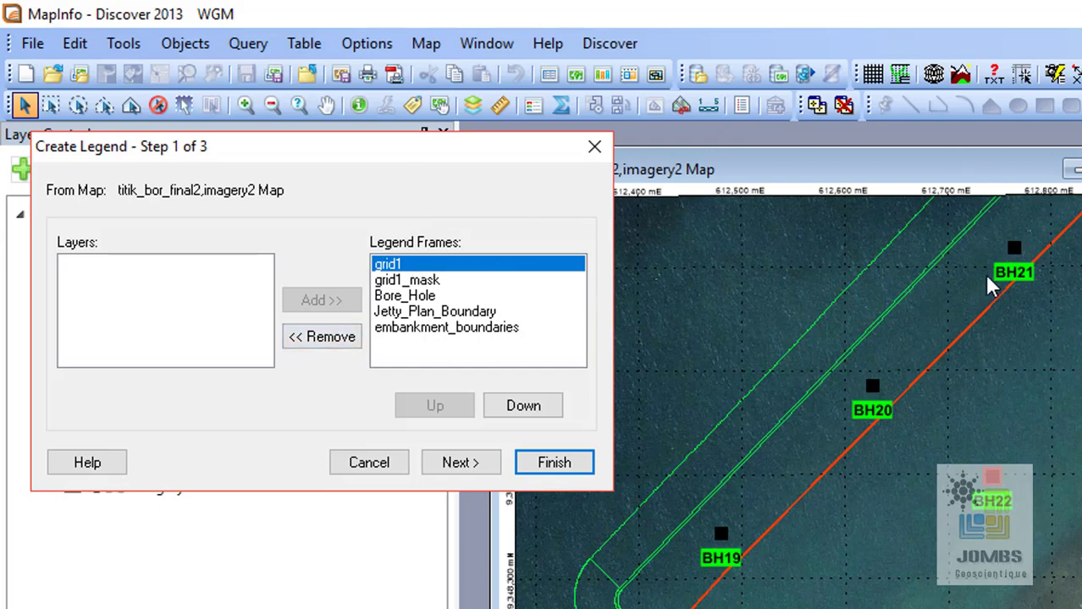
{"action": "left_click_drag", "start_coordinate": [438, 163], "coordinate": [437, 174]}
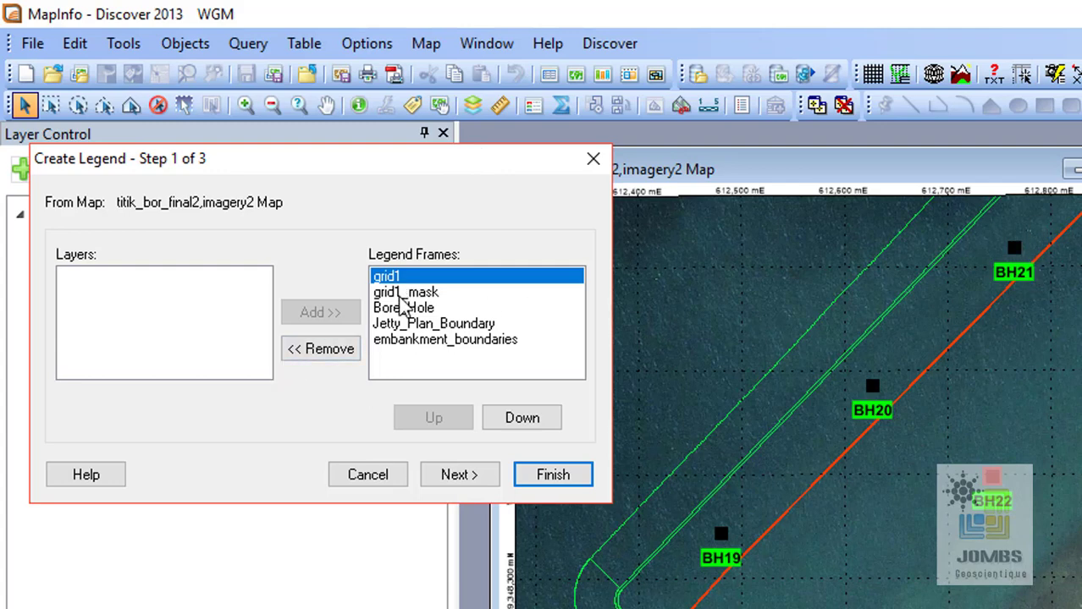
{"action": "left_click", "coordinate": [326, 347]}
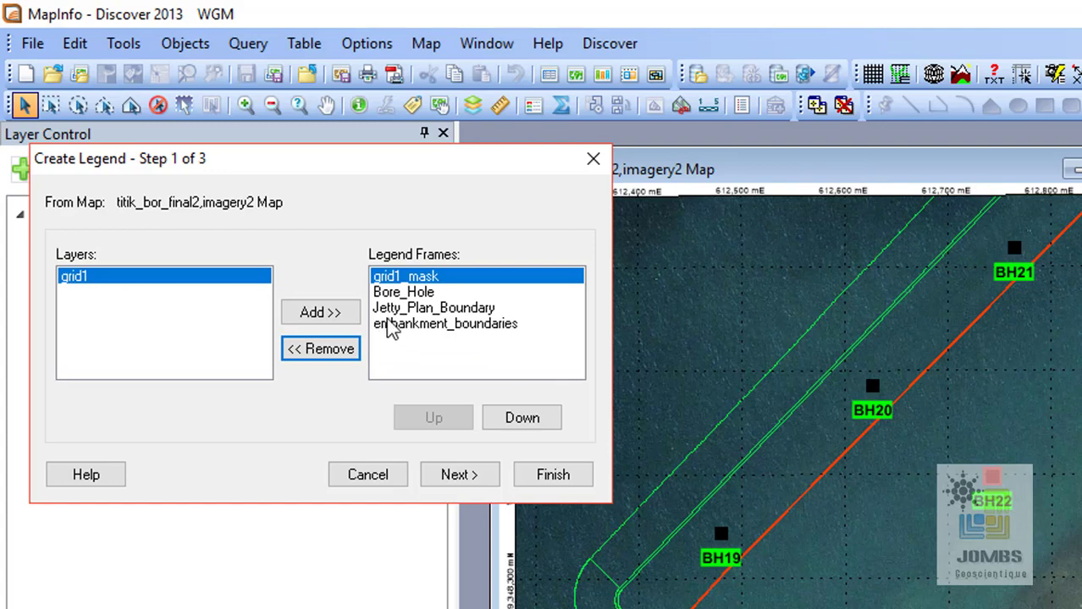
{"action": "left_click", "coordinate": [315, 359]}
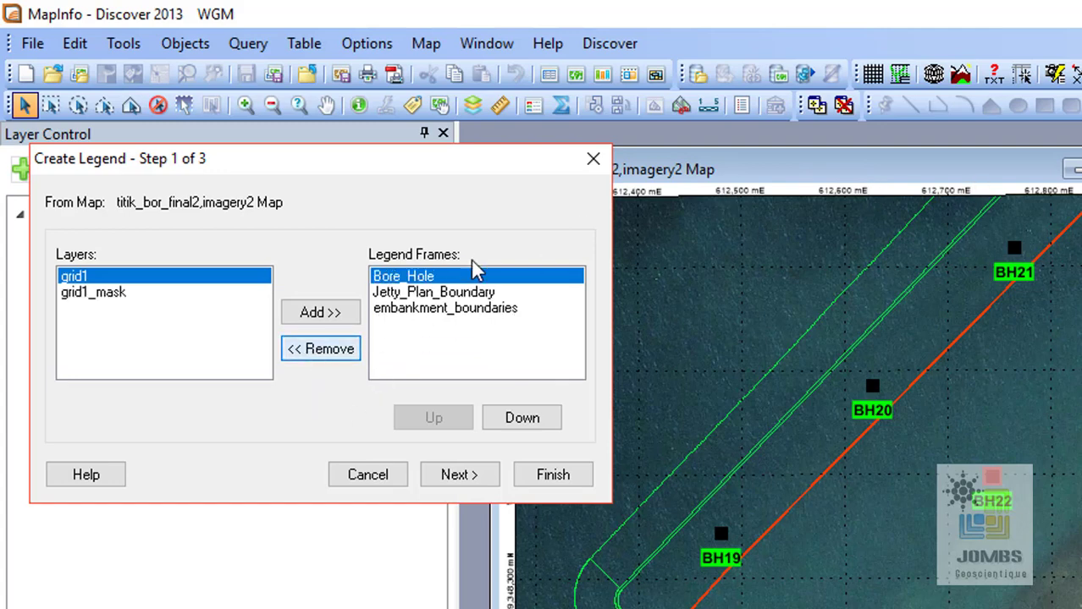
- Review the Bore_Hole, Jetty_Plan_Boundary and embankment_boundaries frames, then advance to Step 2
{"action": "left_click_drag", "start_coordinate": [453, 169], "coordinate": [463, 152]}
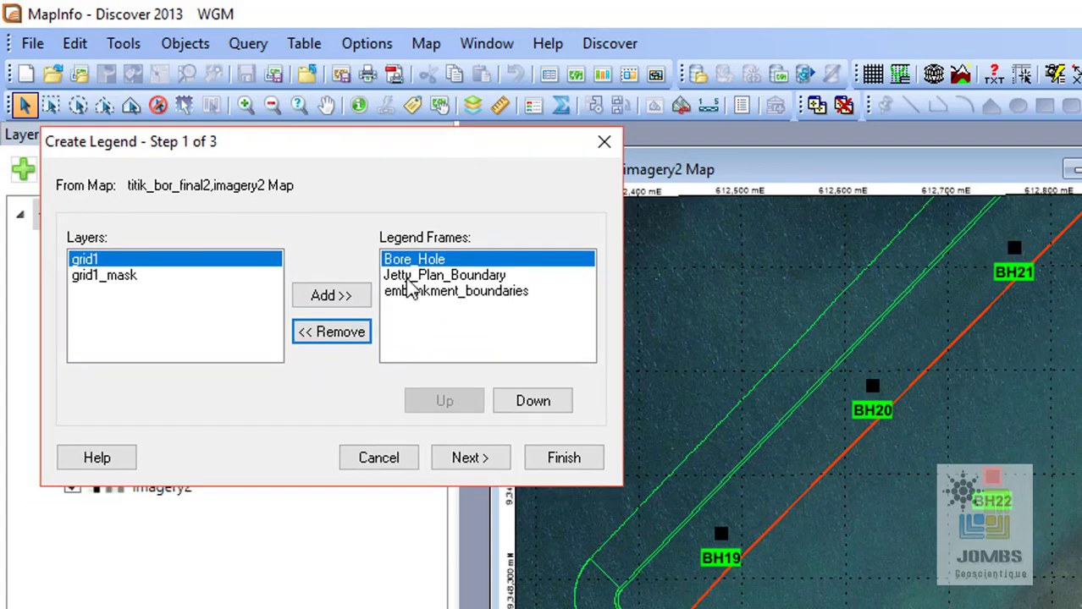
{"action": "left_click", "coordinate": [415, 278]}
{"action": "left_click", "coordinate": [413, 297]}
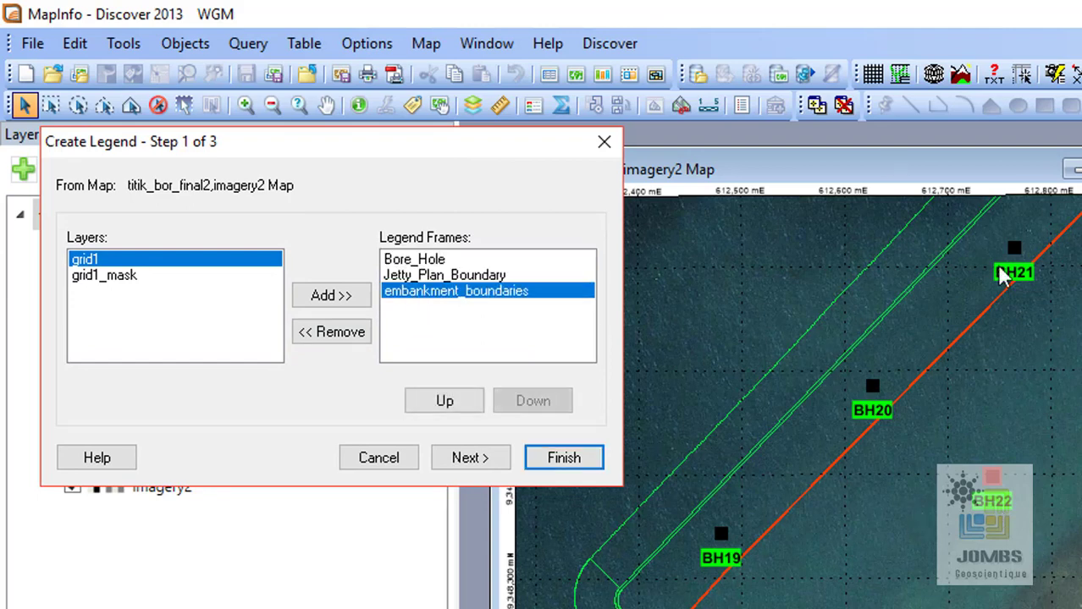
{"action": "left_click", "coordinate": [466, 260]}
{"action": "left_click", "coordinate": [467, 276]}
{"action": "left_click", "coordinate": [468, 291]}
{"action": "left_click_drag", "start_coordinate": [283, 151], "coordinate": [297, 134]}
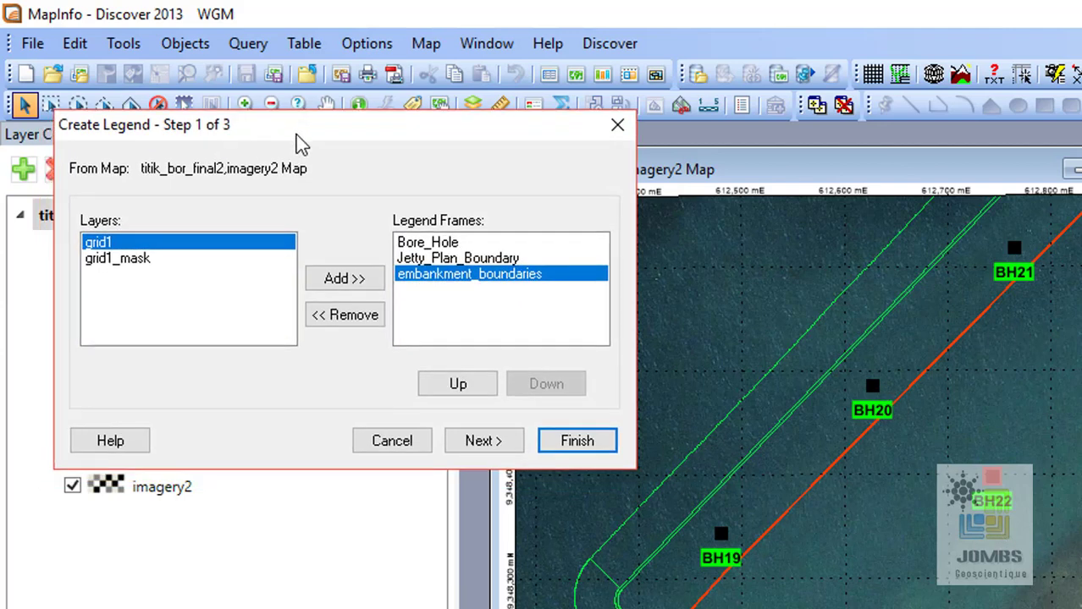
{"action": "left_click", "coordinate": [499, 449]}
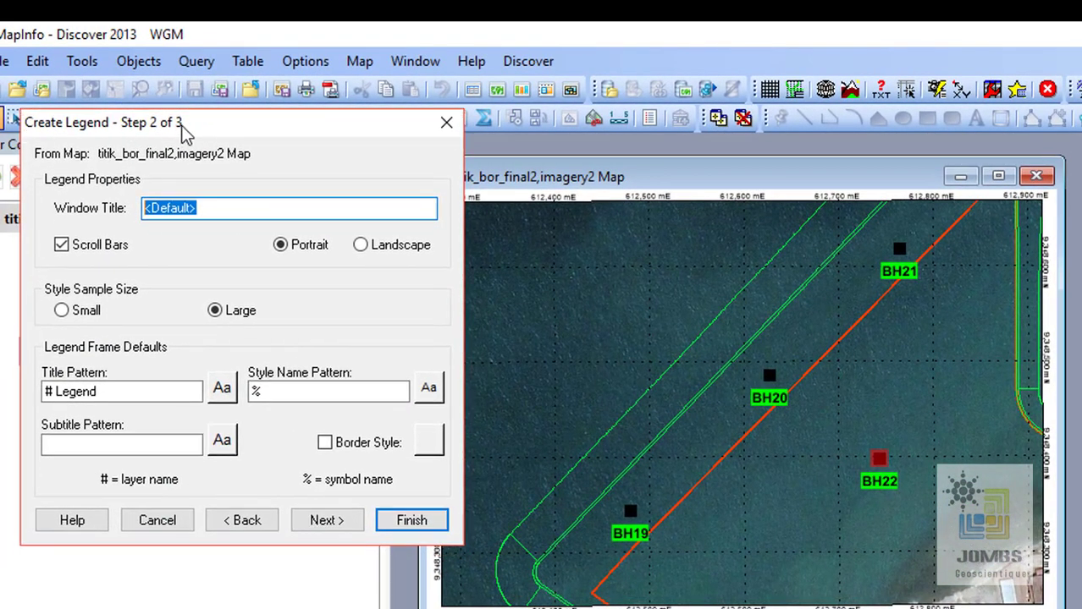
- Keep the default legend properties in Step 2 and advance to Step 3
{"action": "left_click_drag", "start_coordinate": [182, 133], "coordinate": [188, 139]}
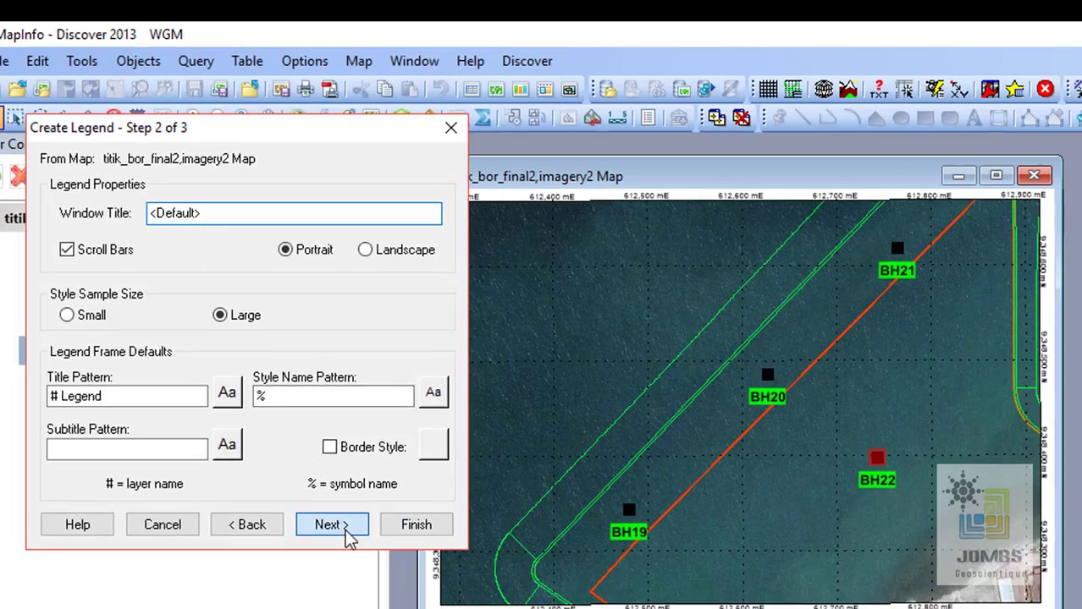
{"action": "left_click", "coordinate": [345, 531]}
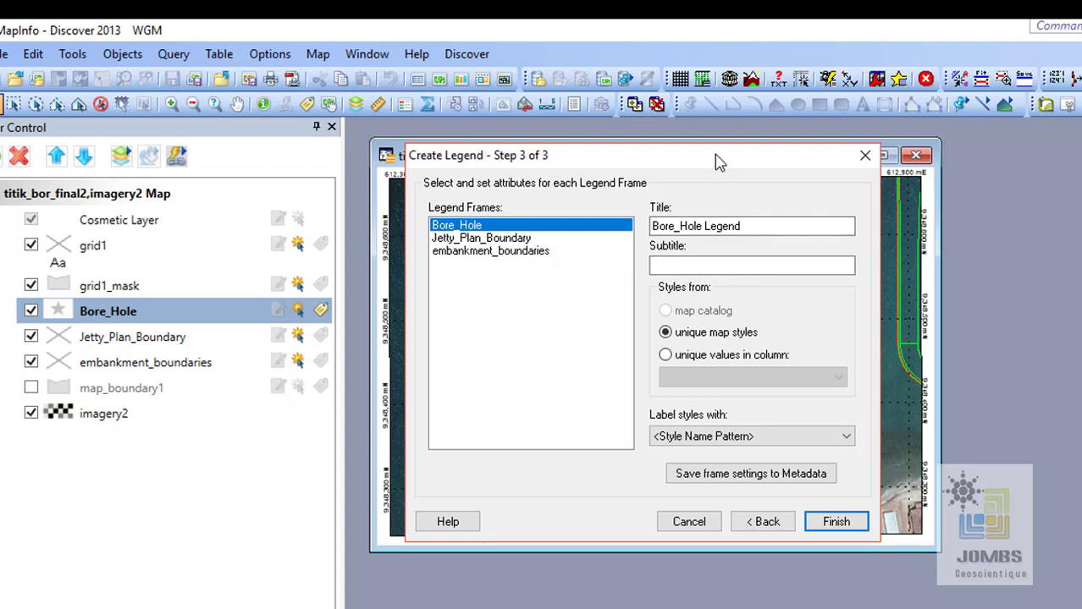
{"action": "left_click_drag", "start_coordinate": [717, 161], "coordinate": [330, 124]}
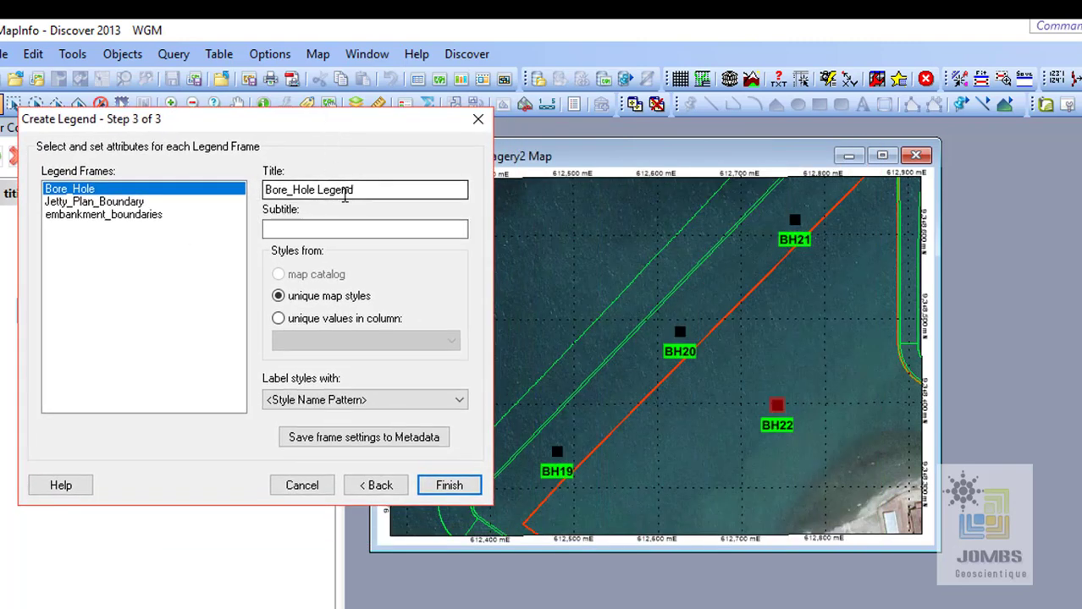
- Retitle the Bore_Hole frame as 'Borehole'
{"action": "left_click", "coordinate": [113, 202]}
{"action": "left_click", "coordinate": [111, 215]}
{"action": "left_click", "coordinate": [82, 188]}
{"action": "left_click_drag", "start_coordinate": [388, 194], "coordinate": [265, 189]}
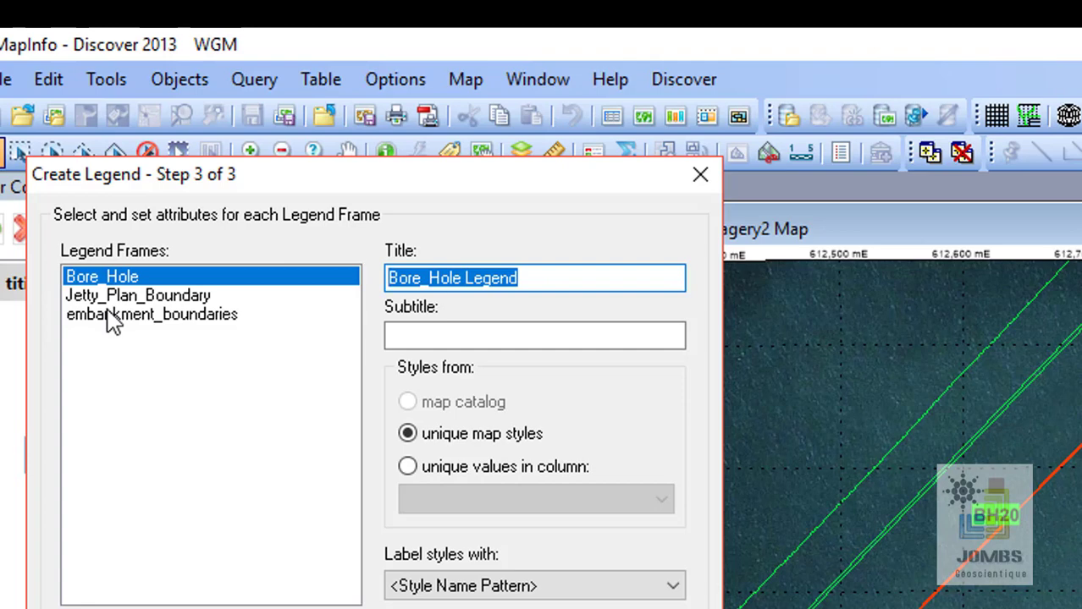
{"action": "type", "text": "Borehole"}
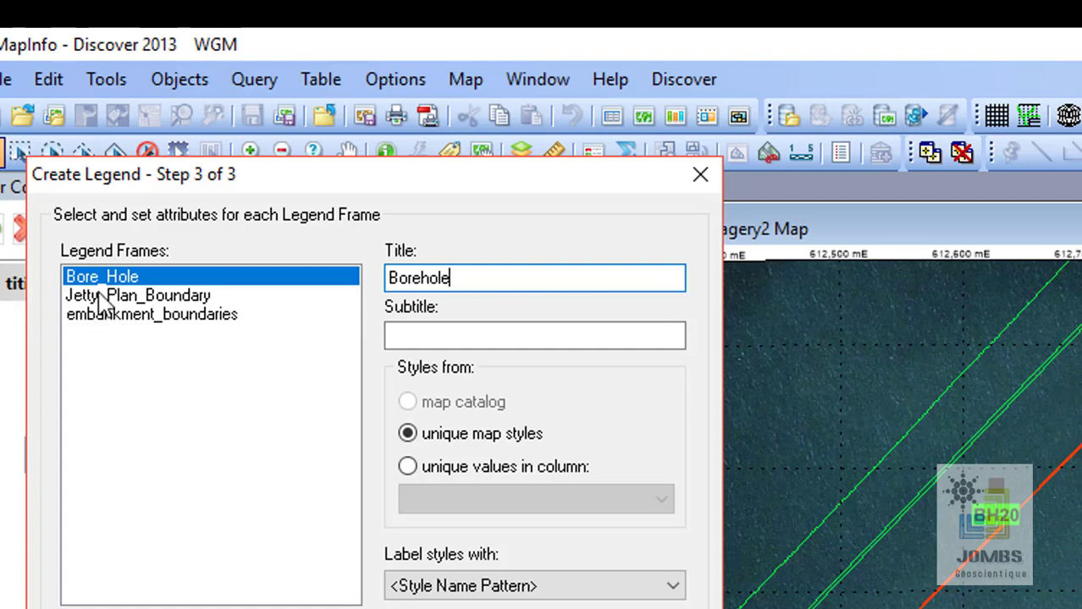
- Replace the Jetty_Plan_Boundary frame's title with 'Jetty Plan Boundary'
{"action": "left_click", "coordinate": [102, 298]}
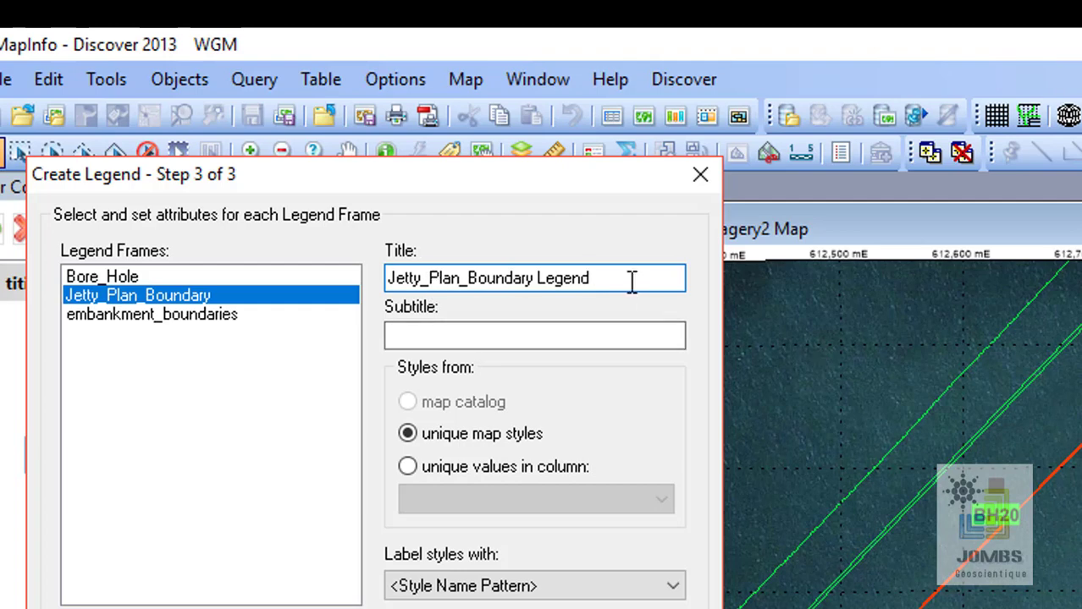
{"action": "left_click_drag", "start_coordinate": [631, 280], "coordinate": [259, 276]}
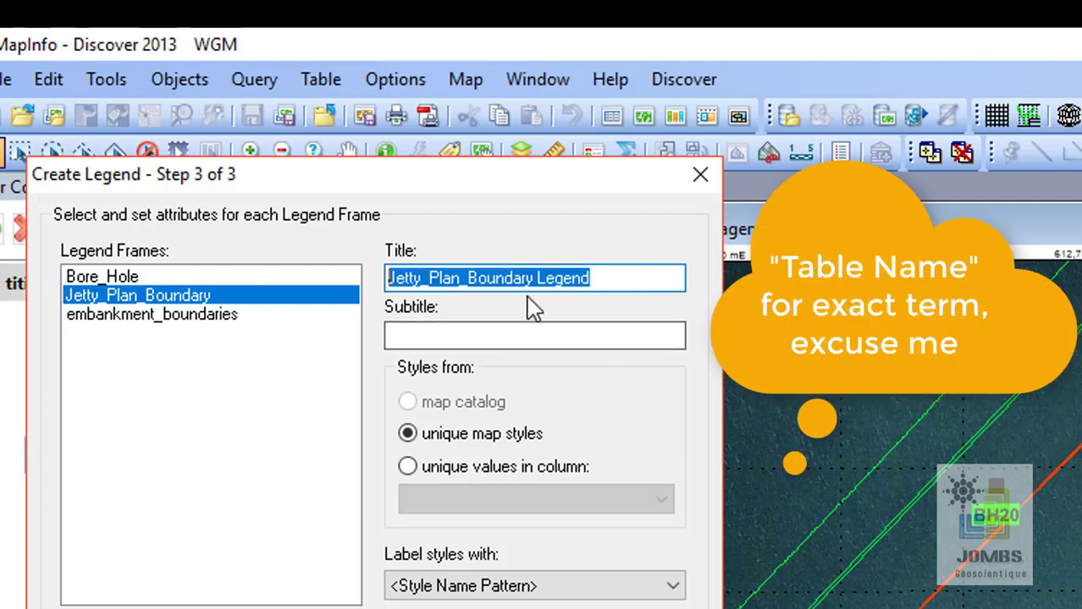
{"action": "left_click", "coordinate": [207, 320]}
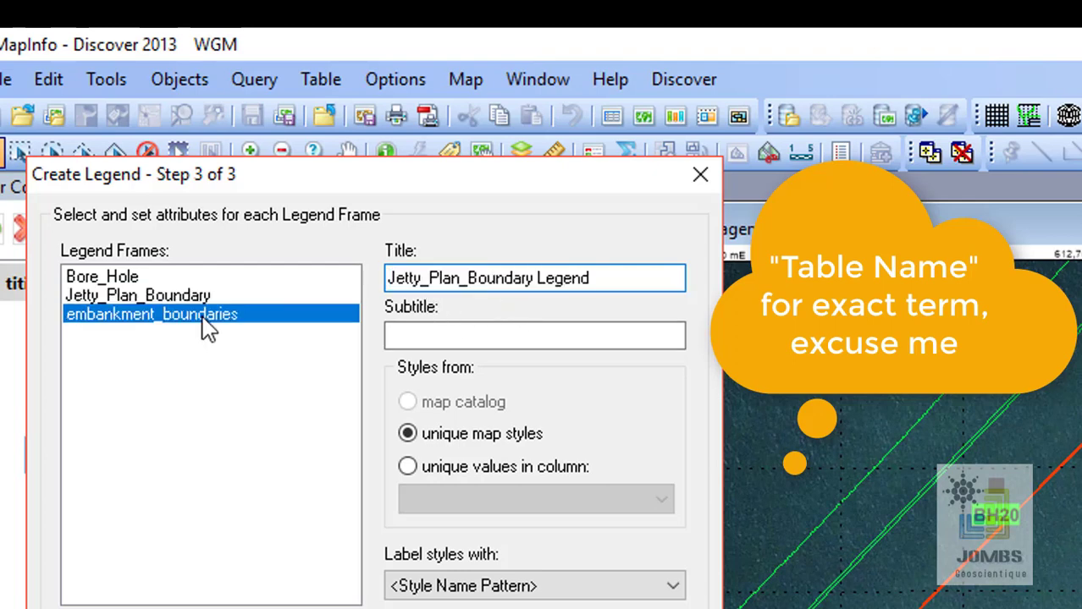
{"action": "left_click", "coordinate": [191, 296]}
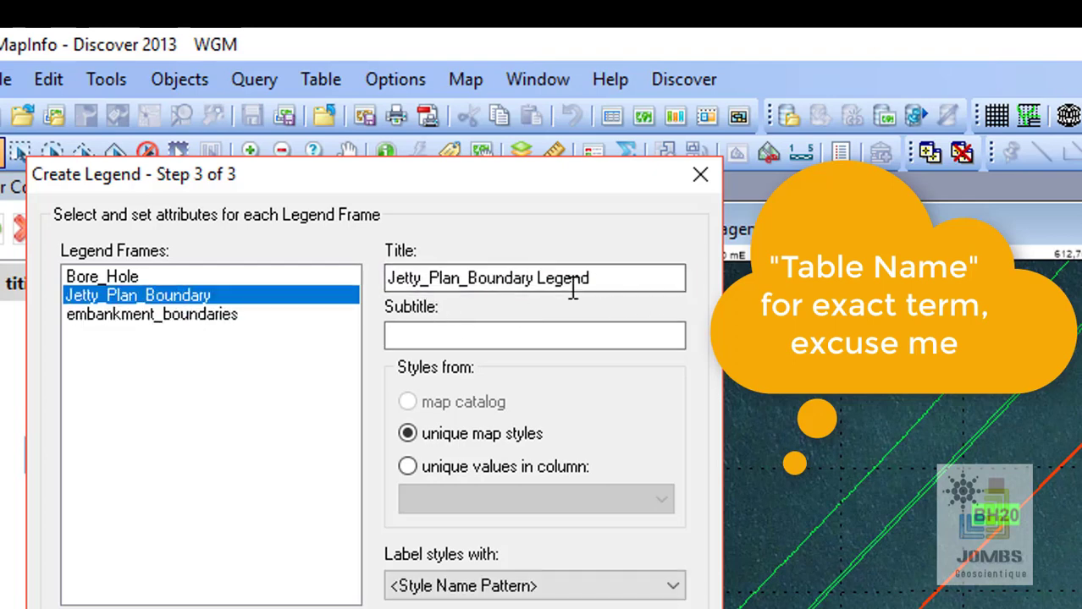
{"action": "left_click", "coordinate": [537, 284]}
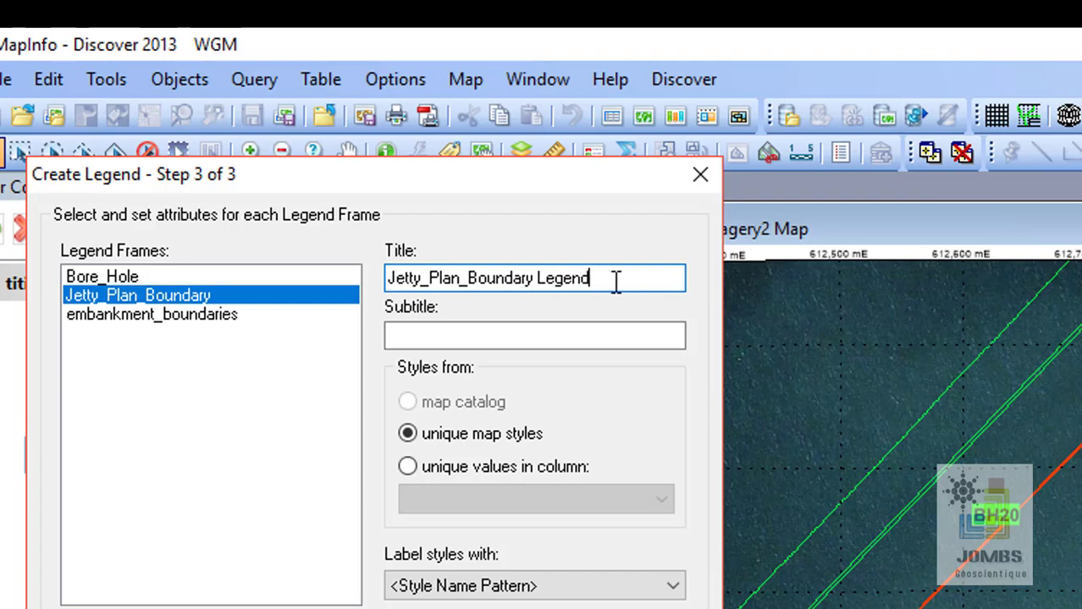
{"action": "left_click_drag", "start_coordinate": [618, 284], "coordinate": [41, 235]}
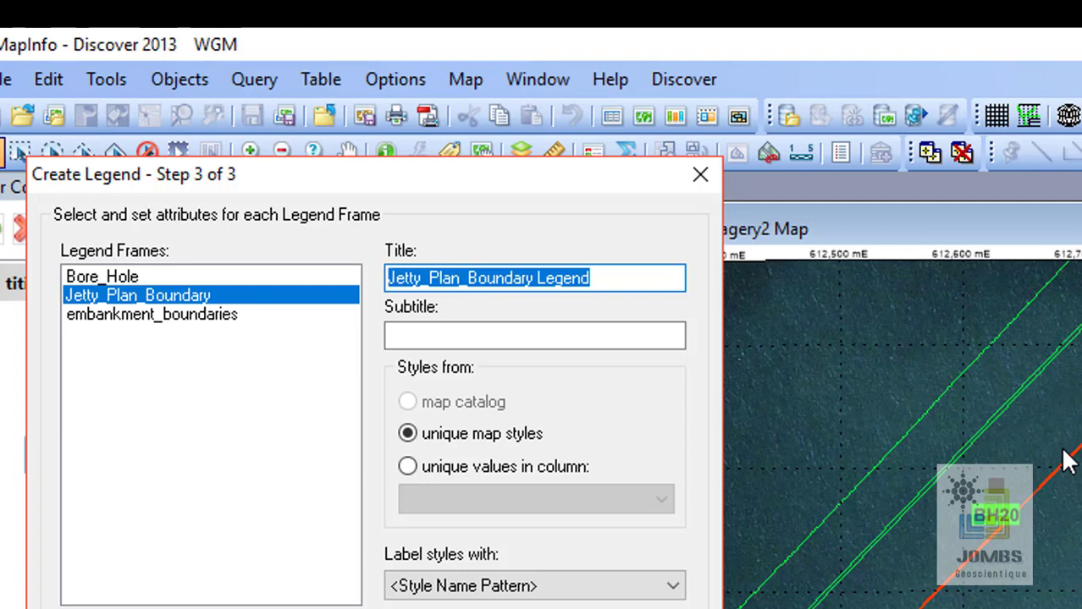
{"action": "key", "text": "Delete"}
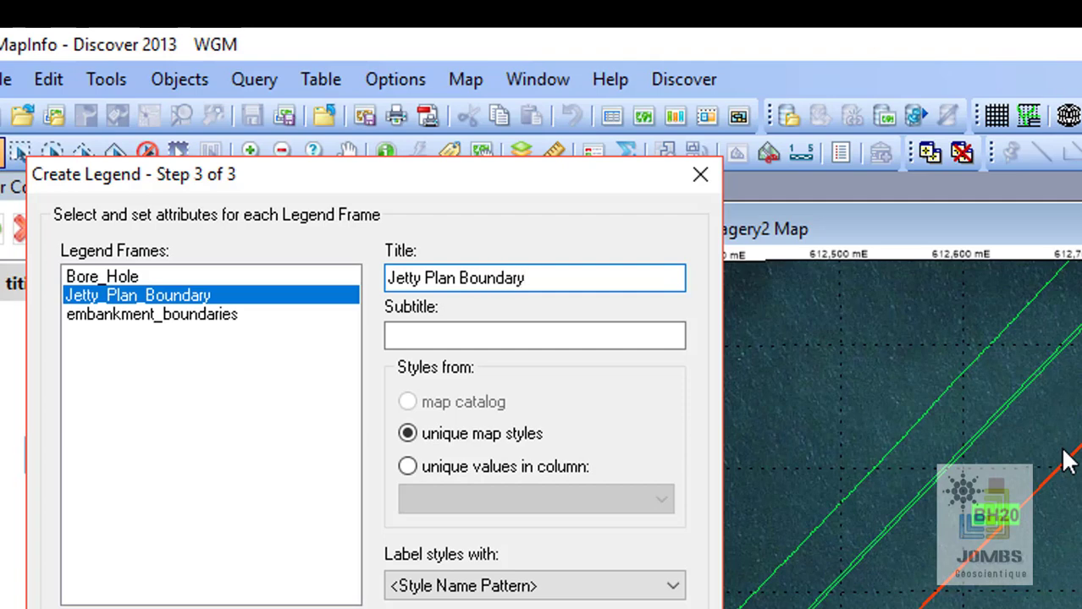
- Title the embankment_boundaries frame 'Embankment Boundaries'
{"action": "left_click", "coordinate": [210, 318]}
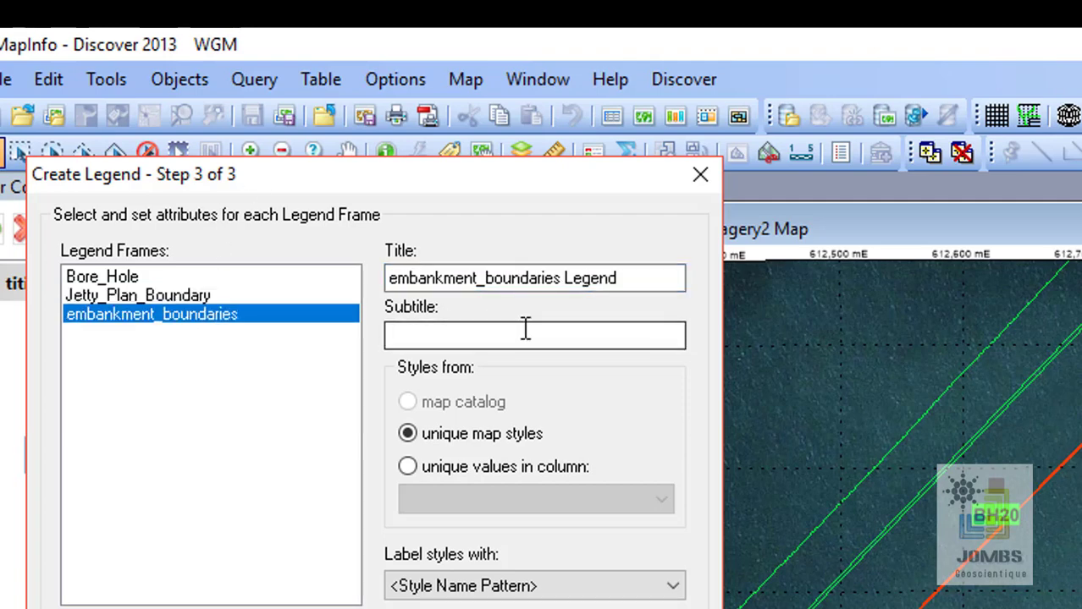
{"action": "double_click", "coordinate": [640, 274]}
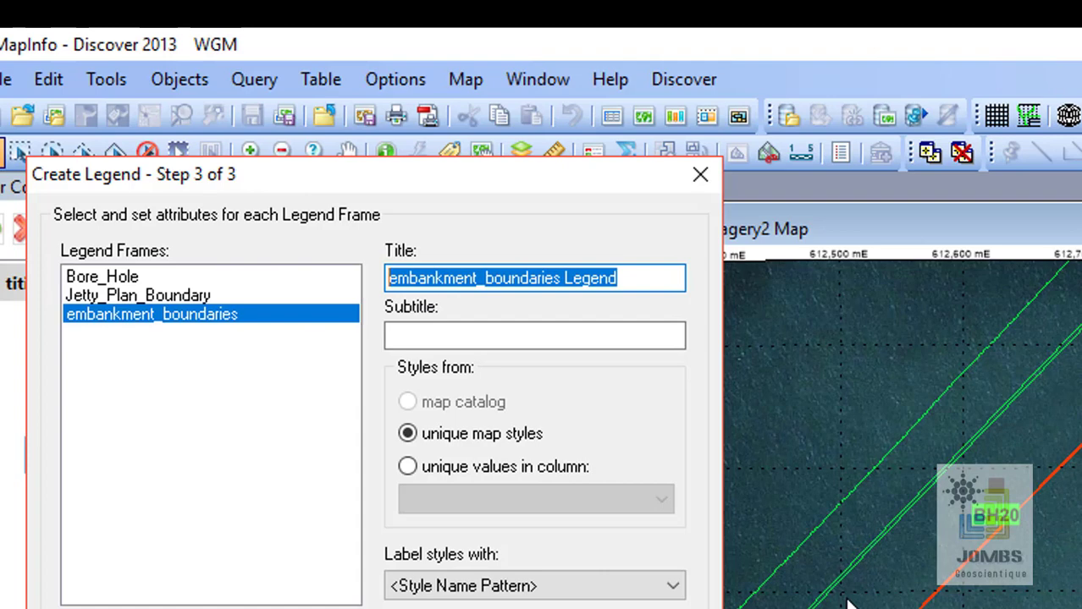
{"action": "type", "text": "E"}
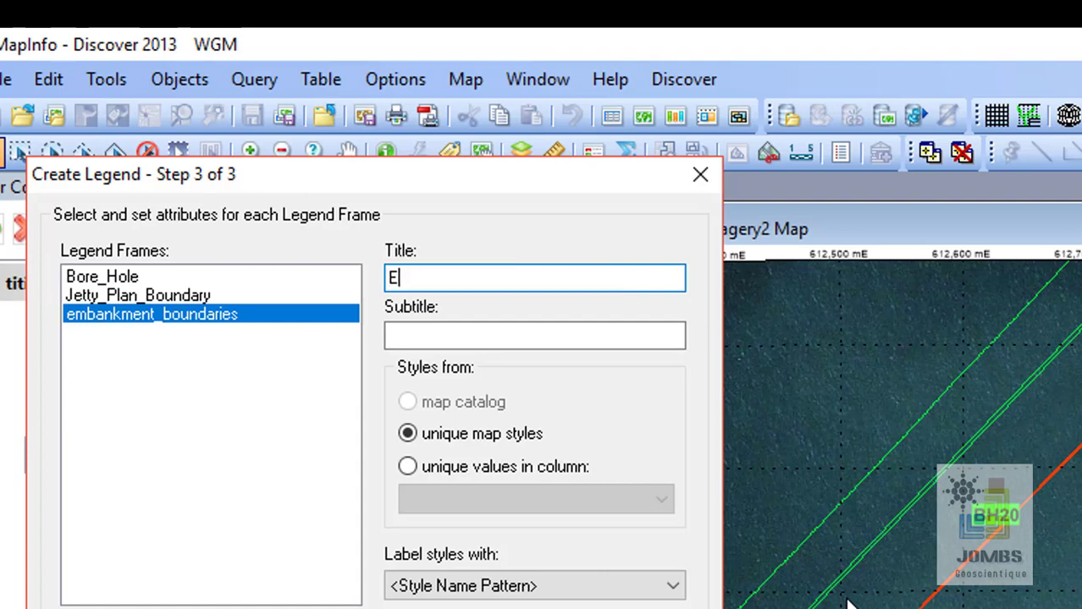
{"action": "type", "text": "bbankment Boundaries"}
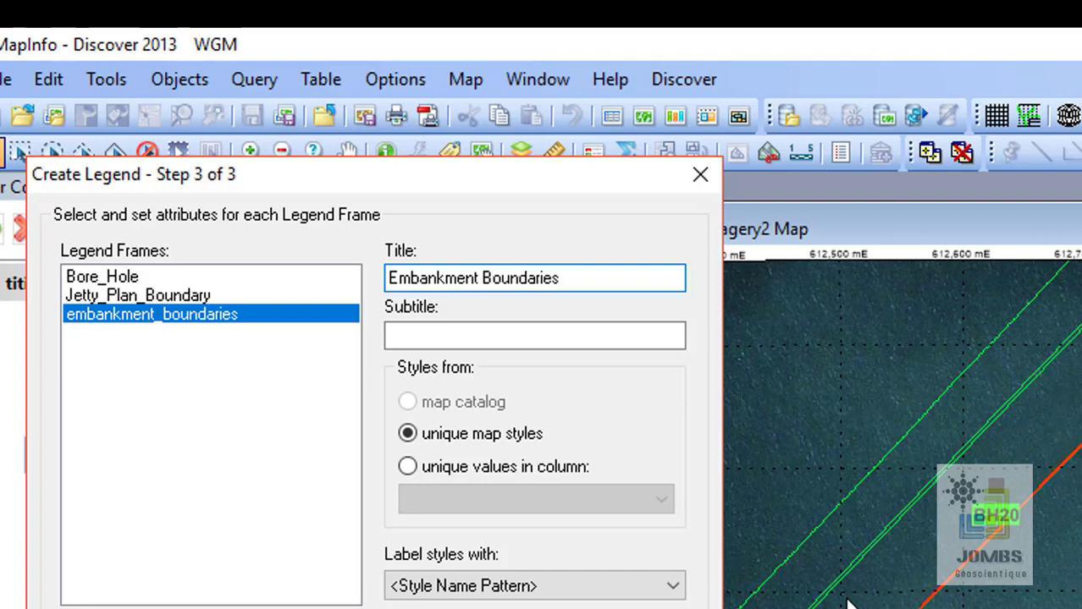
{"action": "key", "text": "ctrl+shift+Left"}
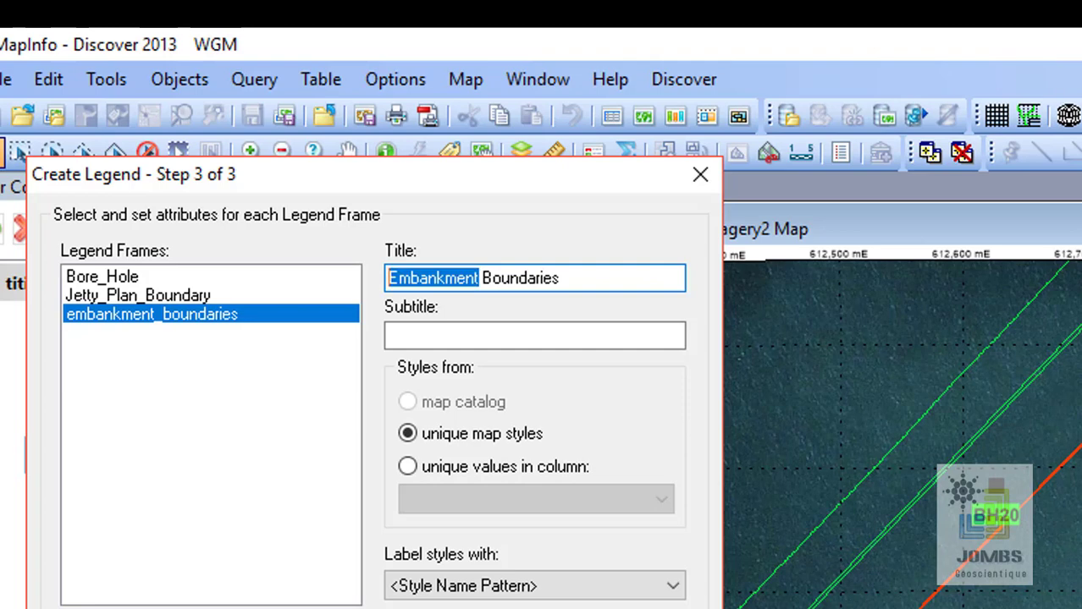
{"action": "type", "text": "Reclamation"}
{"action": "key", "text": "ctrl+shift+Left"}
{"action": "type", "text": "Emba"}
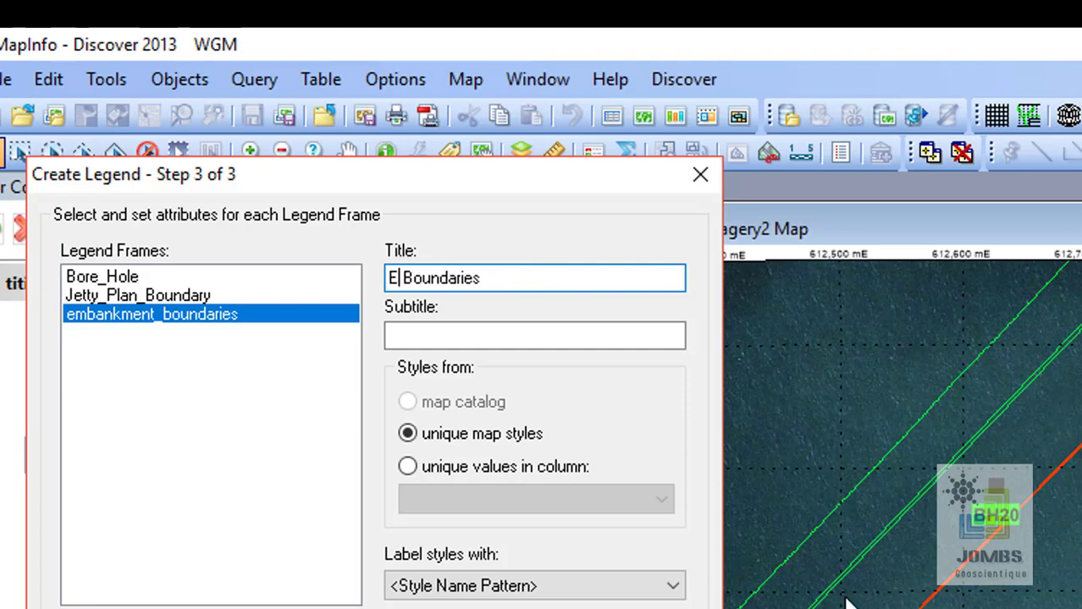
{"action": "type", "text": "nkment"}
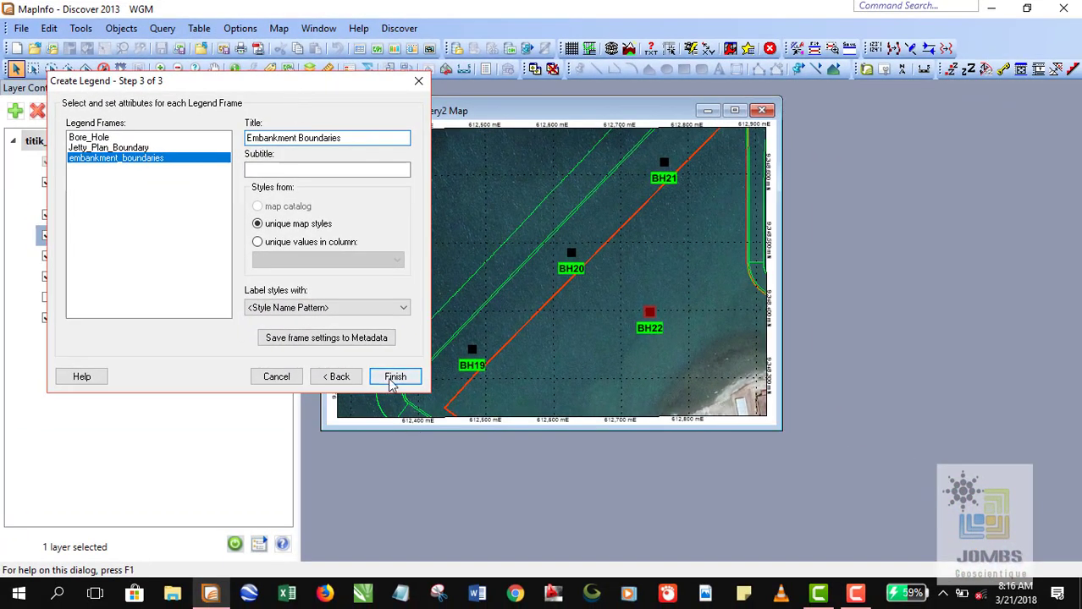
- Create the legend window and shrink it to fit its three entries
{"action": "left_click", "coordinate": [394, 377]}
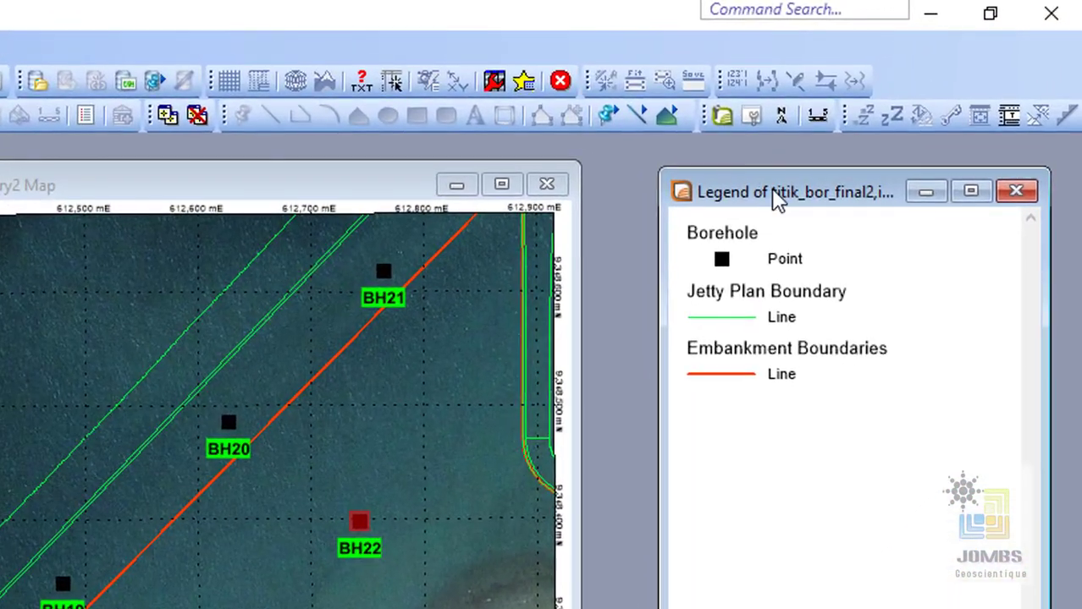
{"action": "left_click_drag", "start_coordinate": [772, 187], "coordinate": [746, 188]}
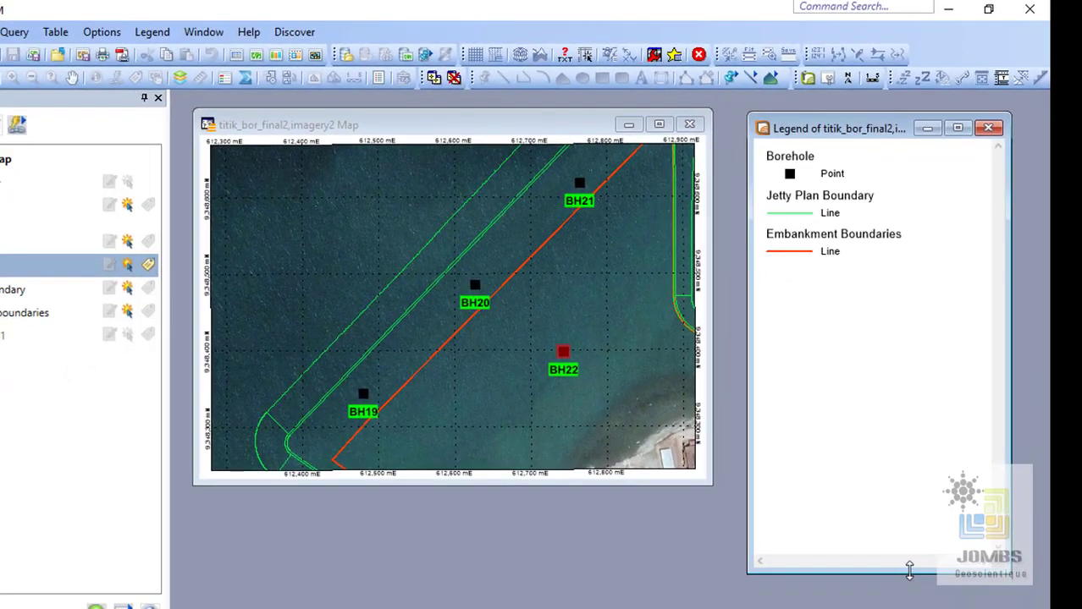
{"action": "left_click_drag", "start_coordinate": [908, 572], "coordinate": [880, 293]}
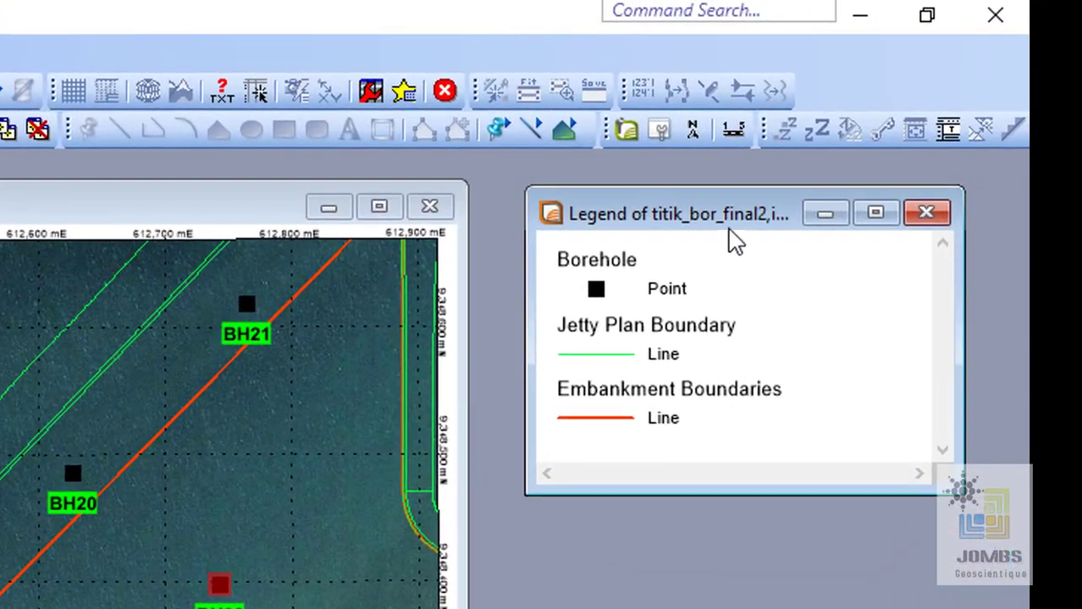
{"action": "left_click_drag", "start_coordinate": [731, 222], "coordinate": [710, 232]}
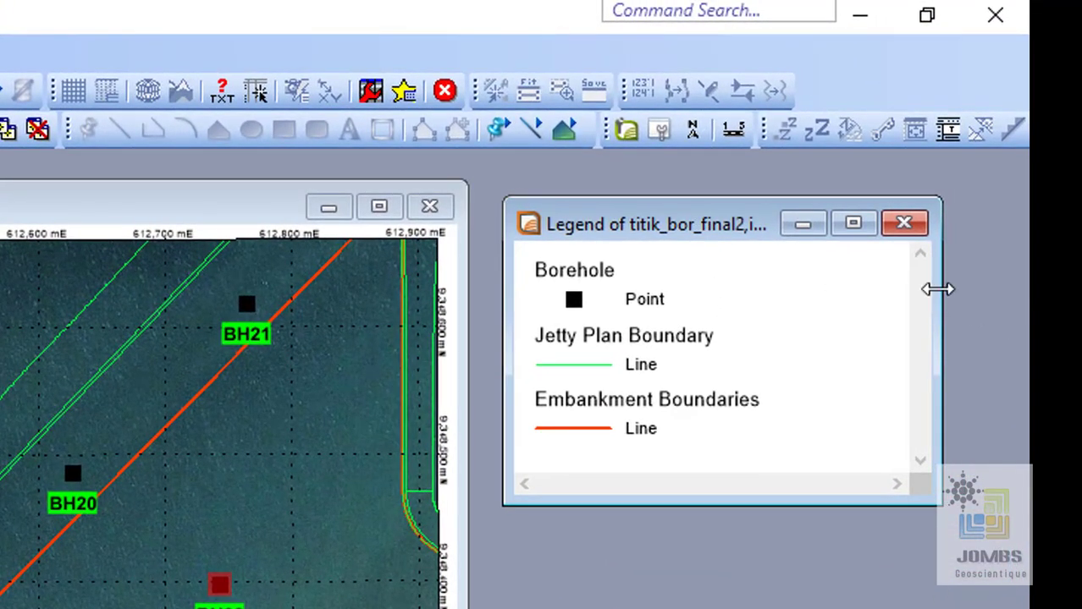
{"action": "left_click_drag", "start_coordinate": [937, 287], "coordinate": [883, 292]}
{"action": "left_click_drag", "start_coordinate": [665, 231], "coordinate": [693, 226]}
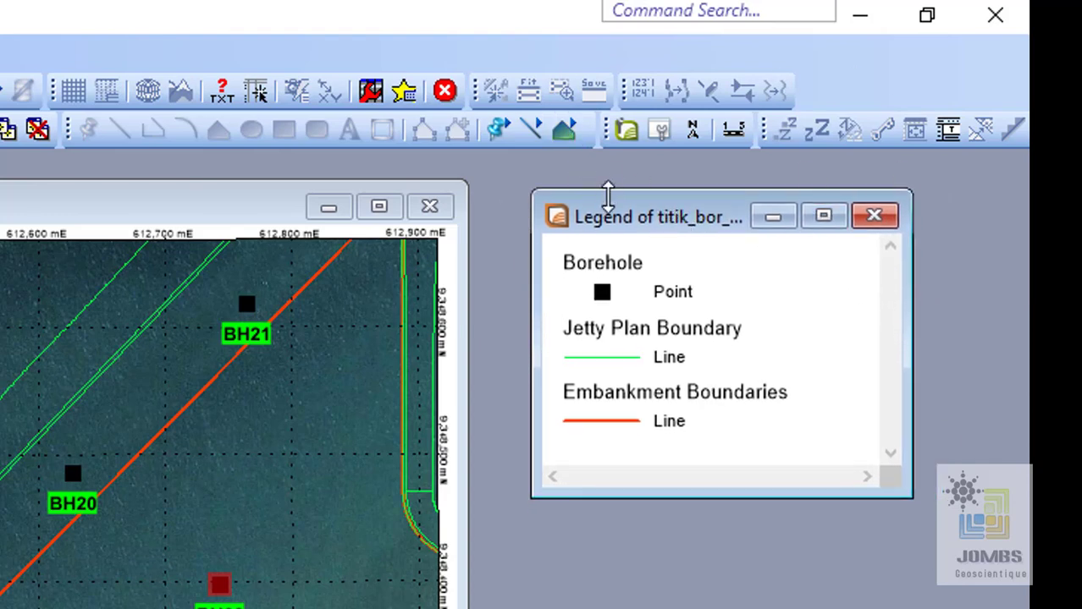
{"action": "left_click_drag", "start_coordinate": [635, 227], "coordinate": [632, 218]}
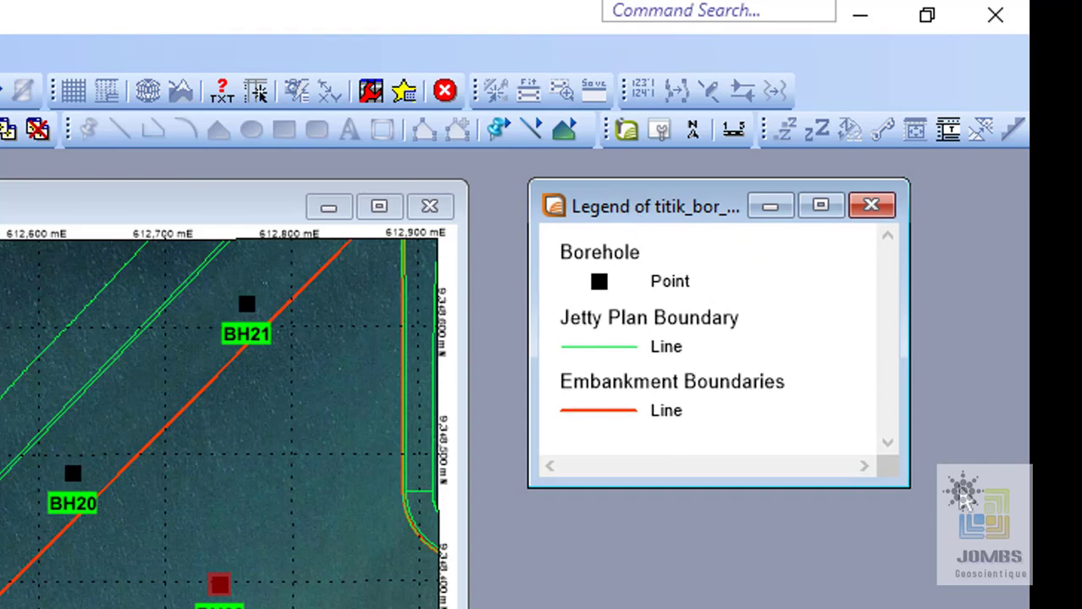
{"action": "left_click_drag", "start_coordinate": [669, 212], "coordinate": [652, 222]}
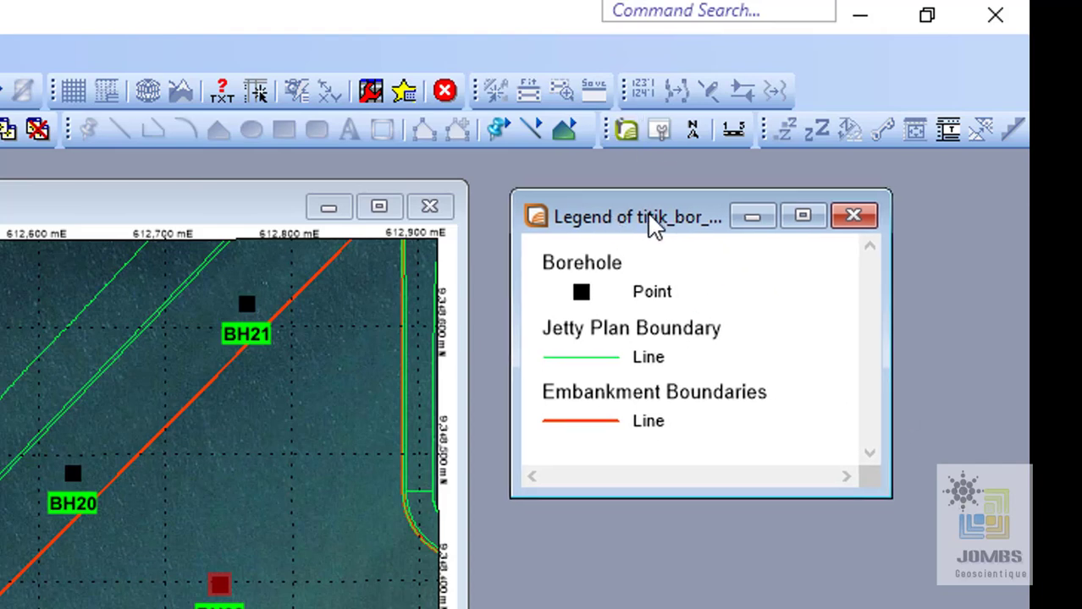
{"action": "left_click_drag", "start_coordinate": [890, 294], "coordinate": [856, 292]}
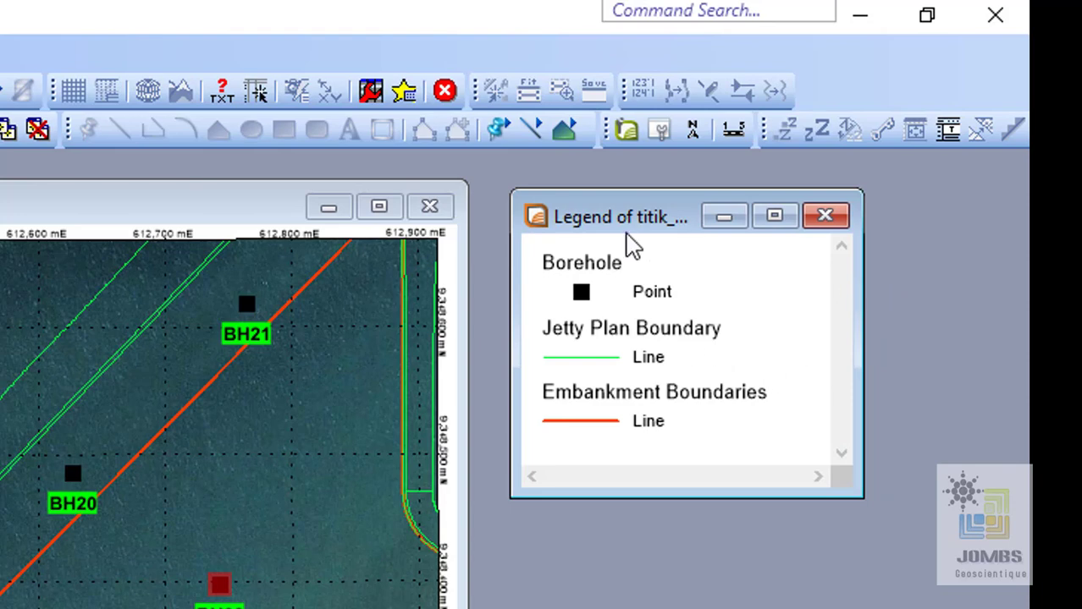
{"action": "left_click_drag", "start_coordinate": [627, 221], "coordinate": [639, 216]}
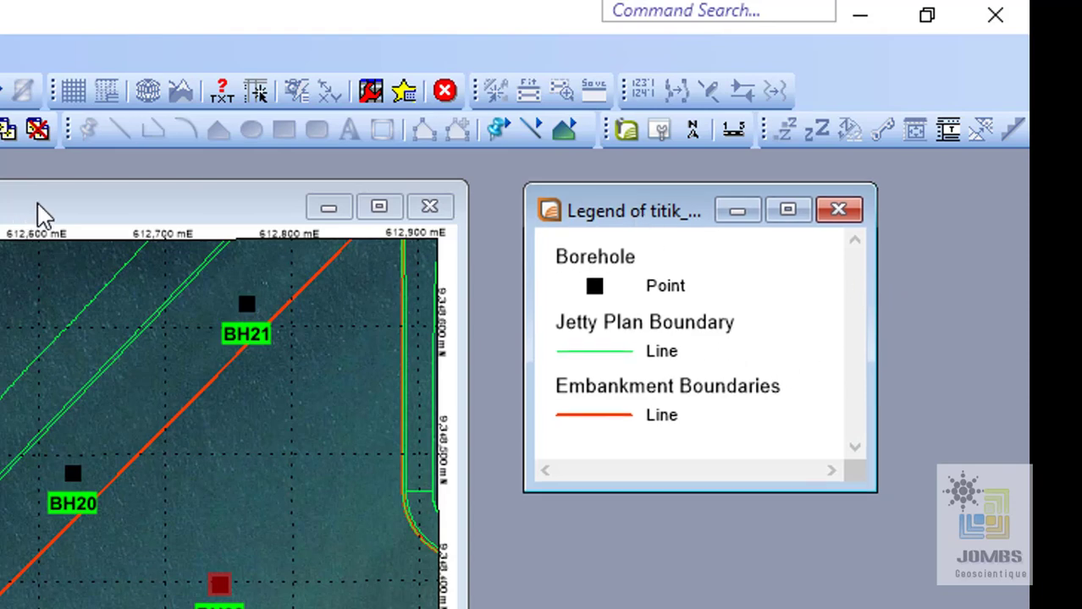
- Position the legend window just right of the map window
{"action": "left_click_drag", "start_coordinate": [38, 213], "coordinate": [41, 199]}
{"action": "left_click_drag", "start_coordinate": [627, 221], "coordinate": [619, 212]}
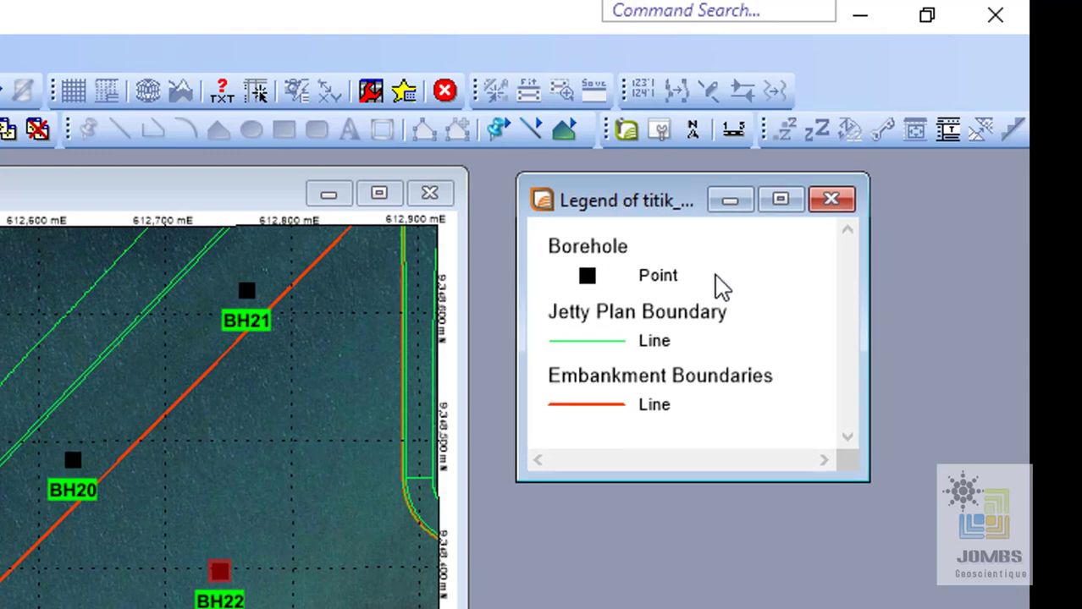
{"action": "mouse_move", "coordinate": [624, 204]}
{"action": "left_mouse_down"}
{"action": "mouse_move", "coordinate": [613, 192]}
{"action": "mouse_move", "coordinate": [628, 209]}
{"action": "left_mouse_up"}
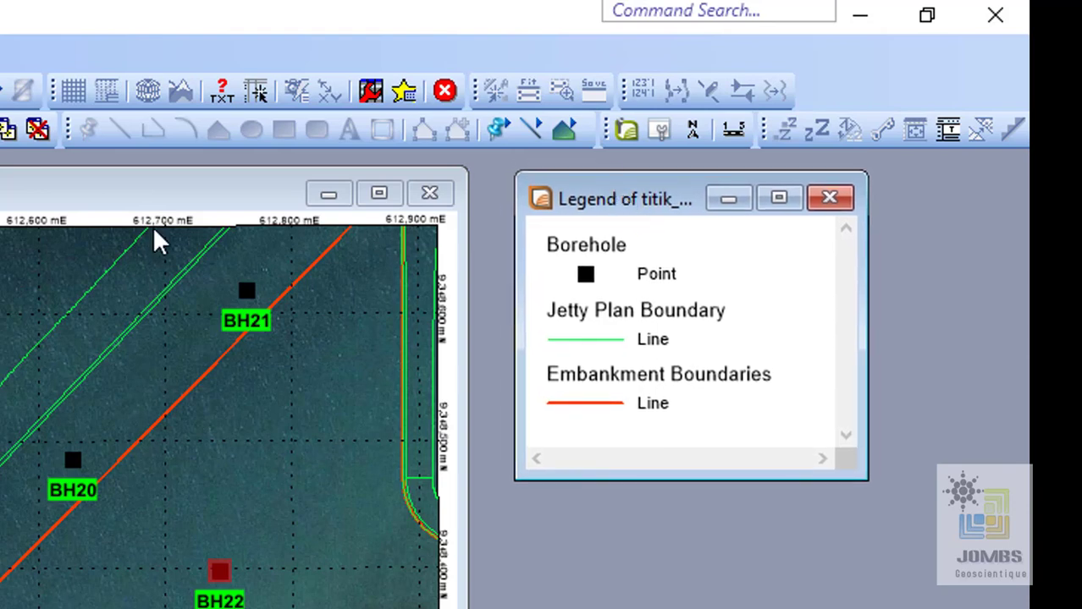
{"action": "left_click", "coordinate": [167, 201]}
{"action": "left_click_drag", "start_coordinate": [166, 201], "coordinate": [159, 197]}
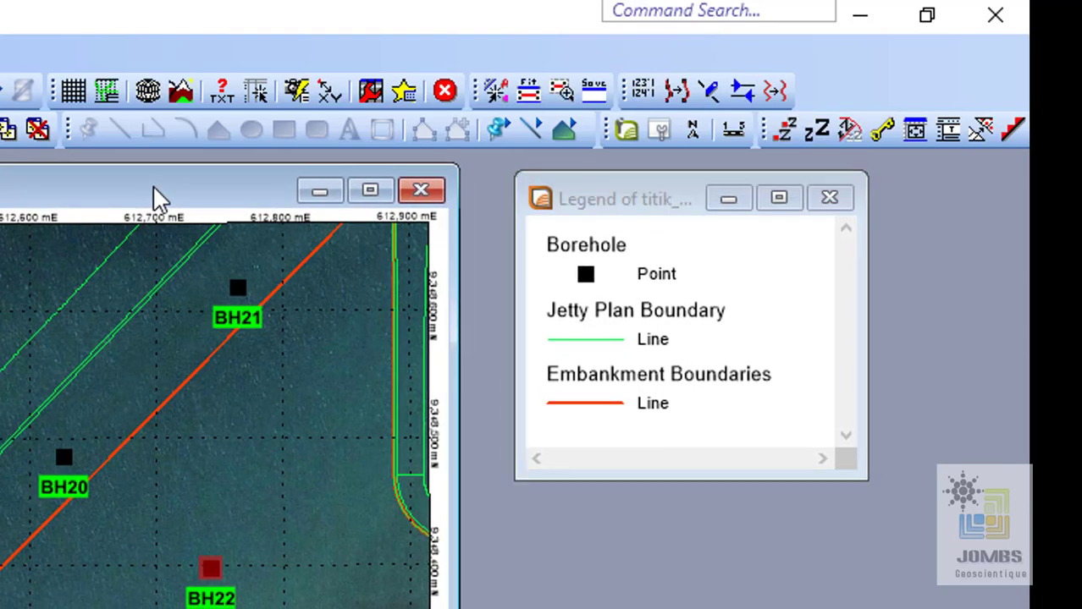
{"action": "left_click", "coordinate": [626, 210]}
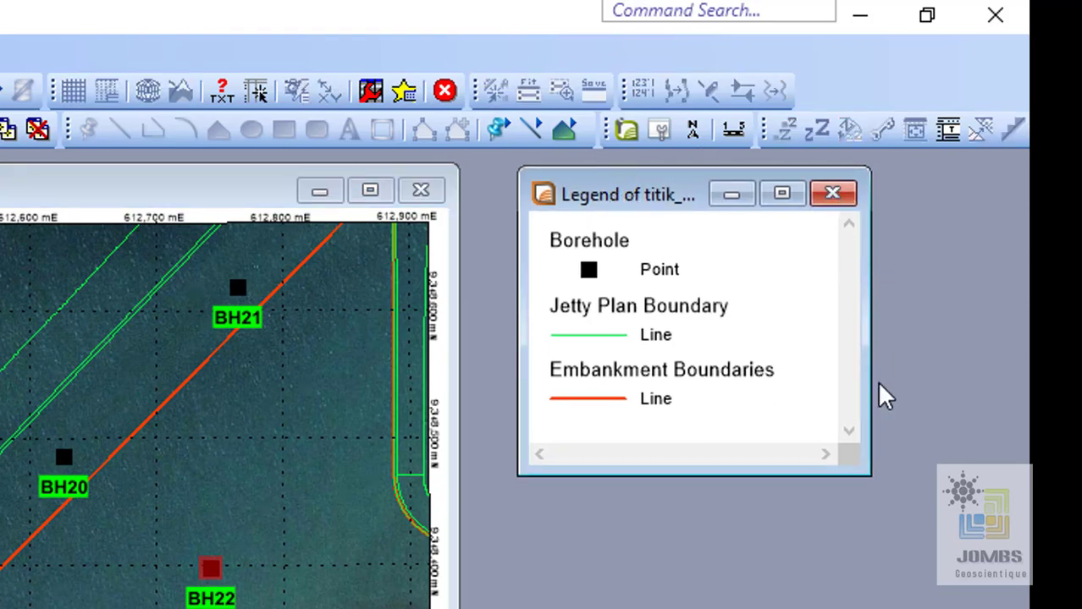
{"action": "left_click_drag", "start_coordinate": [653, 212], "coordinate": [635, 215]}
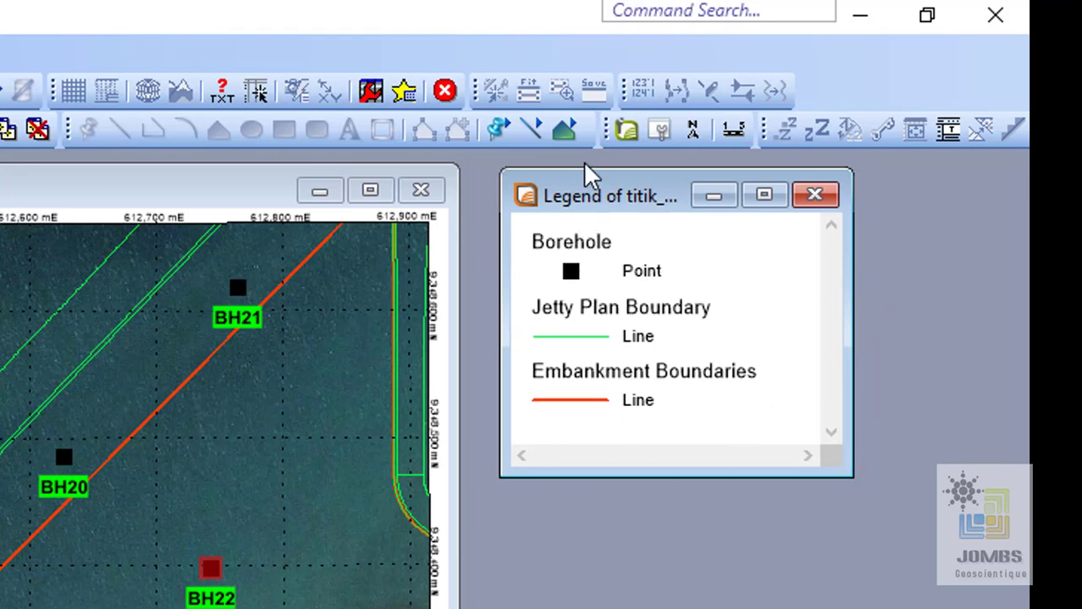
{"action": "mouse_move", "coordinate": [619, 202]}
{"action": "left_mouse_down"}
{"action": "mouse_move", "coordinate": [611, 207]}
{"action": "mouse_move", "coordinate": [628, 197]}
{"action": "left_mouse_up"}
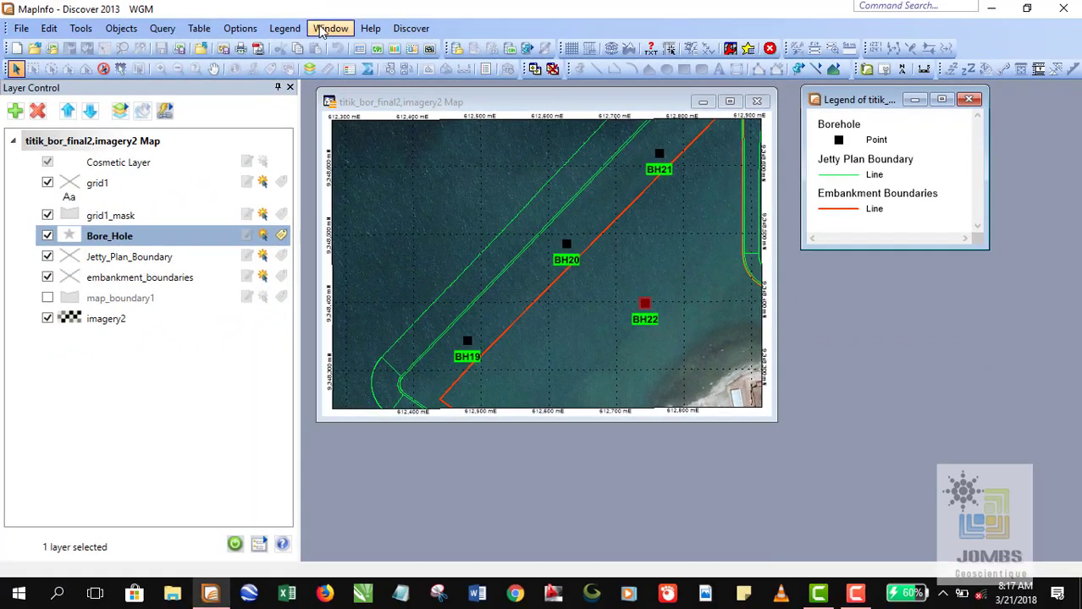
- Select the Borehole, Jetty Plan Boundary and Embankment Boundaries legend frames, ending on the Borehole frame
{"action": "left_click", "coordinate": [103, 36]}
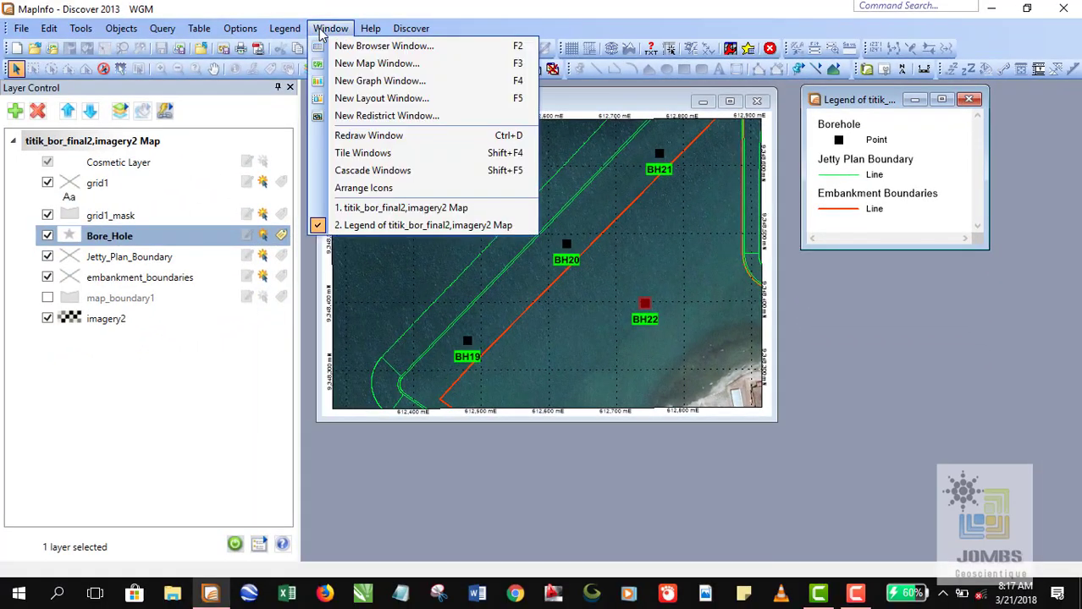
{"action": "left_click", "coordinate": [862, 109]}
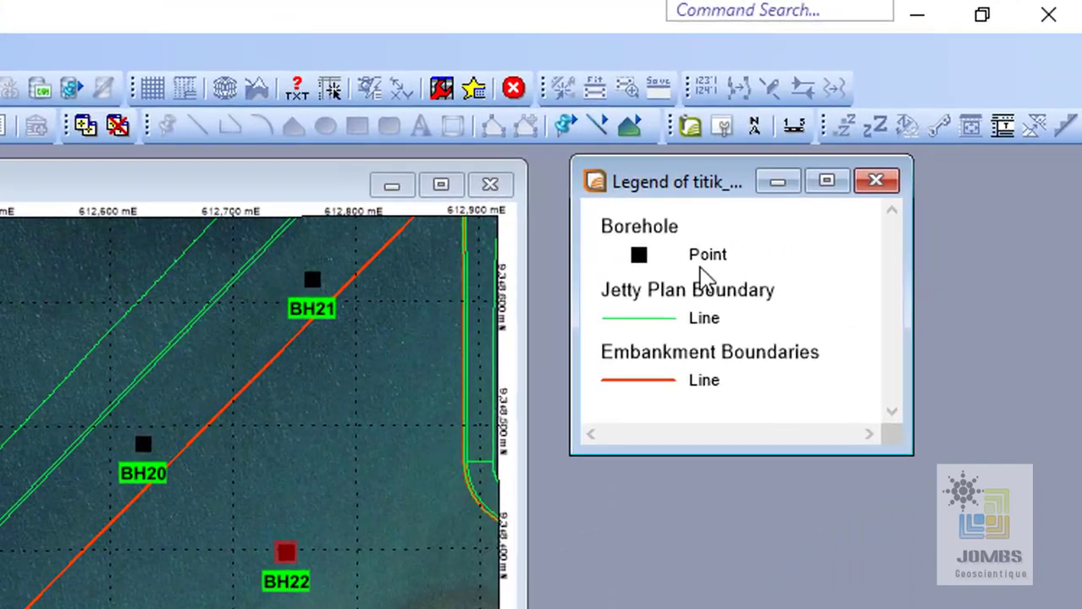
{"action": "left_click", "coordinate": [871, 145]}
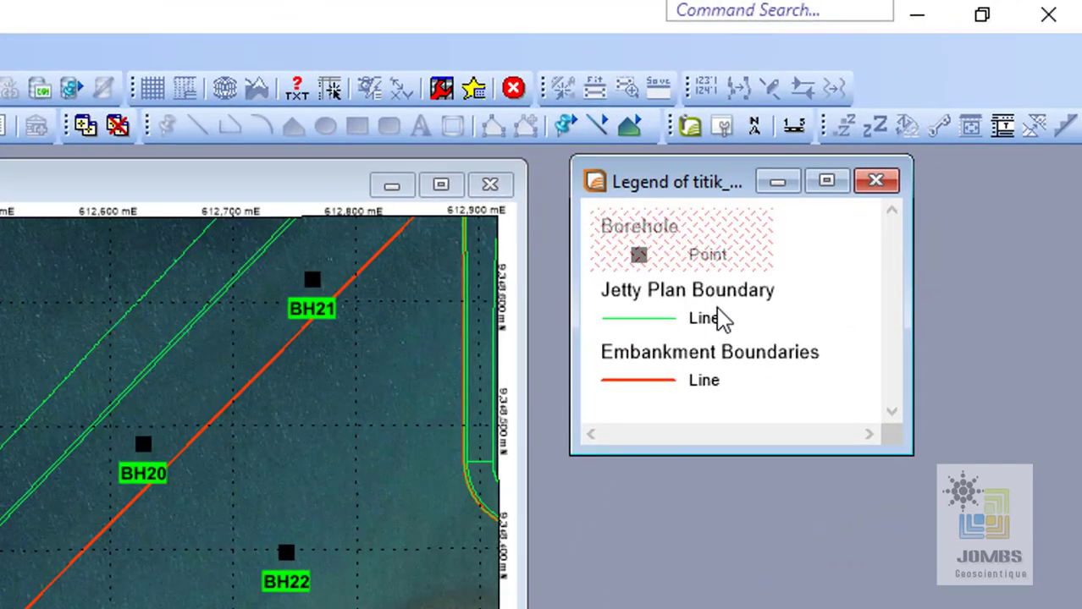
{"action": "left_click", "coordinate": [718, 318]}
{"action": "left_click", "coordinate": [725, 380]}
{"action": "left_click", "coordinate": [711, 269]}
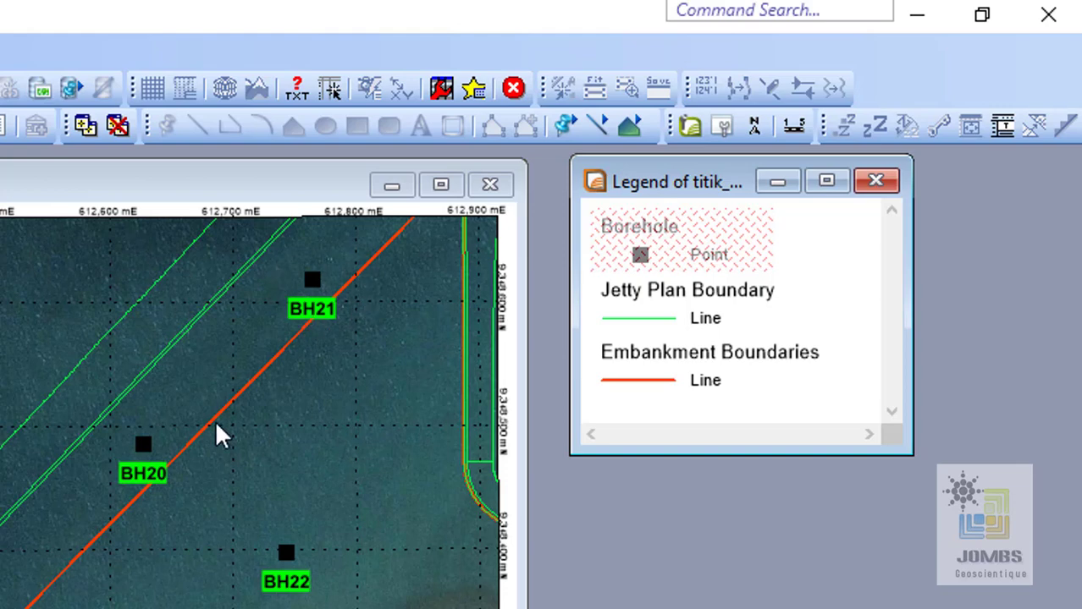
{"action": "double_click", "coordinate": [688, 317]}
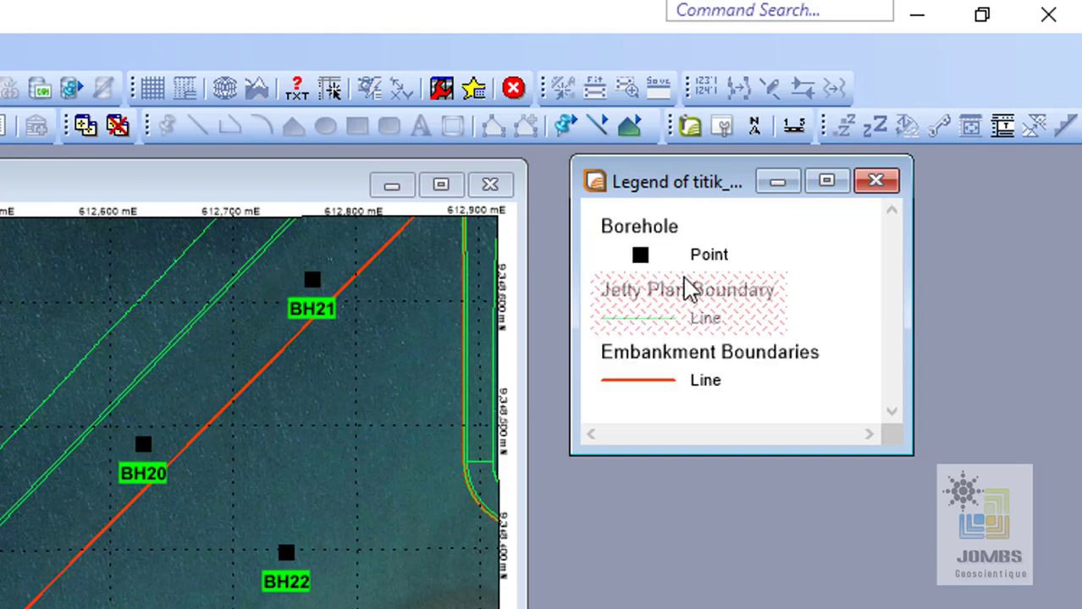
{"action": "left_click", "coordinate": [644, 269]}
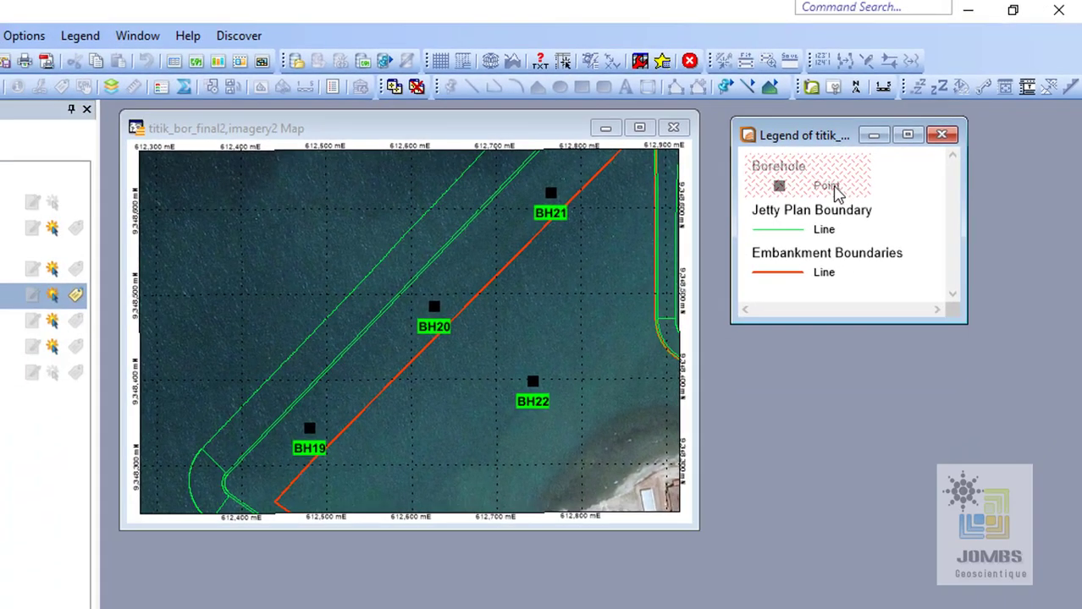
- In Legend Frame Properties, replace the Borehole label 'Point' with 'BH-ID' and confirm
{"action": "double_click", "coordinate": [834, 190]}
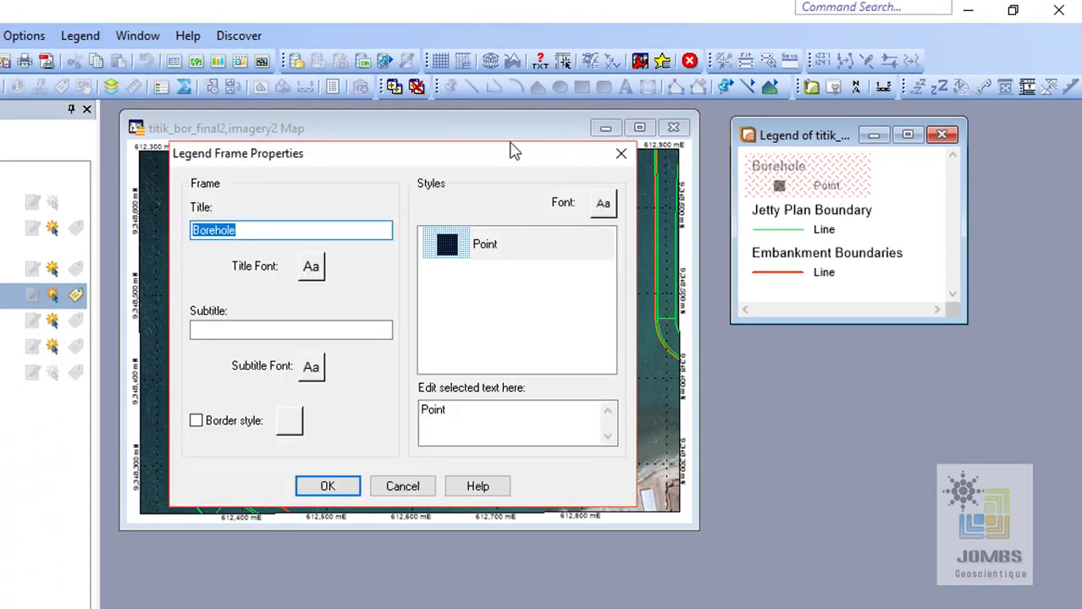
{"action": "left_click_drag", "start_coordinate": [509, 151], "coordinate": [465, 123]}
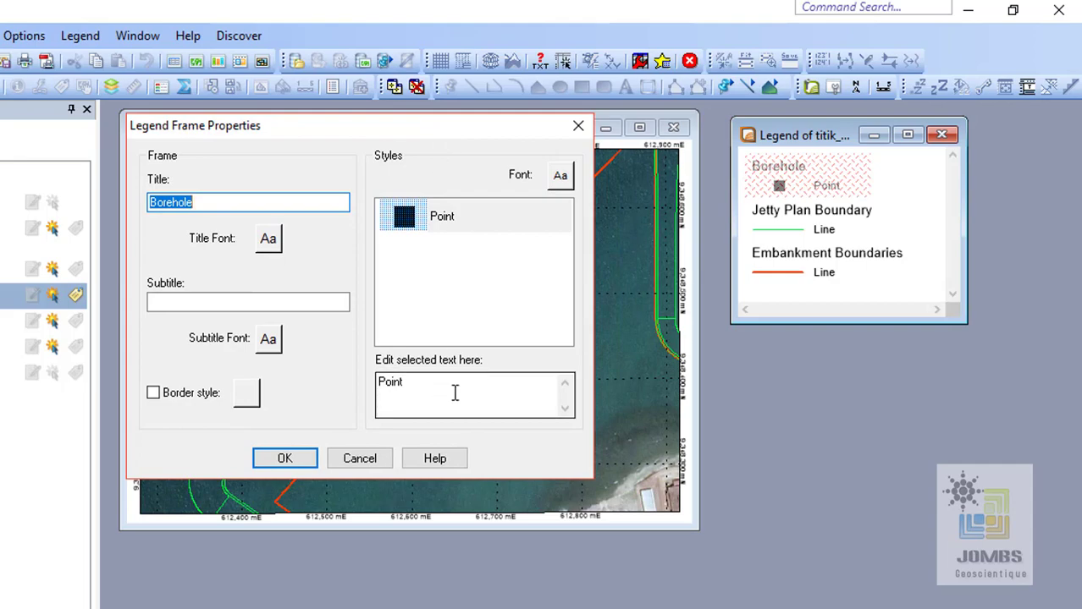
{"action": "double_click", "coordinate": [455, 393]}
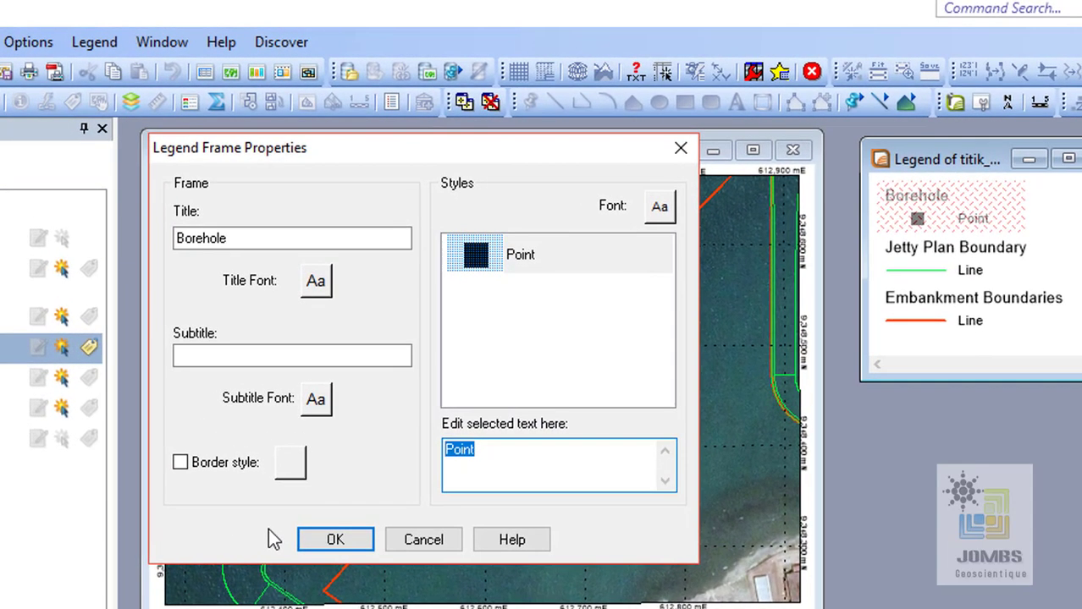
{"action": "key", "text": "BackSpace"}
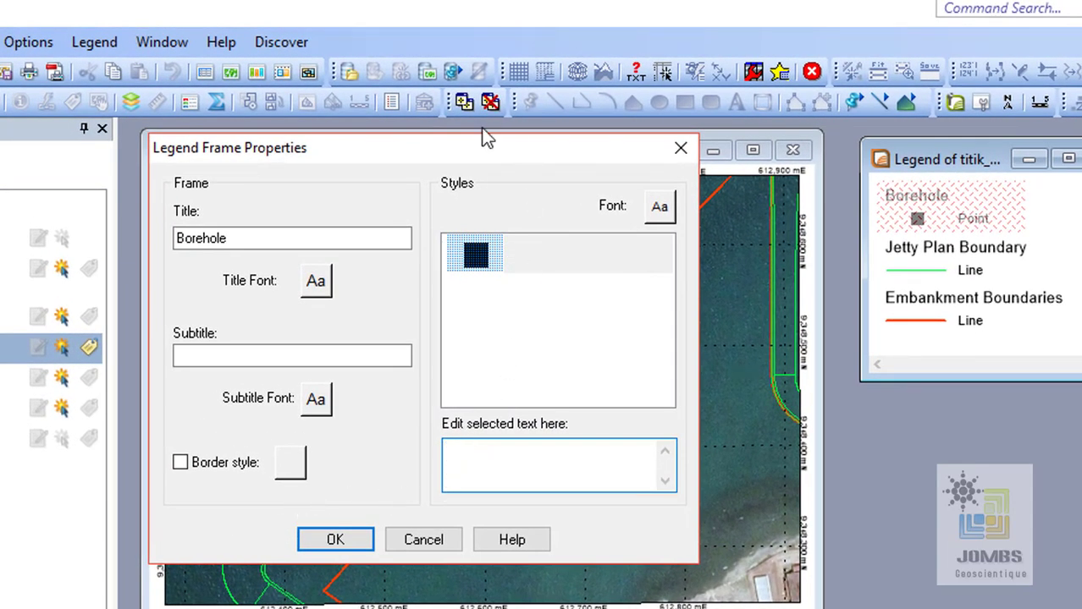
{"action": "left_click_drag", "start_coordinate": [476, 151], "coordinate": [455, 121]}
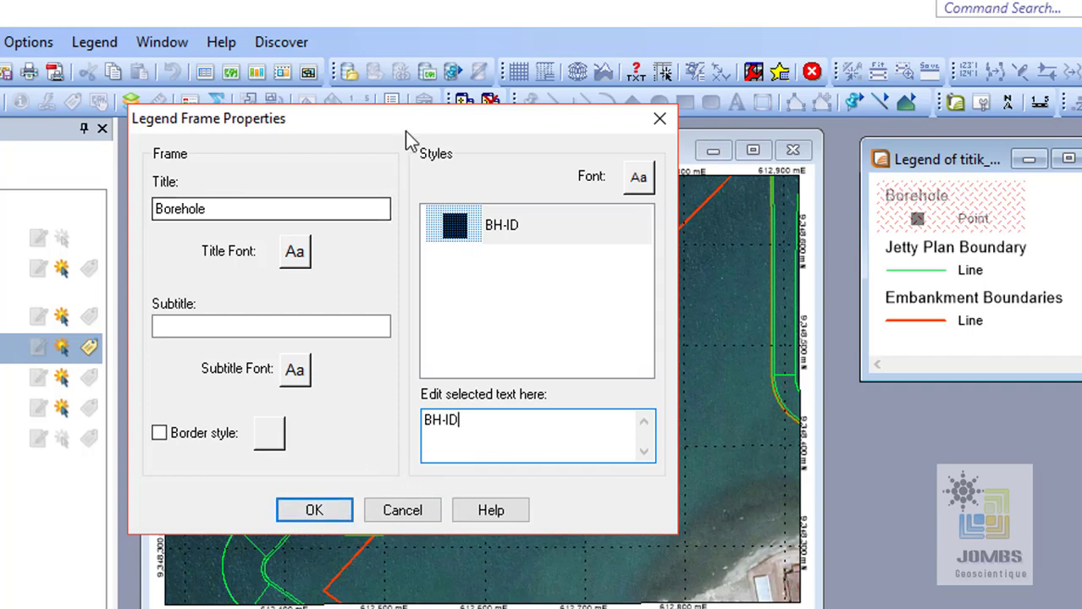
{"action": "left_click_drag", "start_coordinate": [411, 128], "coordinate": [936, 283]}
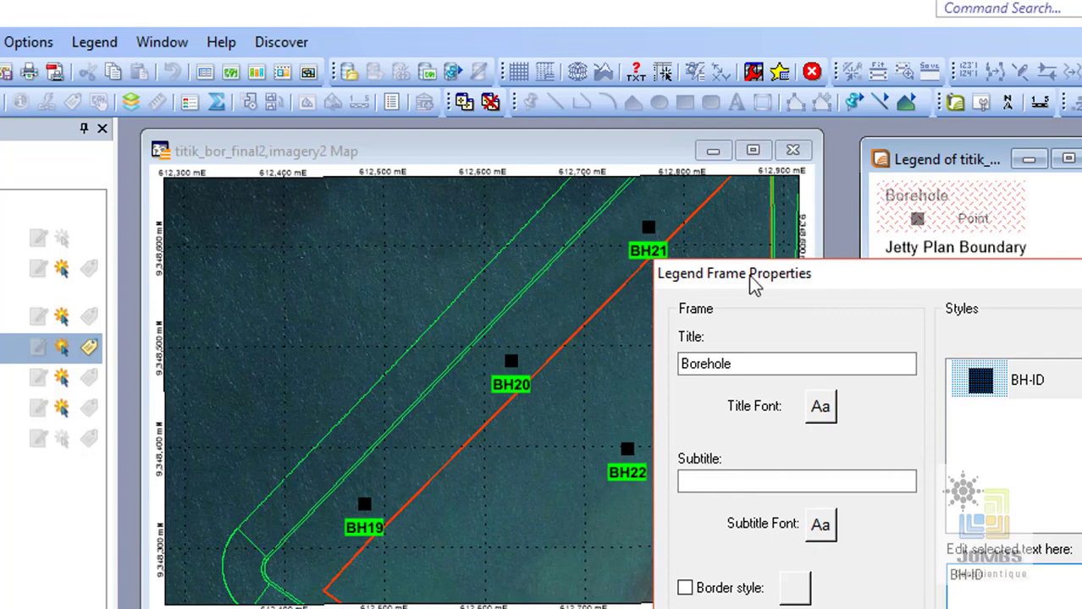
{"action": "left_click_drag", "start_coordinate": [751, 273], "coordinate": [806, 254]}
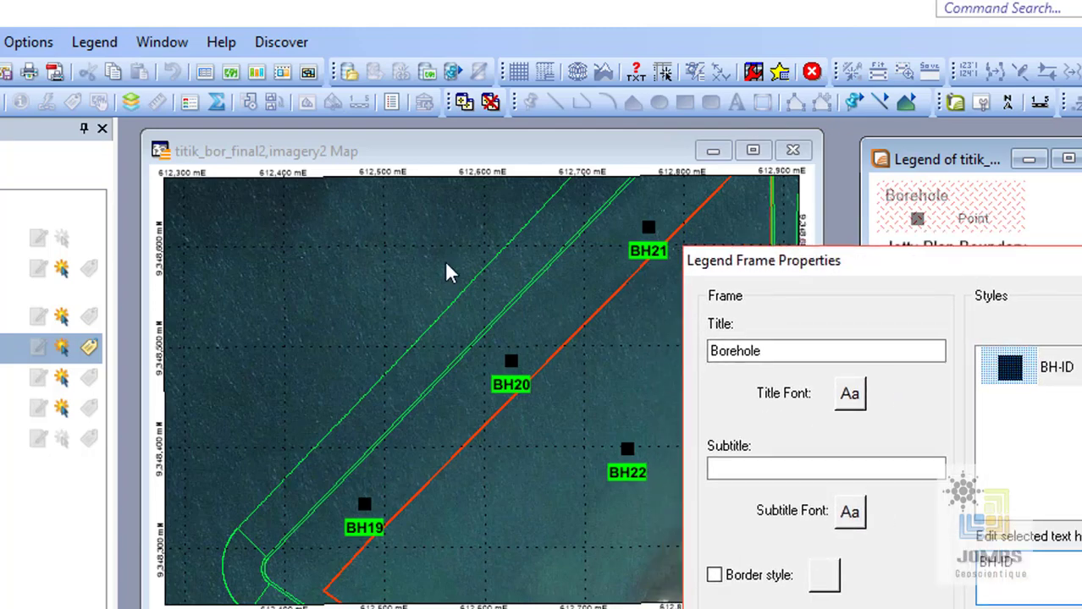
{"action": "left_click_drag", "start_coordinate": [954, 257], "coordinate": [37, 89]}
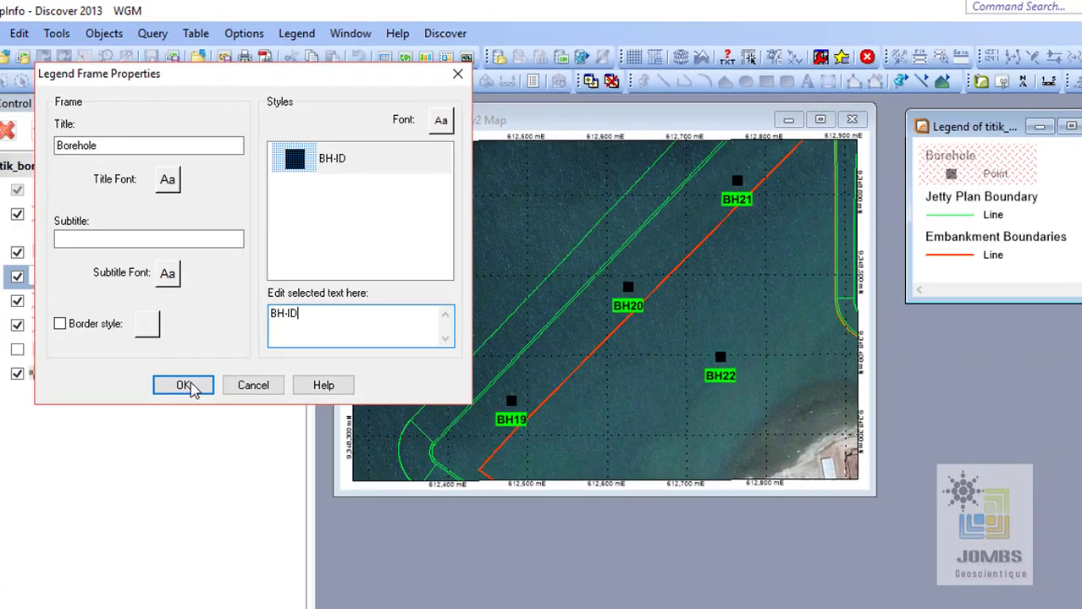
{"action": "left_click", "coordinate": [0, 485]}
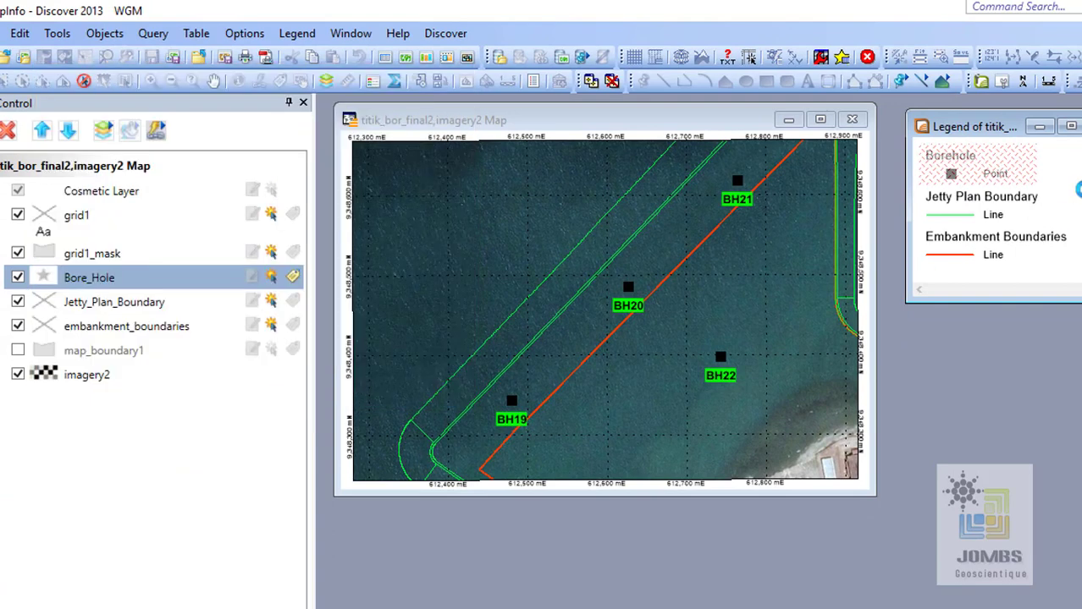
- Delete the 'Line' label from the Jetty Plan Boundary legend entry
{"action": "left_click", "coordinate": [993, 217]}
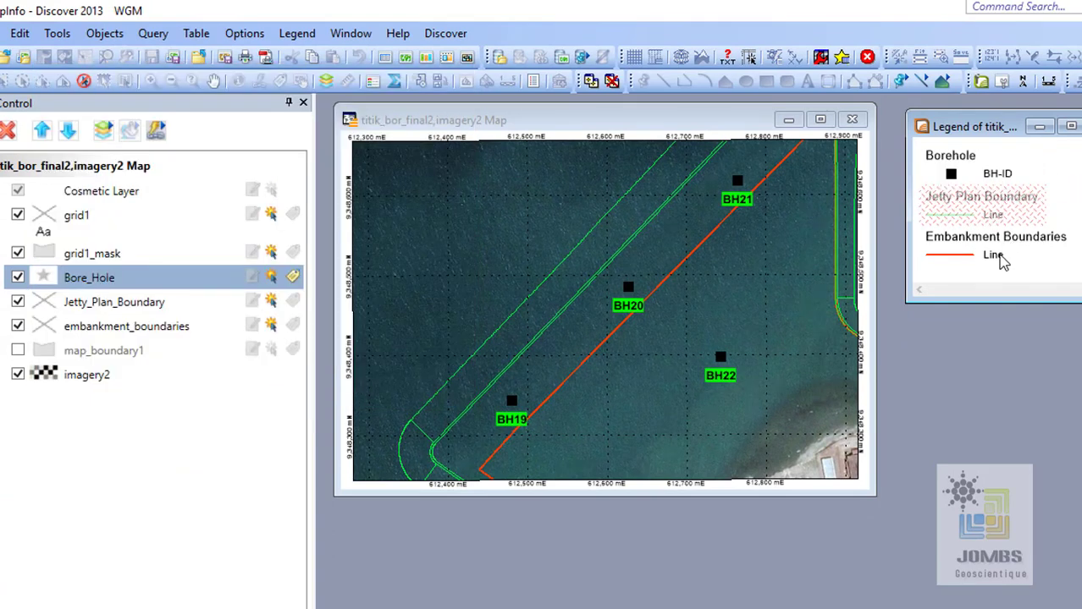
{"action": "double_click", "coordinate": [931, 214]}
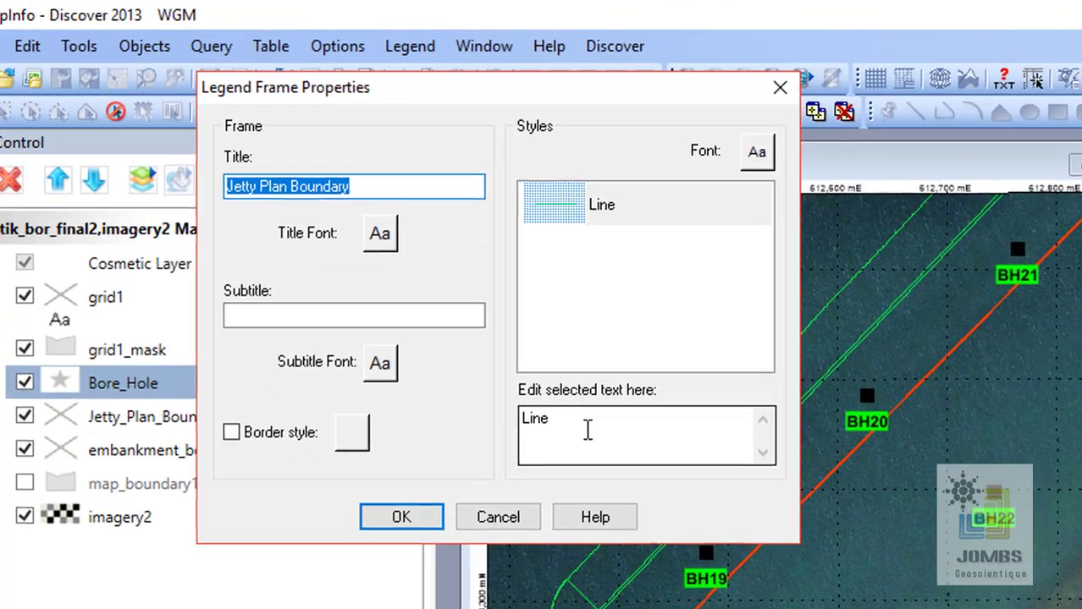
{"action": "double_click", "coordinate": [663, 392]}
{"action": "key", "text": "BackSpace"}
{"action": "left_click", "coordinate": [406, 517]}
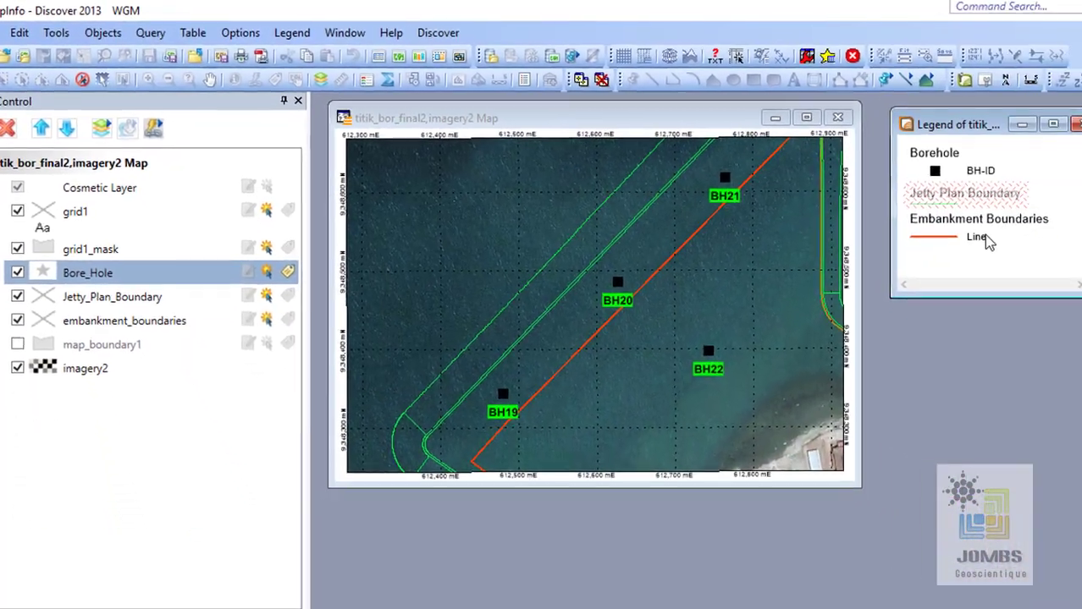
- Delete the 'Line' label from the Embankment Boundaries entry and shorten the legend window
{"action": "double_click", "coordinate": [984, 234]}
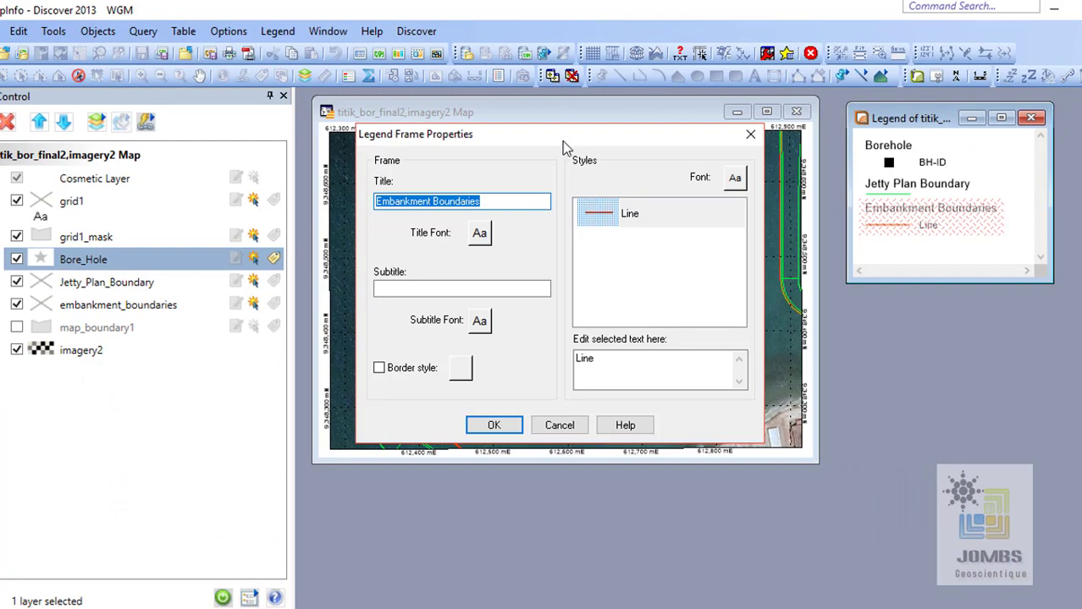
{"action": "left_click_drag", "start_coordinate": [562, 141], "coordinate": [268, 59]}
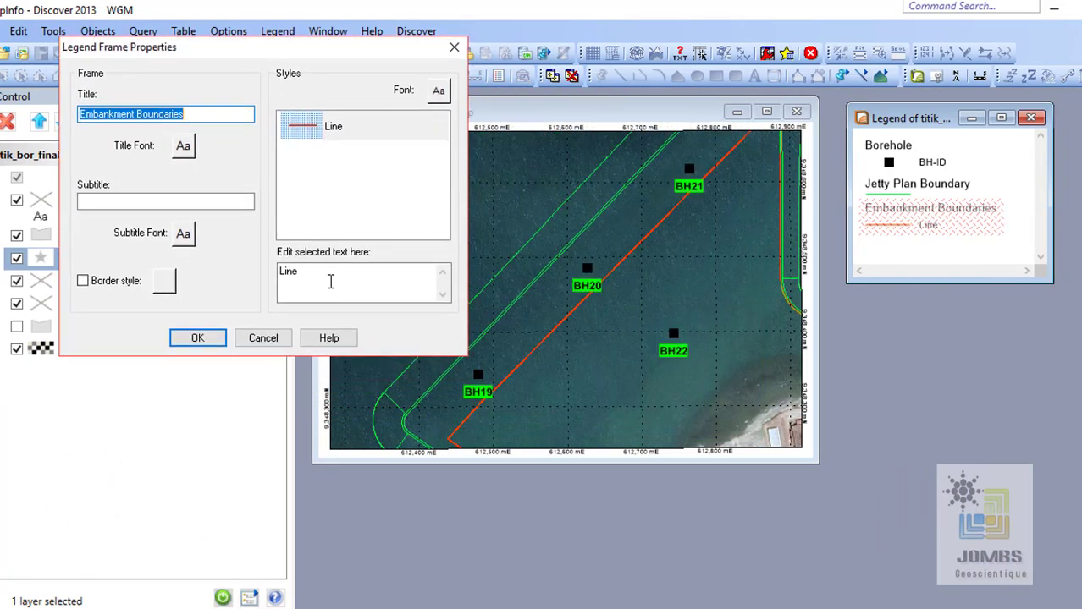
{"action": "left_click_drag", "start_coordinate": [326, 278], "coordinate": [181, 290]}
{"action": "key", "text": "BackSpace"}
{"action": "left_click", "coordinate": [204, 337]}
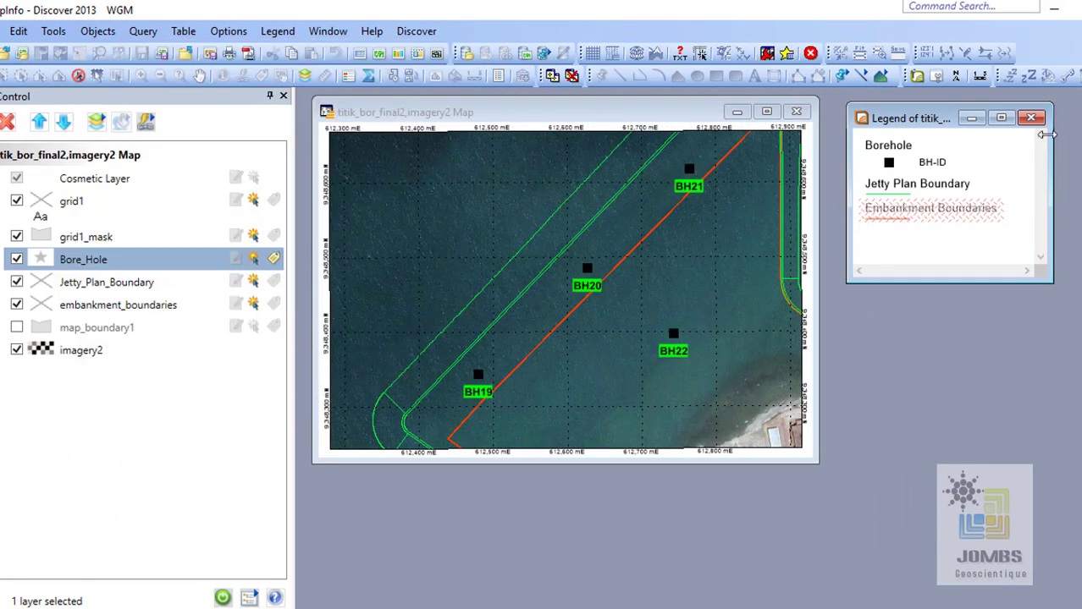
{"action": "left_click_drag", "start_coordinate": [960, 280], "coordinate": [963, 244]}
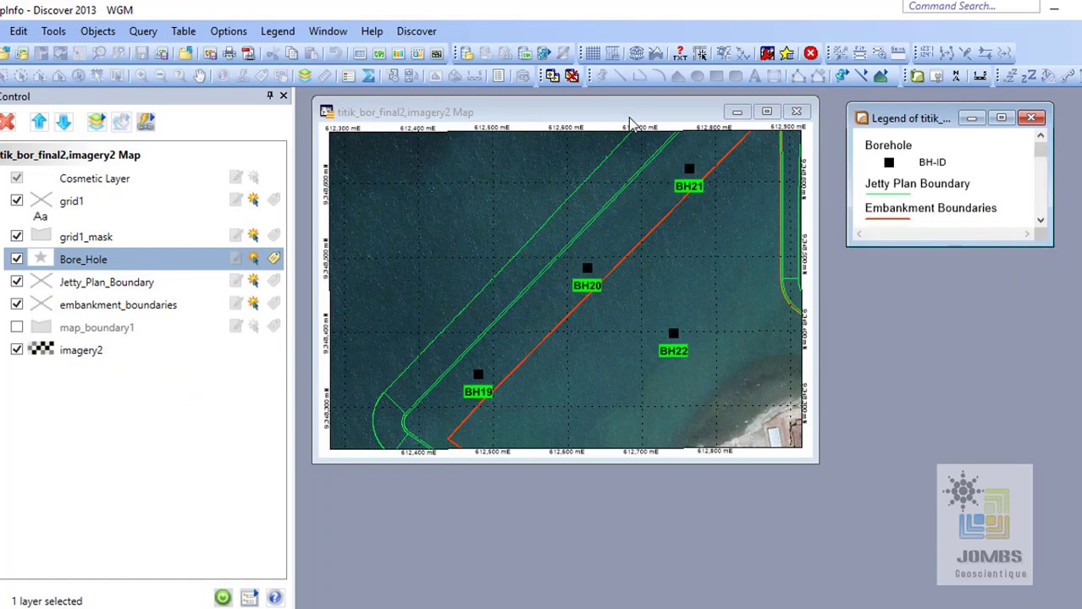
{"action": "left_click_drag", "start_coordinate": [628, 114], "coordinate": [621, 111]}
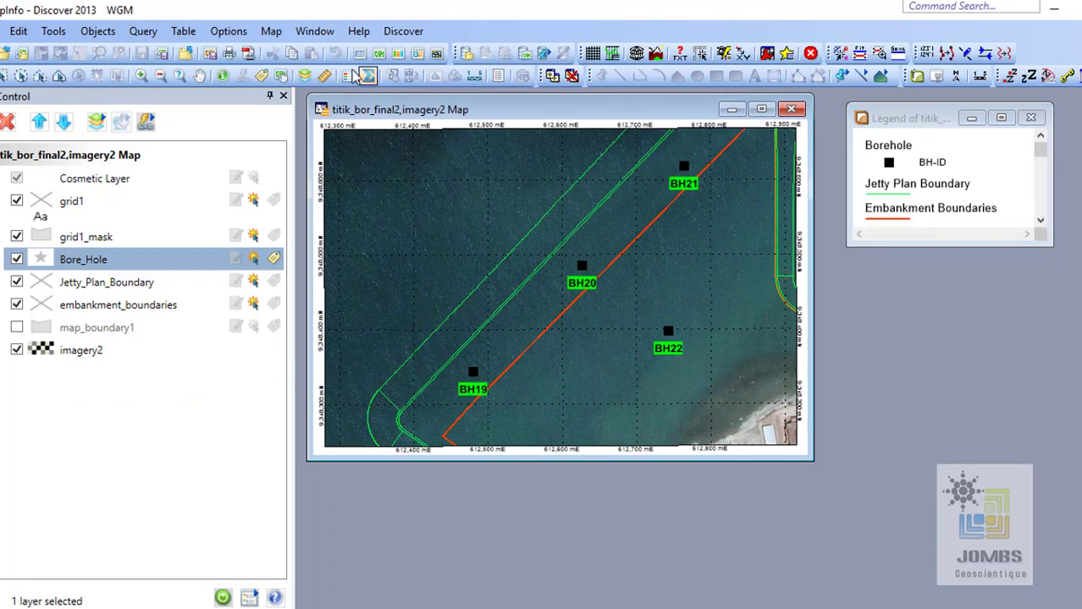
- Create a one-frame layout window for the map, maximize it, and view it at actual size
{"action": "left_click", "coordinate": [314, 31]}
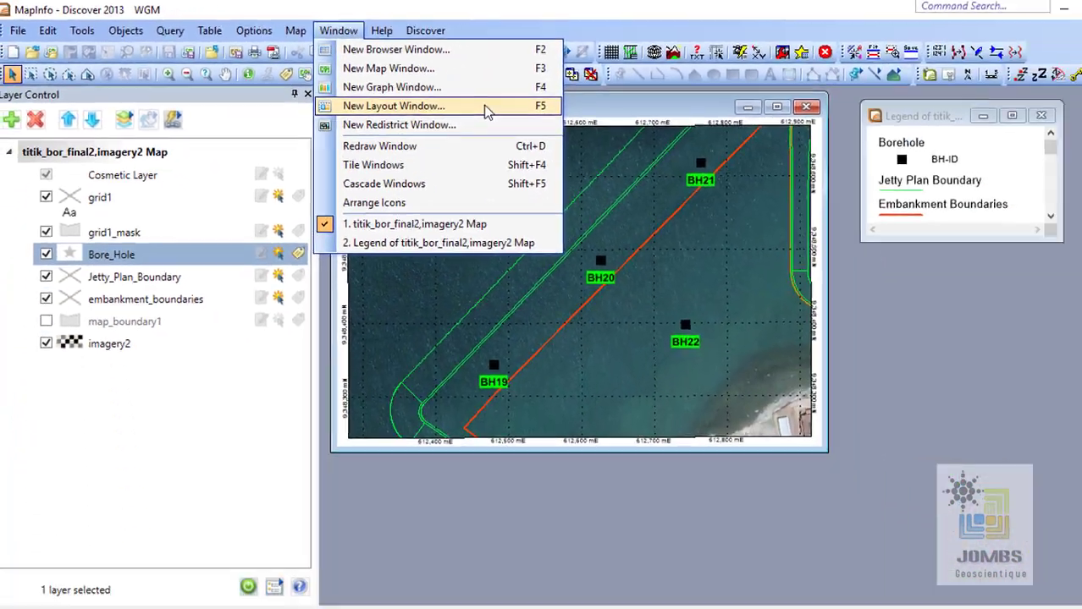
{"action": "left_click", "coordinate": [771, 186]}
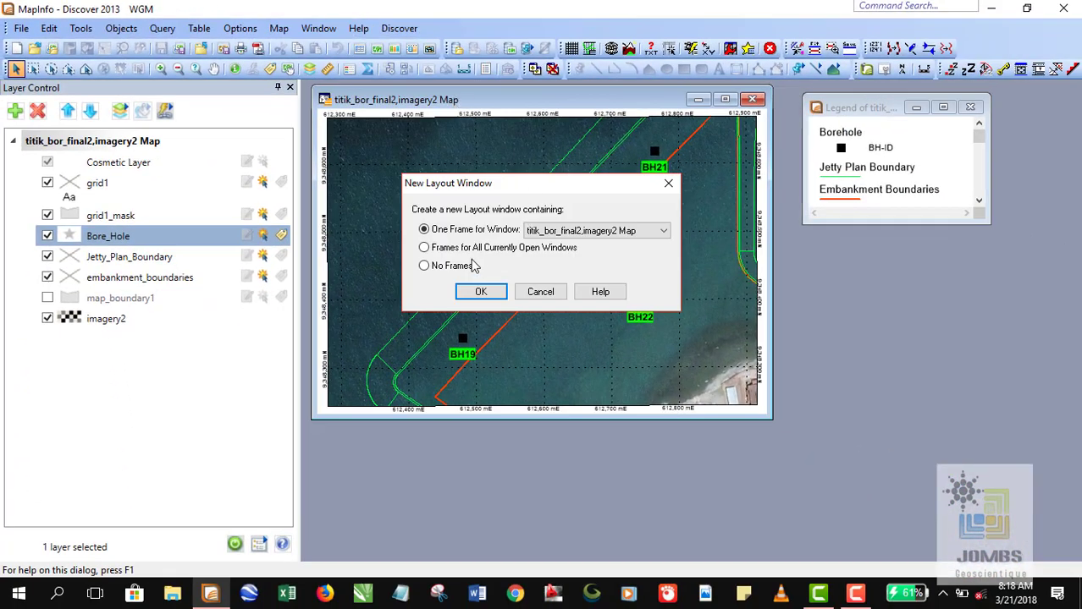
{"action": "left_click", "coordinate": [481, 292]}
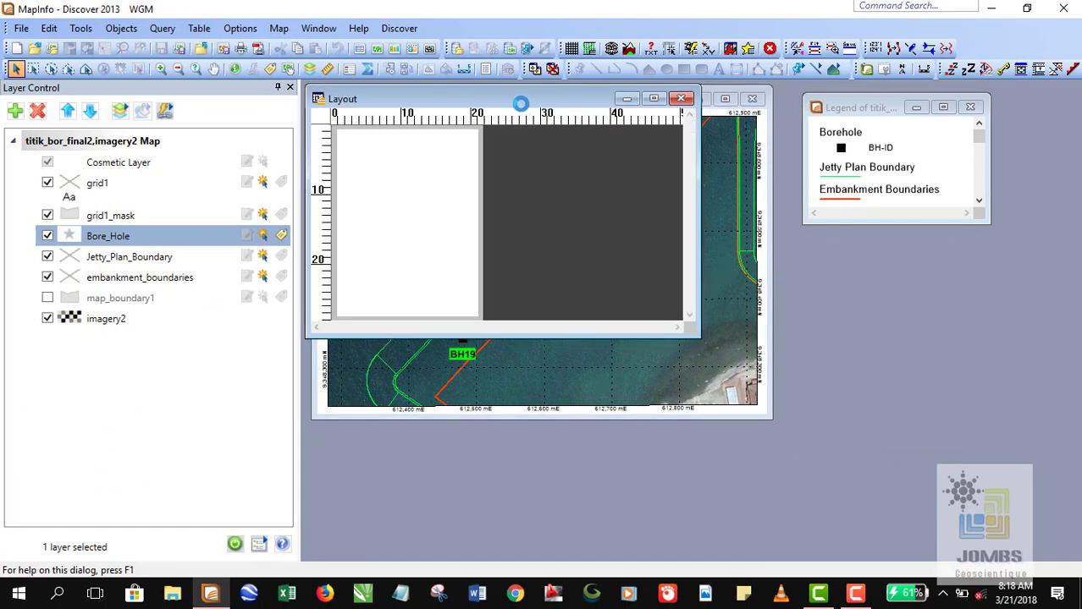
{"action": "left_click", "coordinate": [654, 98]}
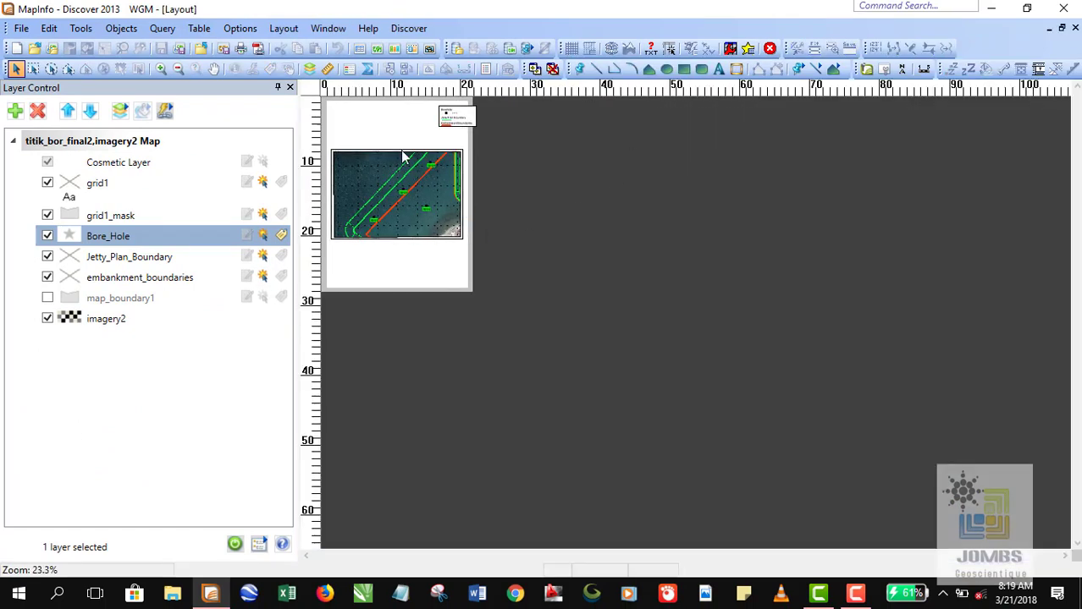
{"action": "right_click", "coordinate": [389, 130]}
{"action": "left_click", "coordinate": [430, 150]}
{"action": "left_click", "coordinate": [213, 69]}
{"action": "left_click_drag", "start_coordinate": [473, 169], "coordinate": [560, 351]}
{"action": "scroll", "coordinate": [587, 245], "scroll_direction": "down", "scroll_amount": 1}
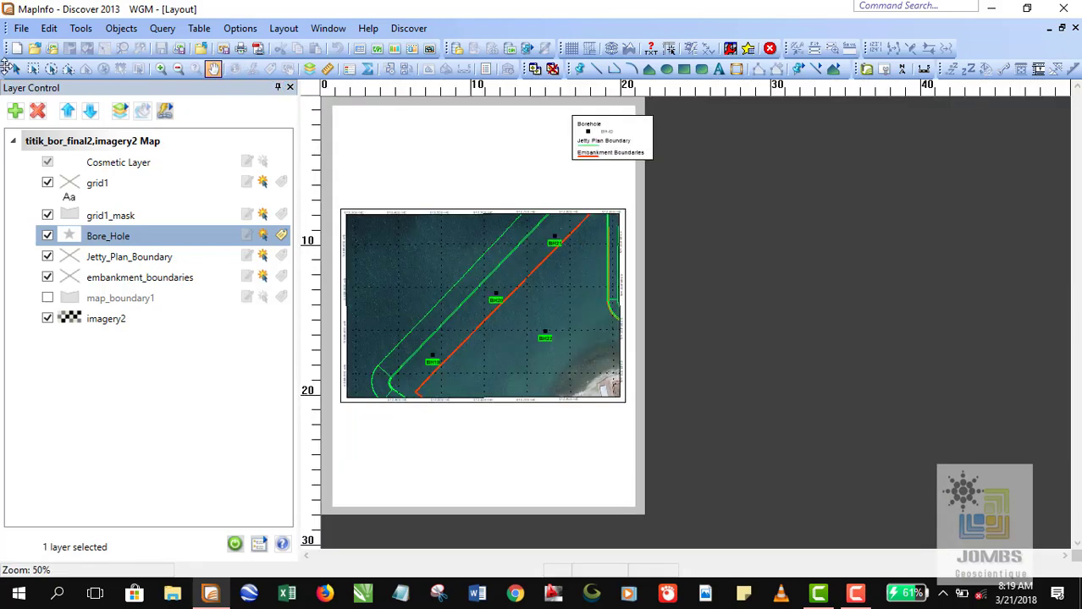
- Move the legend frame down and left on the layout page
{"action": "left_click", "coordinate": [16, 69]}
{"action": "left_click", "coordinate": [598, 146]}
{"action": "left_click_drag", "start_coordinate": [598, 145], "coordinate": [578, 169]}
{"action": "left_click", "coordinate": [461, 170]}
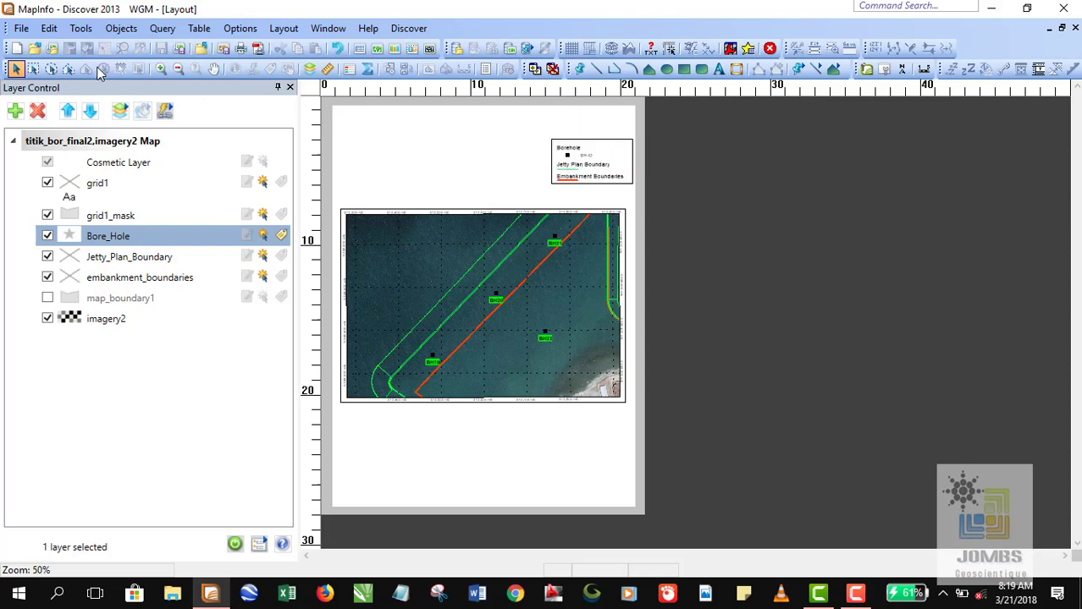
{"action": "left_click", "coordinate": [21, 28]}
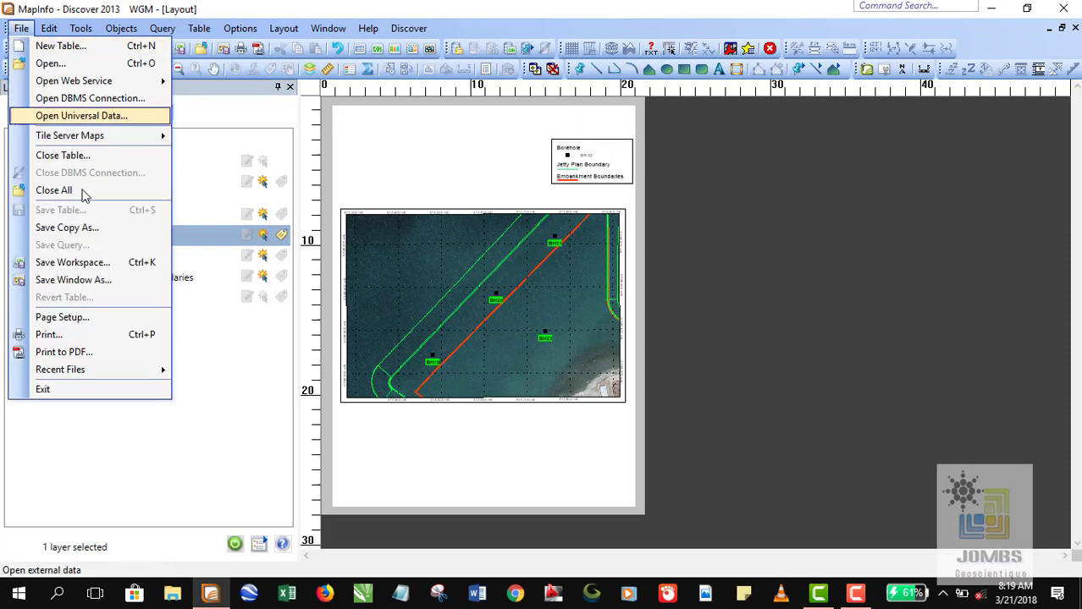
- In Page Setup, choose Landscape orientation and A4 paper size
{"action": "left_click", "coordinate": [111, 324]}
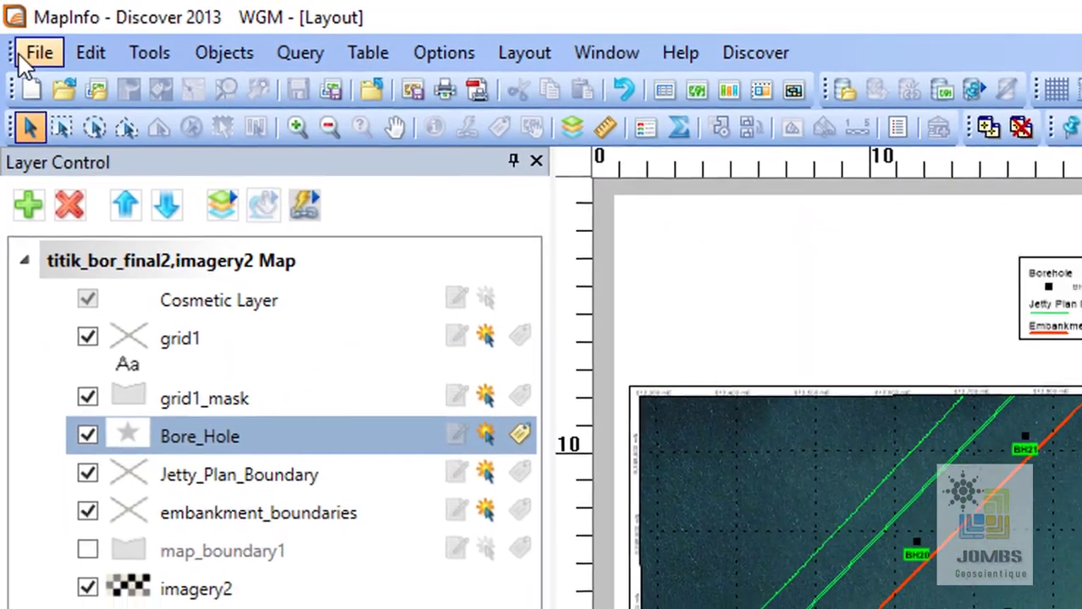
{"action": "left_click", "coordinate": [34, 52]}
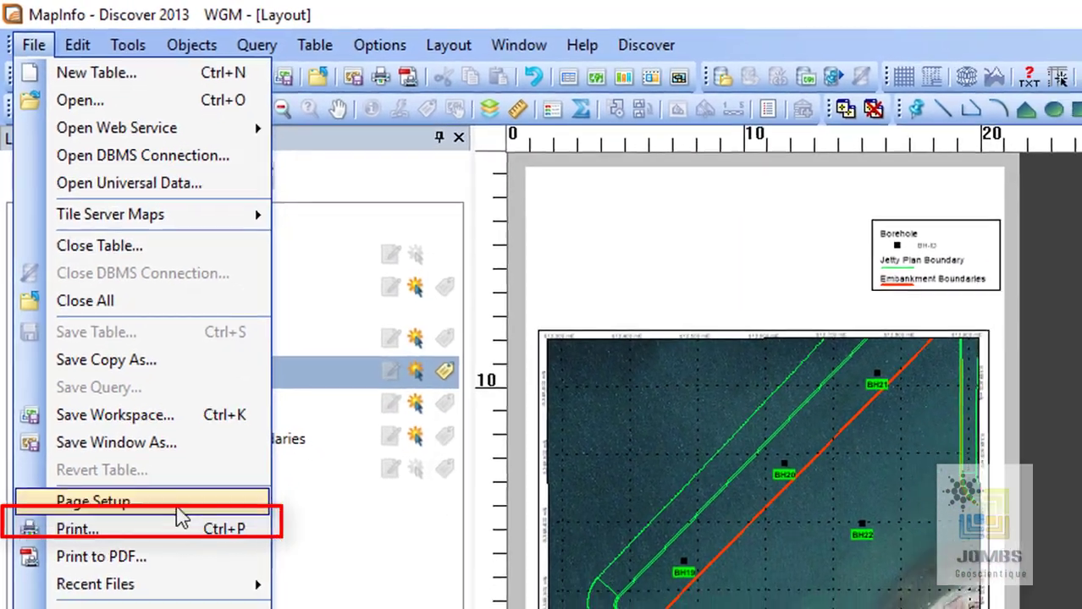
{"action": "left_click", "coordinate": [174, 526]}
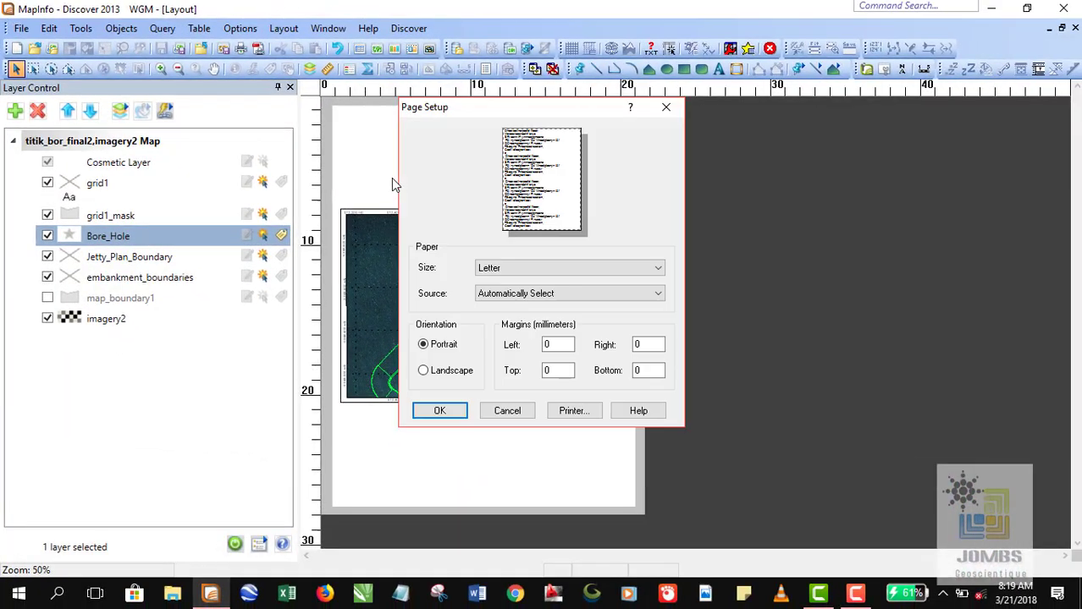
{"action": "left_click", "coordinate": [423, 370]}
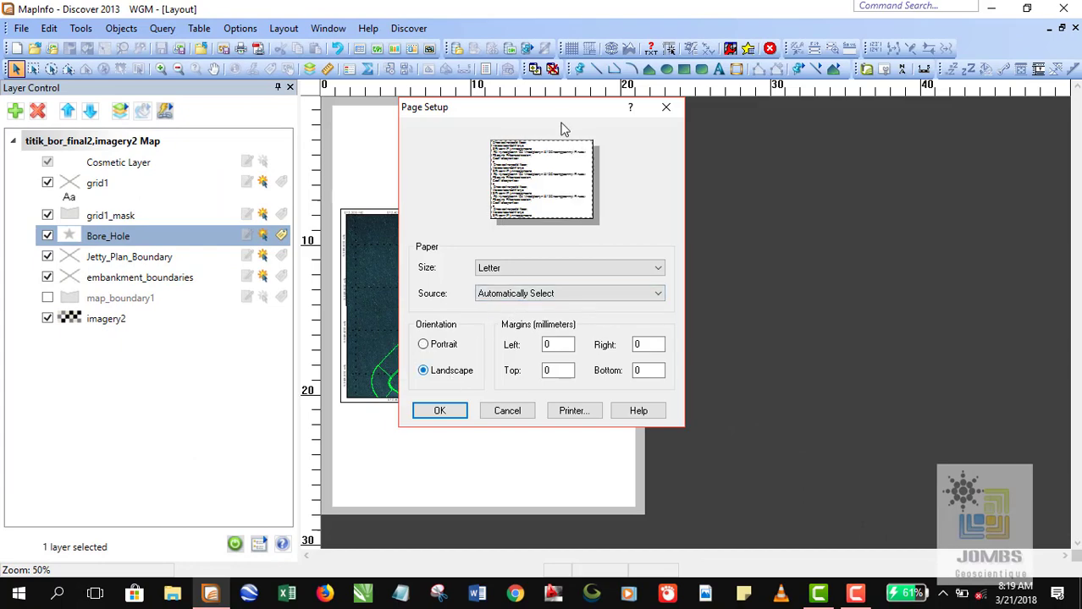
{"action": "left_click_drag", "start_coordinate": [557, 115], "coordinate": [320, 73]}
{"action": "left_click", "coordinate": [334, 233]}
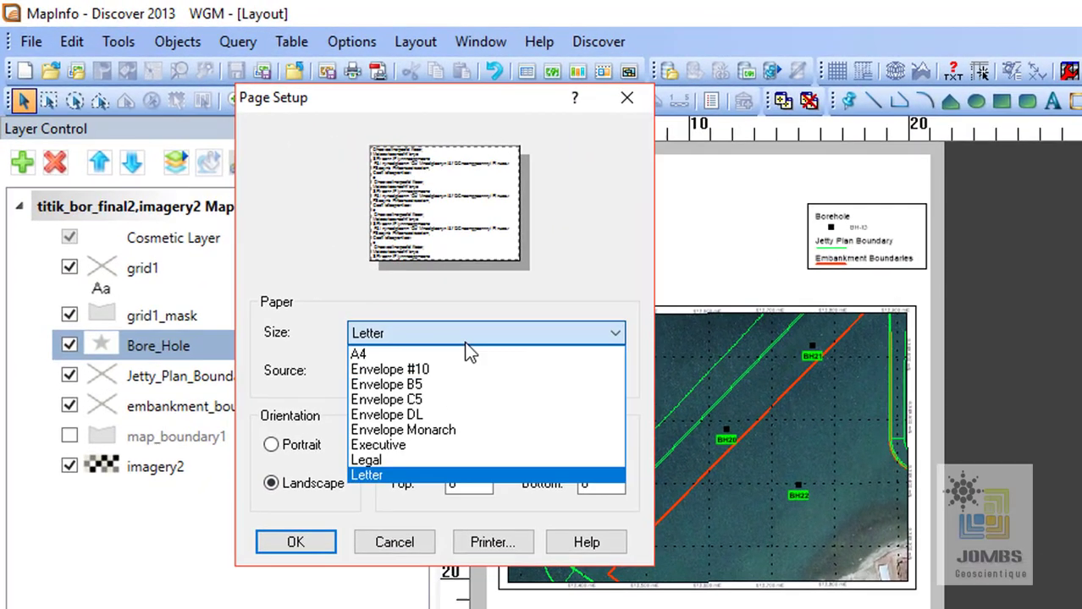
{"action": "left_click", "coordinate": [467, 355]}
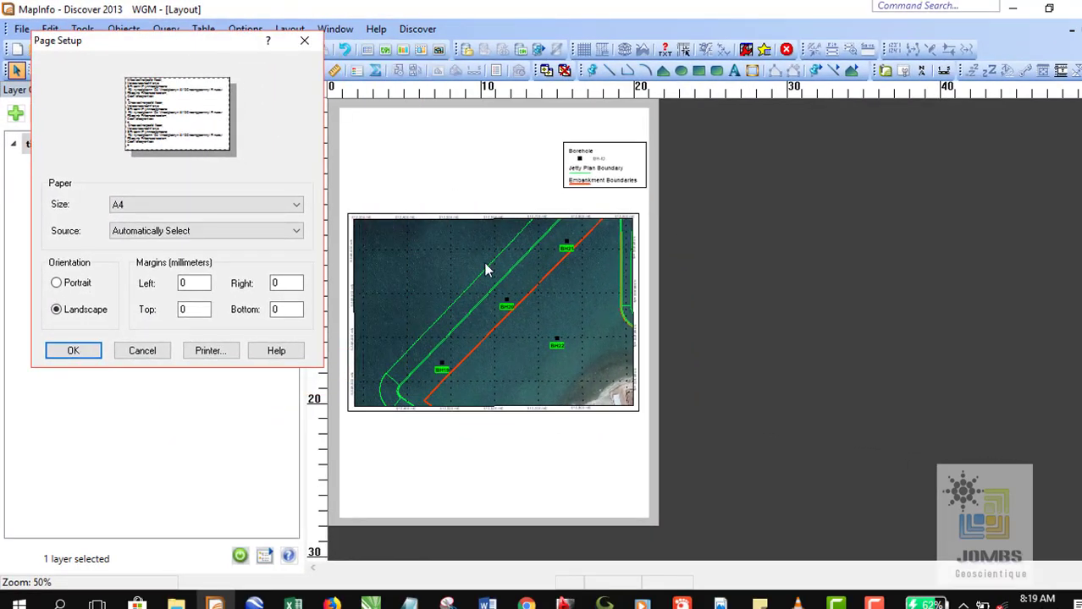
{"action": "left_click_drag", "start_coordinate": [142, 39], "coordinate": [151, 21]}
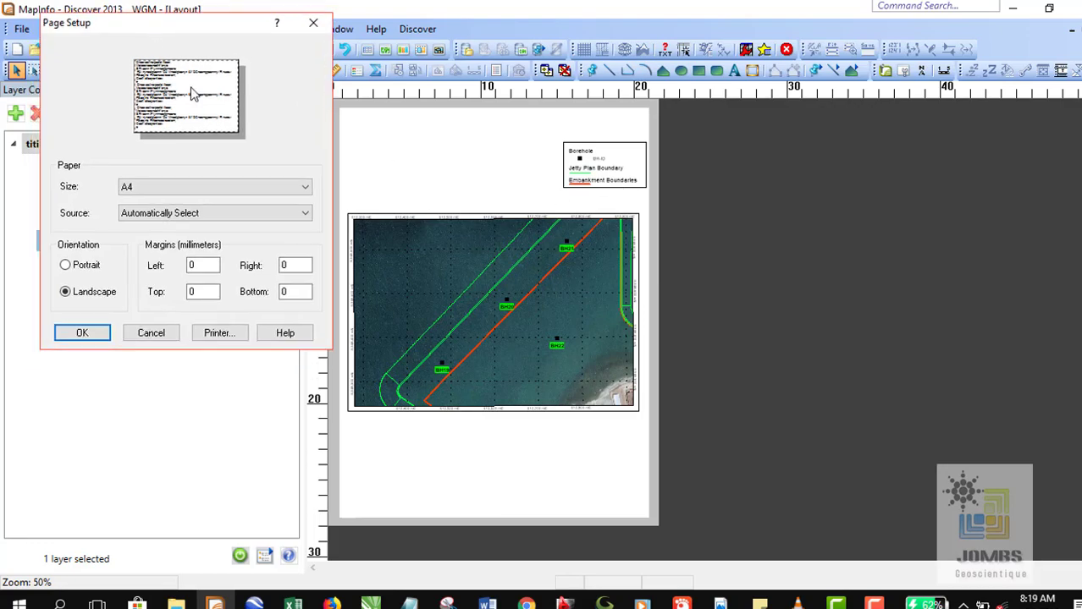
- Apply the page setup, move the map frame up-right, and place the legend over its right edge
{"action": "left_click", "coordinate": [82, 331]}
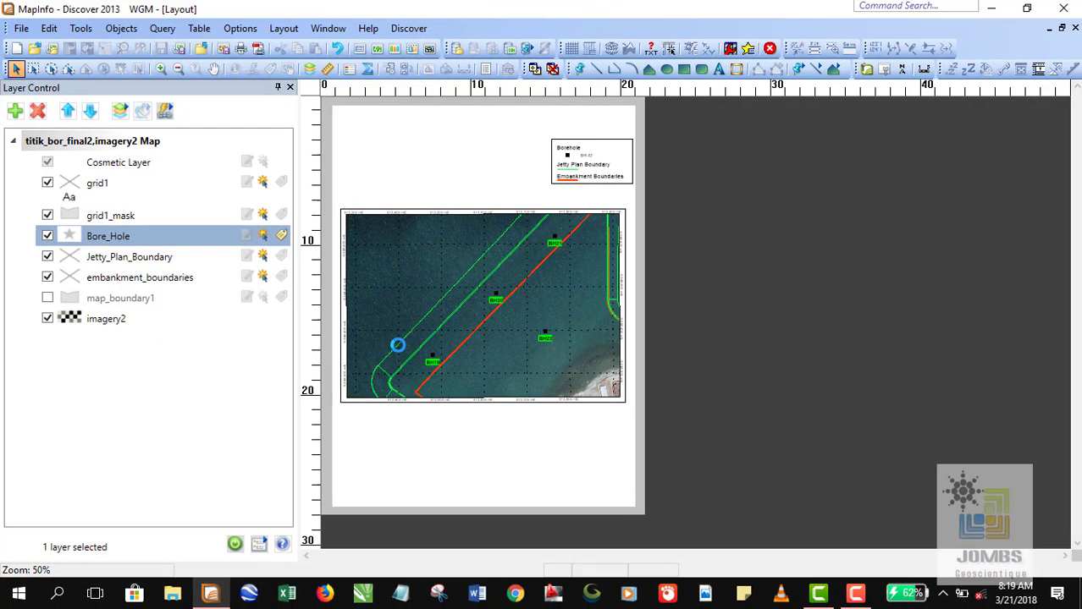
{"action": "left_click", "coordinate": [477, 342]}
{"action": "left_click_drag", "start_coordinate": [488, 308], "coordinate": [507, 272]}
{"action": "left_click_drag", "start_coordinate": [596, 155], "coordinate": [692, 213]}
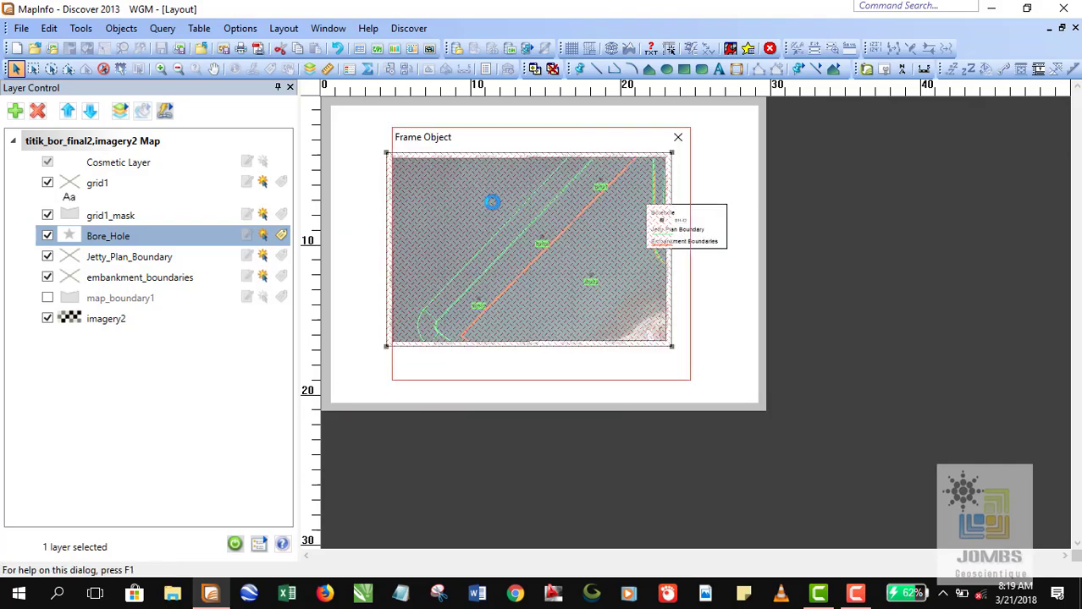
- Set the map frame to resize to a scale of 1 cm = 2500 cm
{"action": "double_click", "coordinate": [492, 204]}
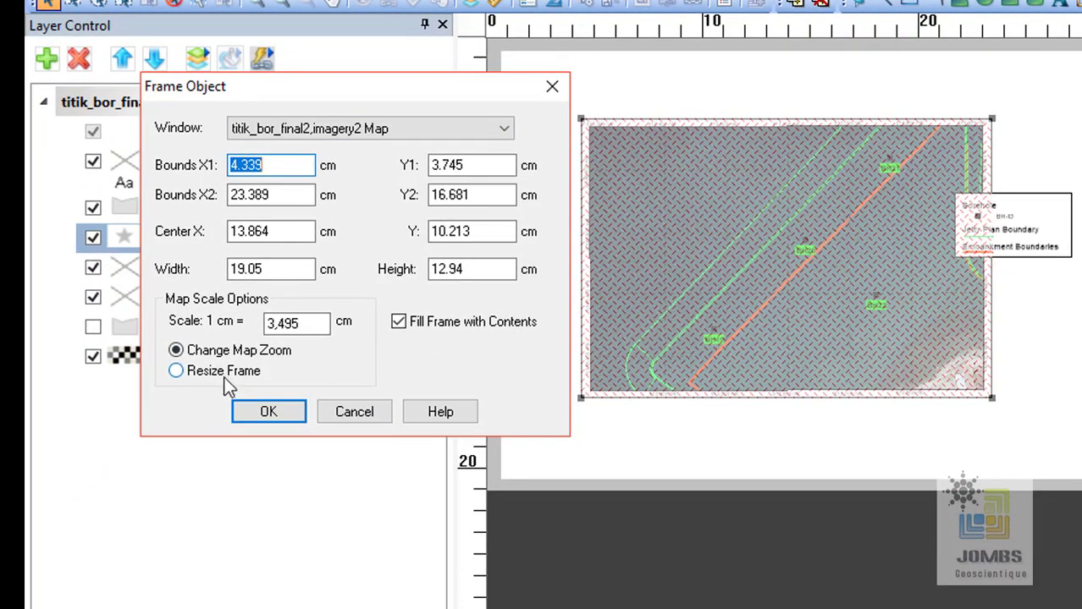
{"action": "left_click", "coordinate": [222, 378]}
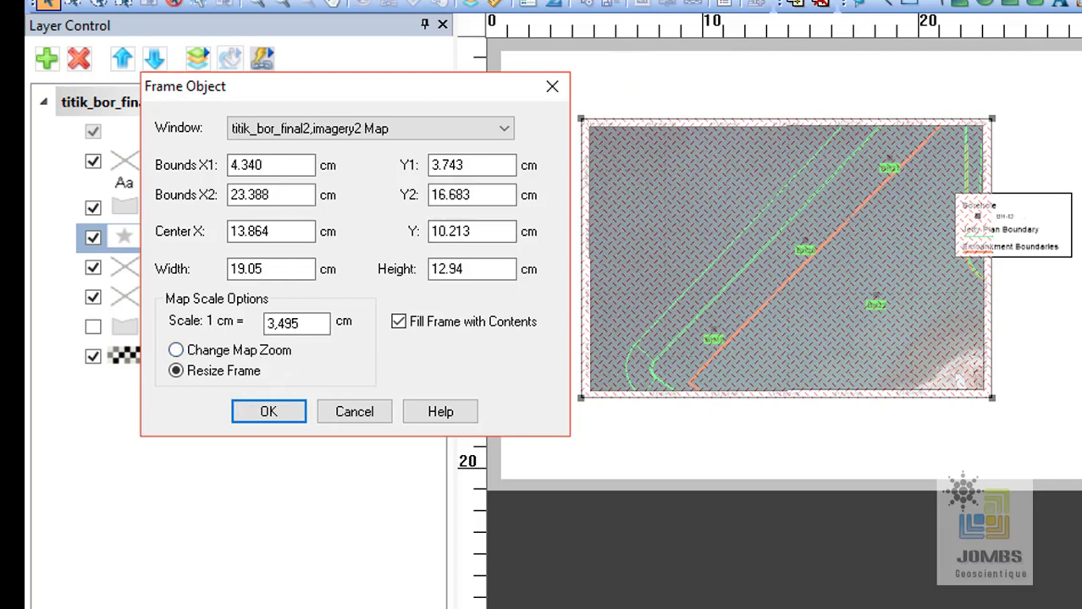
{"action": "left_click_drag", "start_coordinate": [385, 90], "coordinate": [342, 79]}
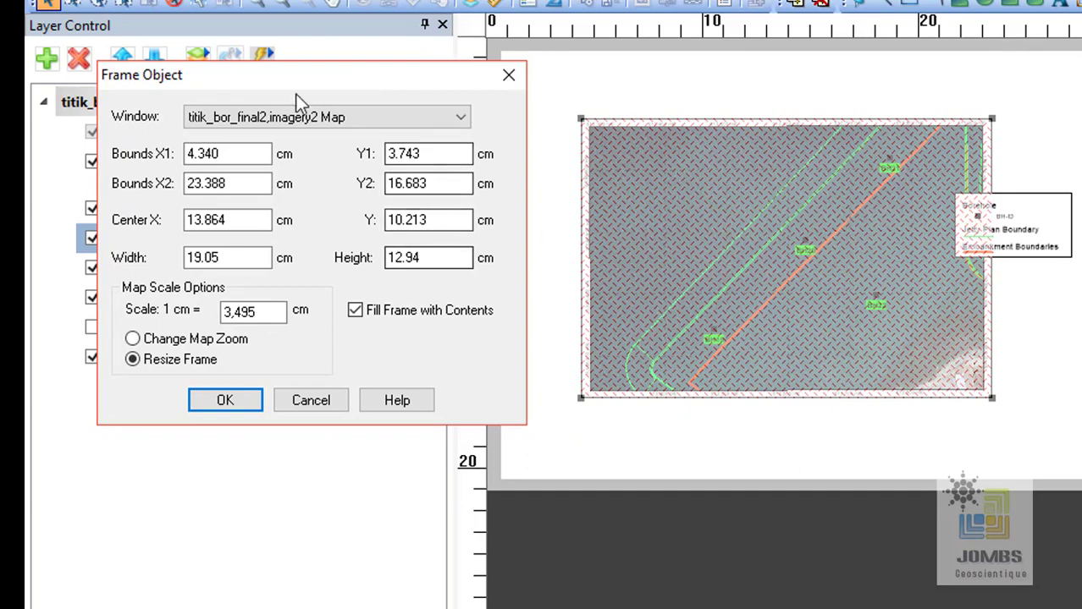
{"action": "left_click_drag", "start_coordinate": [306, 75], "coordinate": [315, 53]}
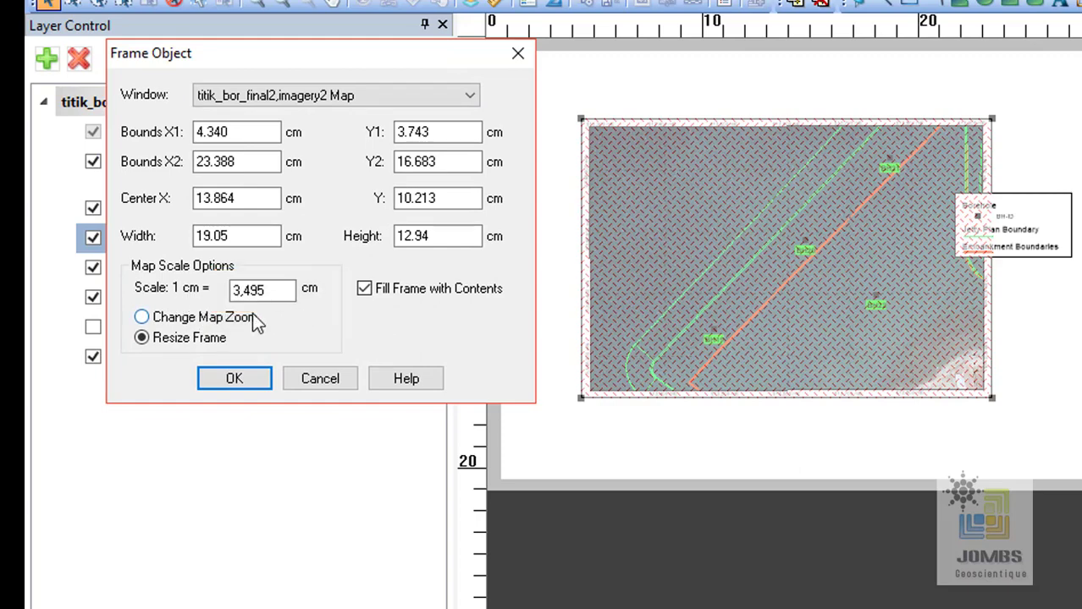
{"action": "left_click_drag", "start_coordinate": [294, 289], "coordinate": [143, 313]}
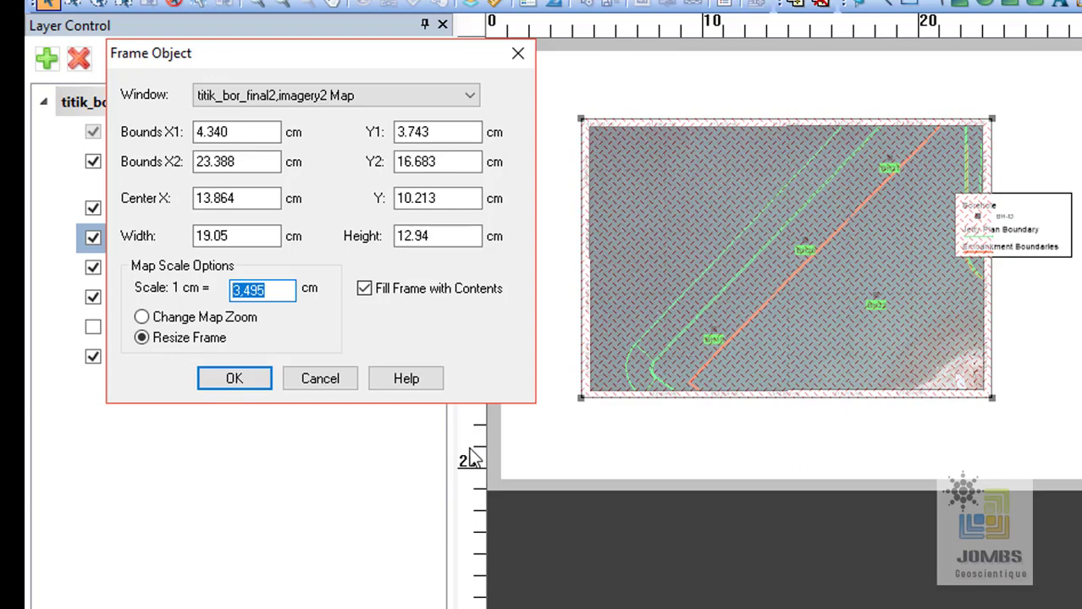
{"action": "type", "text": "2500"}
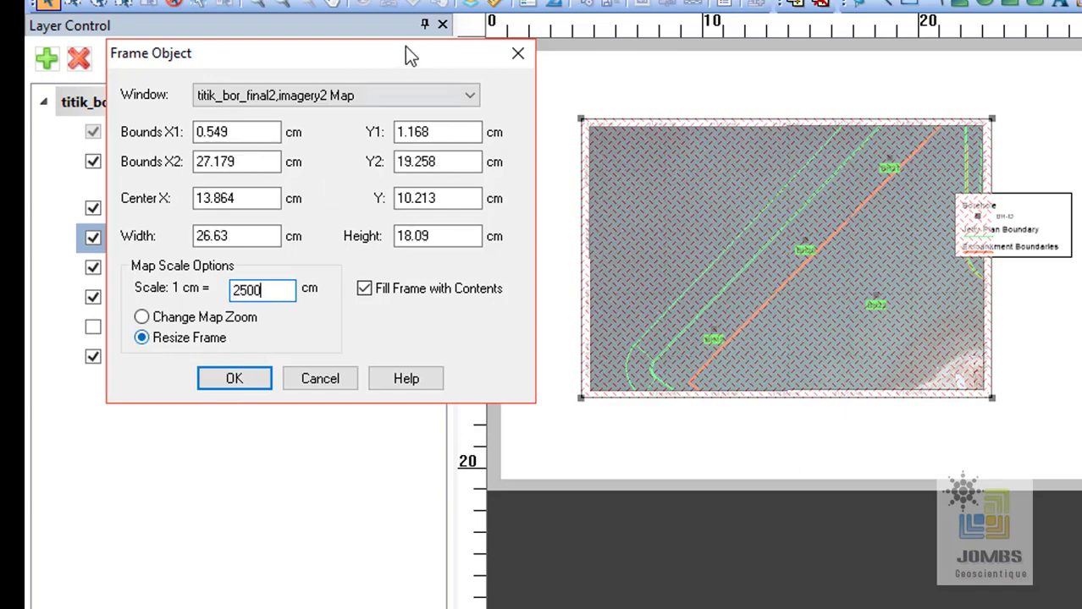
{"action": "left_click_drag", "start_coordinate": [410, 53], "coordinate": [395, 0]}
{"action": "left_click", "coordinate": [222, 329]}
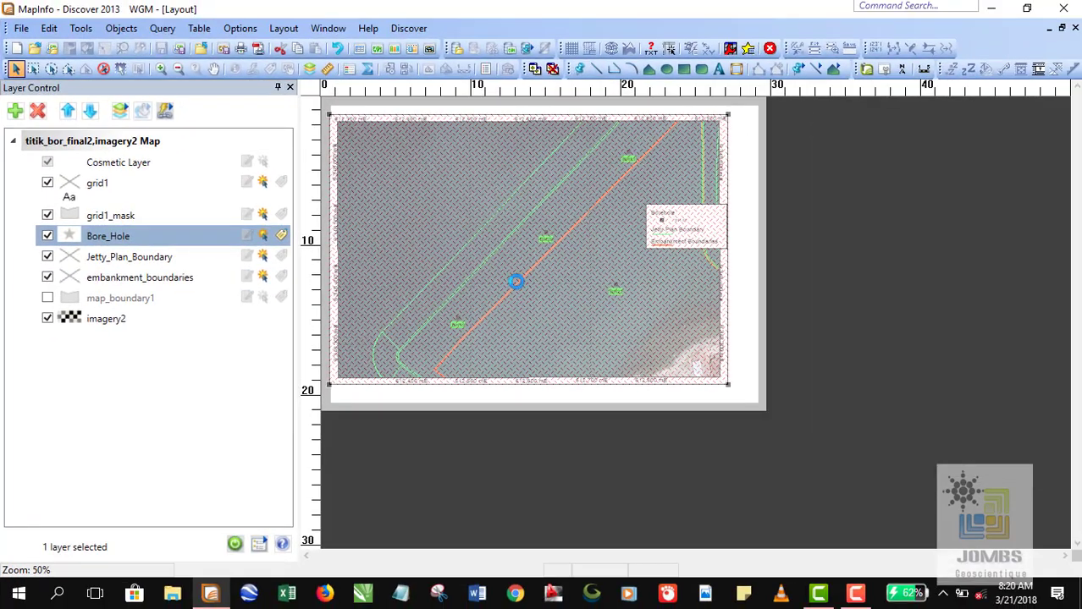
{"action": "left_click", "coordinate": [684, 227]}
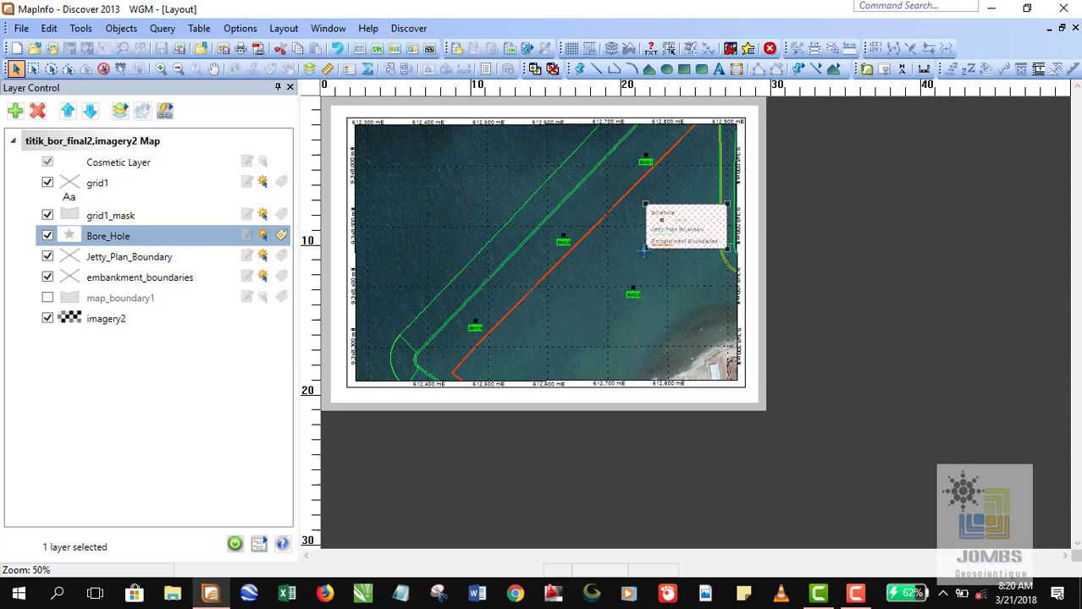
{"action": "left_click_drag", "start_coordinate": [670, 222], "coordinate": [658, 225]}
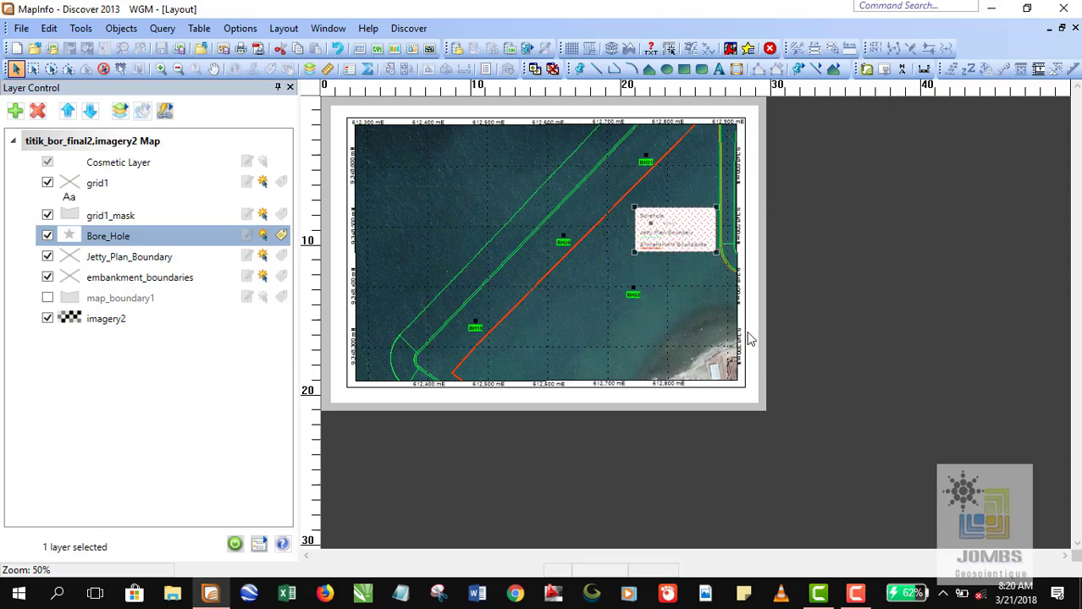
{"action": "right_click", "coordinate": [707, 182]}
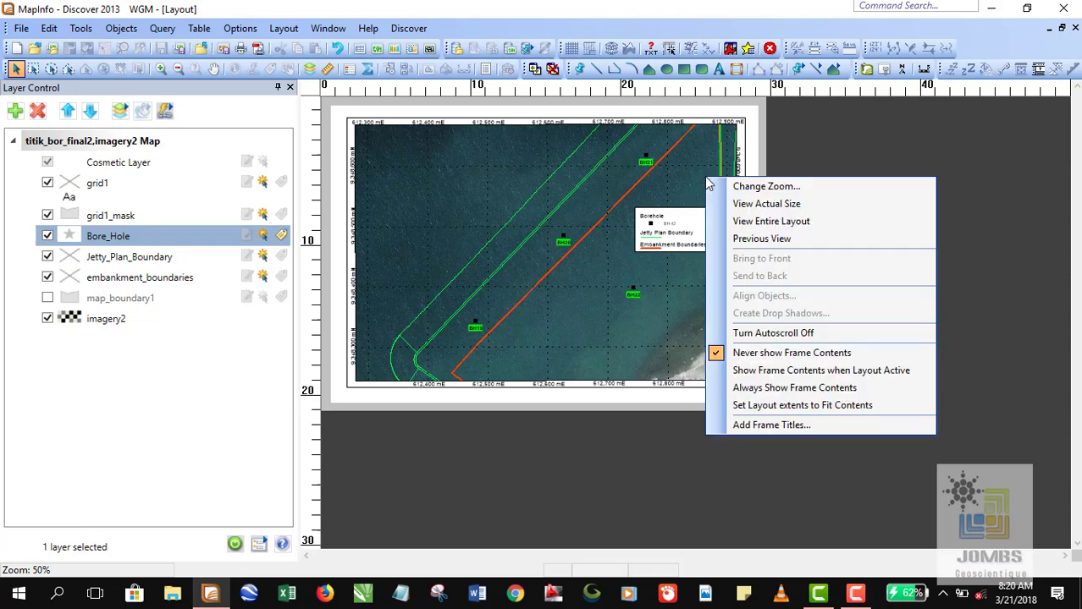
{"action": "right_click", "coordinate": [684, 179]}
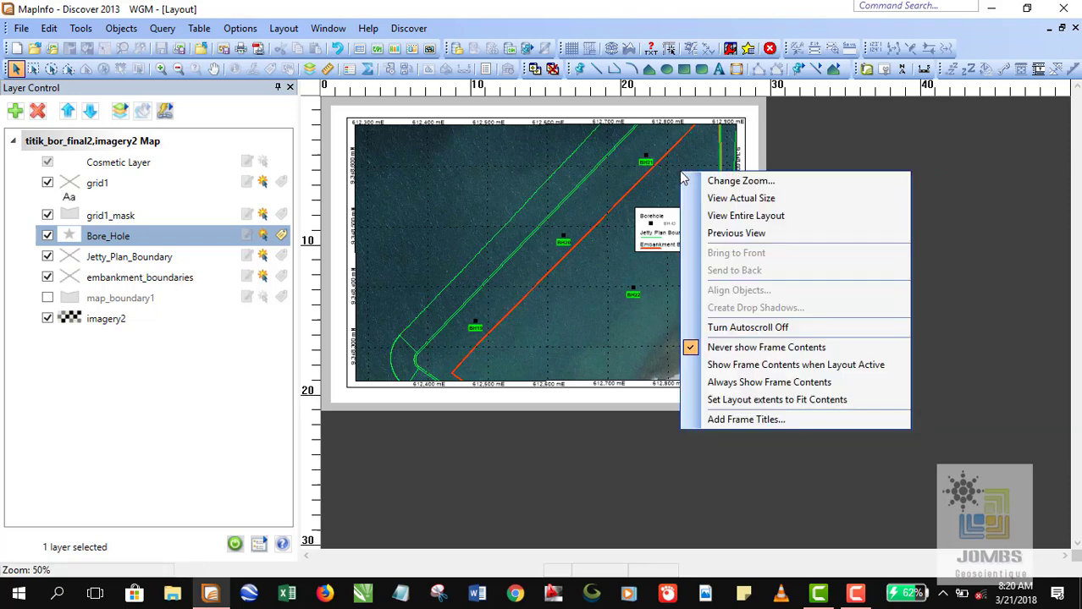
{"action": "left_click", "coordinate": [854, 201]}
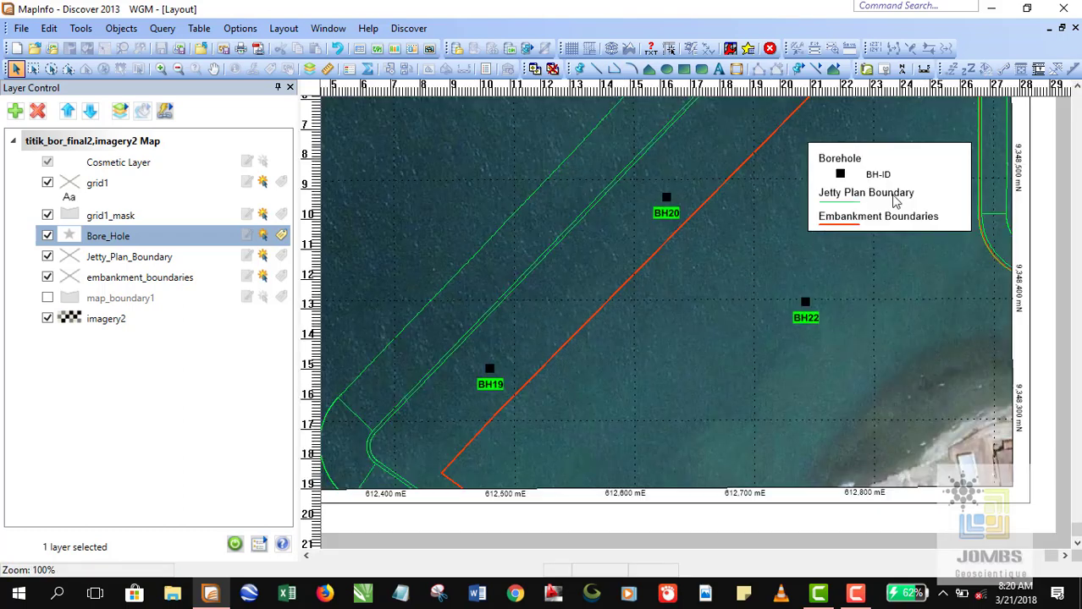
{"action": "left_click", "coordinate": [213, 69]}
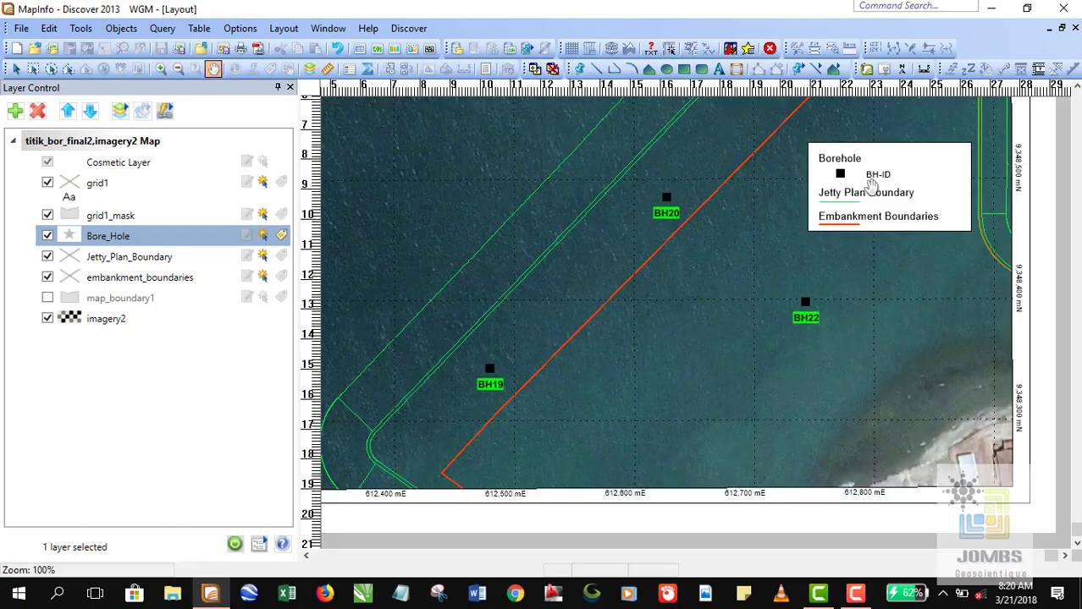
{"action": "left_click_drag", "start_coordinate": [781, 232], "coordinate": [778, 261]}
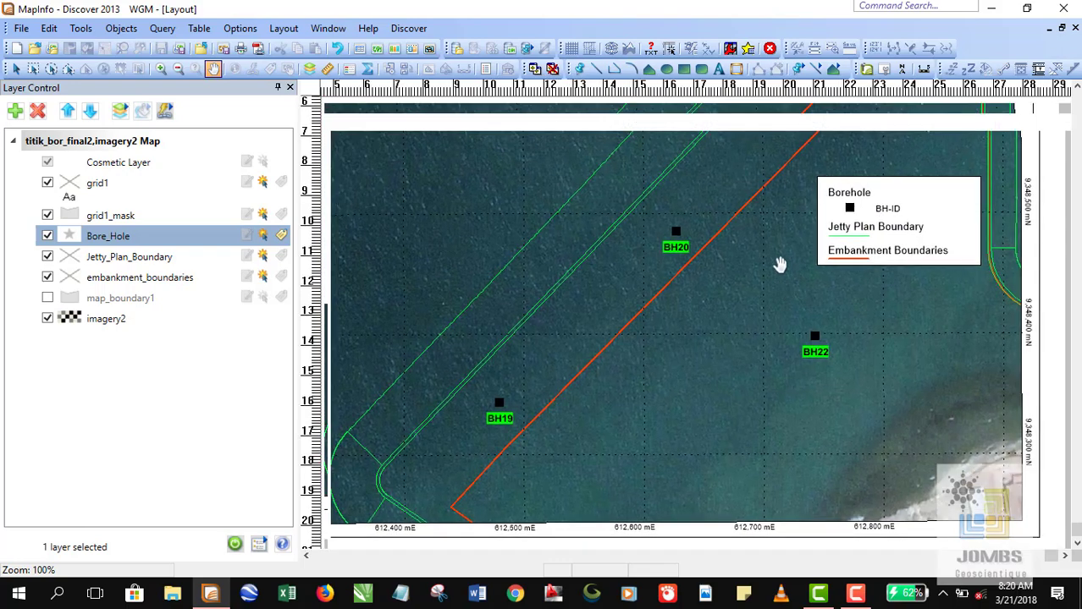
{"action": "left_click_drag", "start_coordinate": [779, 193], "coordinate": [804, 239]}
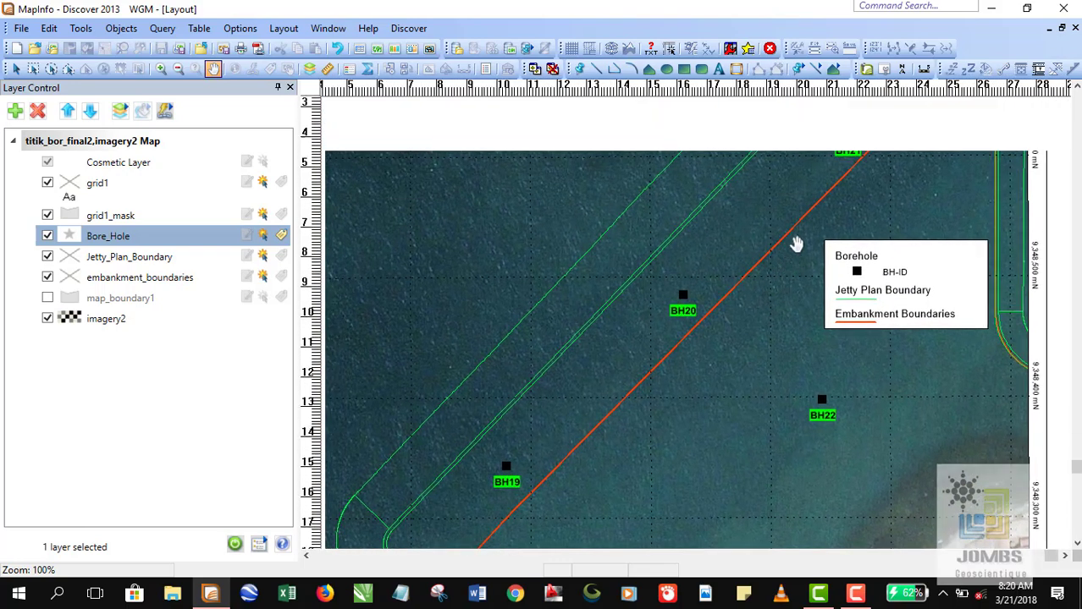
{"action": "left_click_drag", "start_coordinate": [699, 254], "coordinate": [708, 295]}
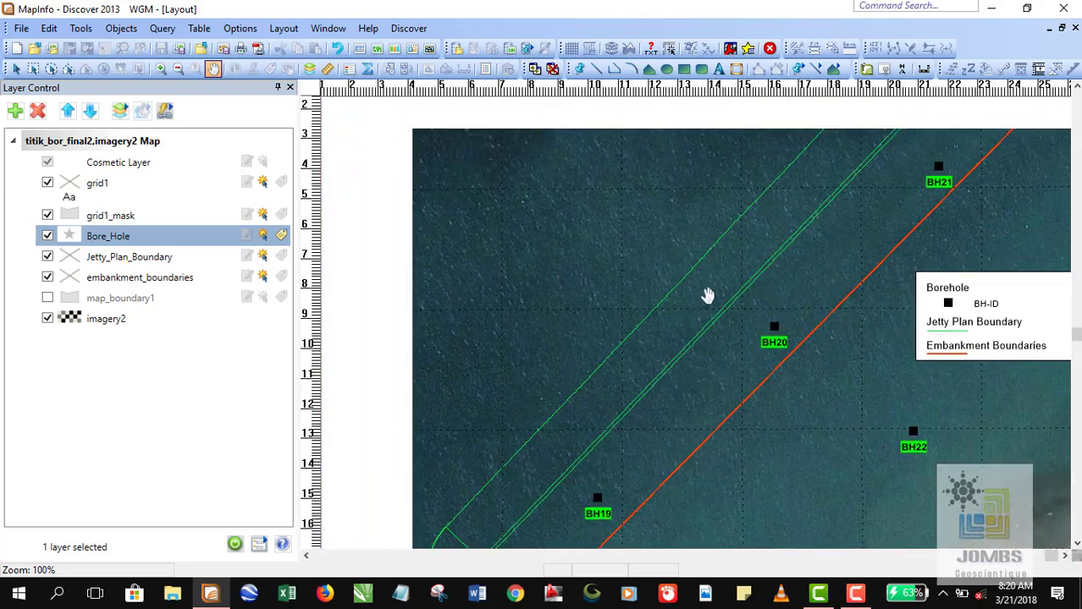
{"action": "left_click_drag", "start_coordinate": [780, 245], "coordinate": [773, 256]}
{"action": "left_click_drag", "start_coordinate": [776, 295], "coordinate": [813, 280]}
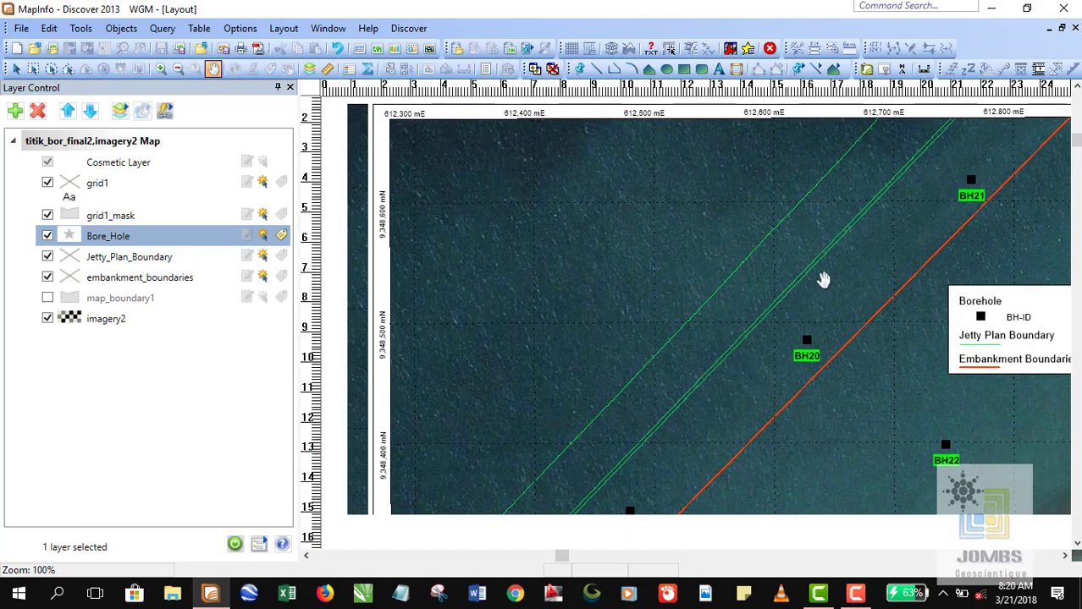
{"action": "left_click_drag", "start_coordinate": [812, 229], "coordinate": [671, 173]}
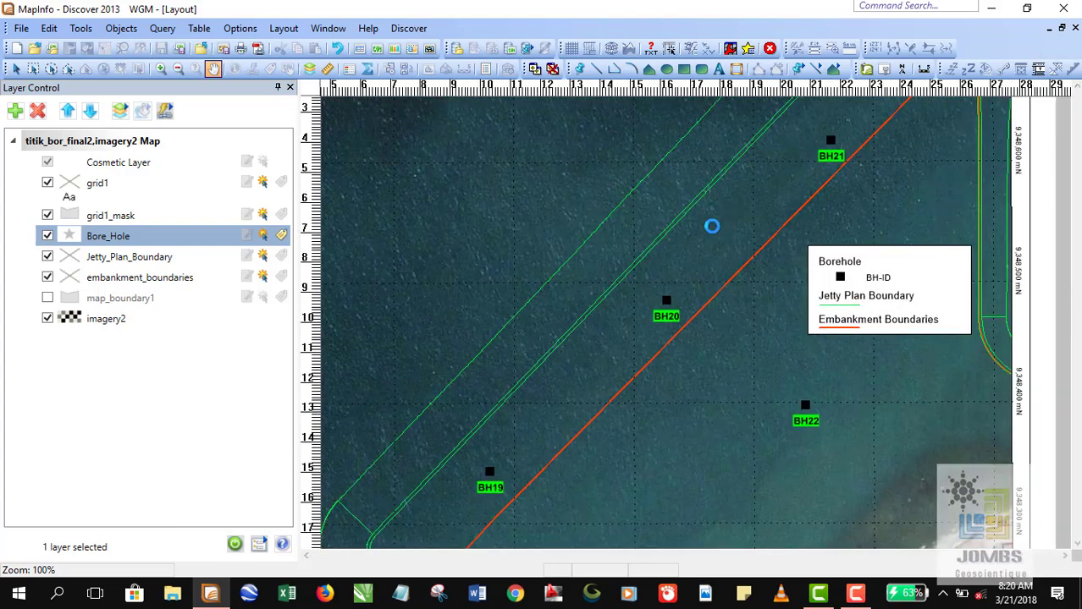
{"action": "scroll", "coordinate": [711, 226], "scroll_direction": "down", "scroll_amount": 1}
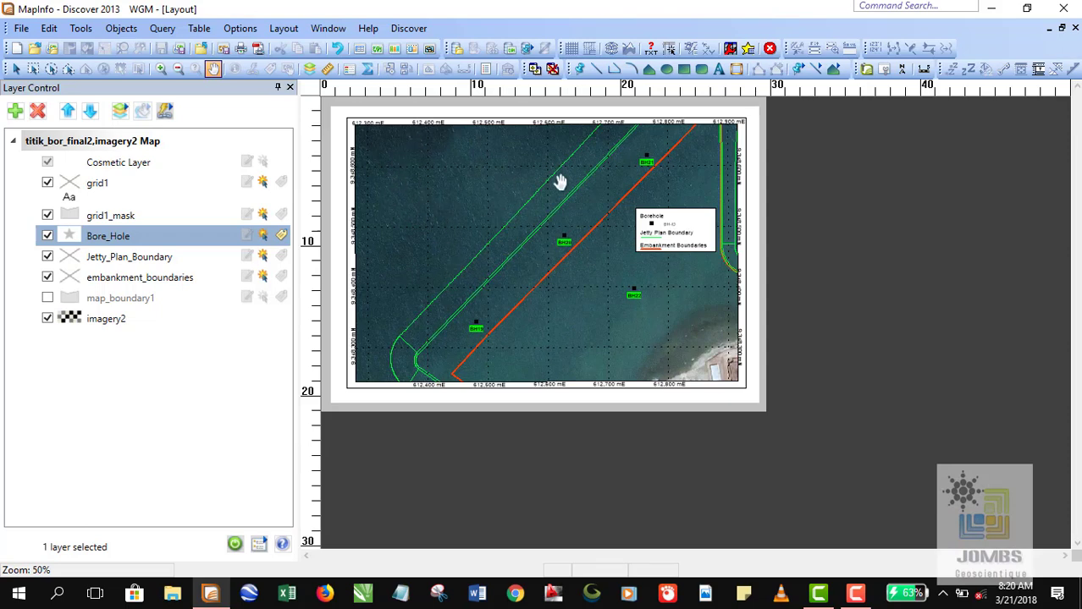
- Restore the layout window and draw a 100-meter scale bar on the bore hole map
{"action": "left_click", "coordinate": [1061, 28]}
{"action": "left_click_drag", "start_coordinate": [551, 98], "coordinate": [914, 199]}
{"action": "left_click", "coordinate": [507, 108]}
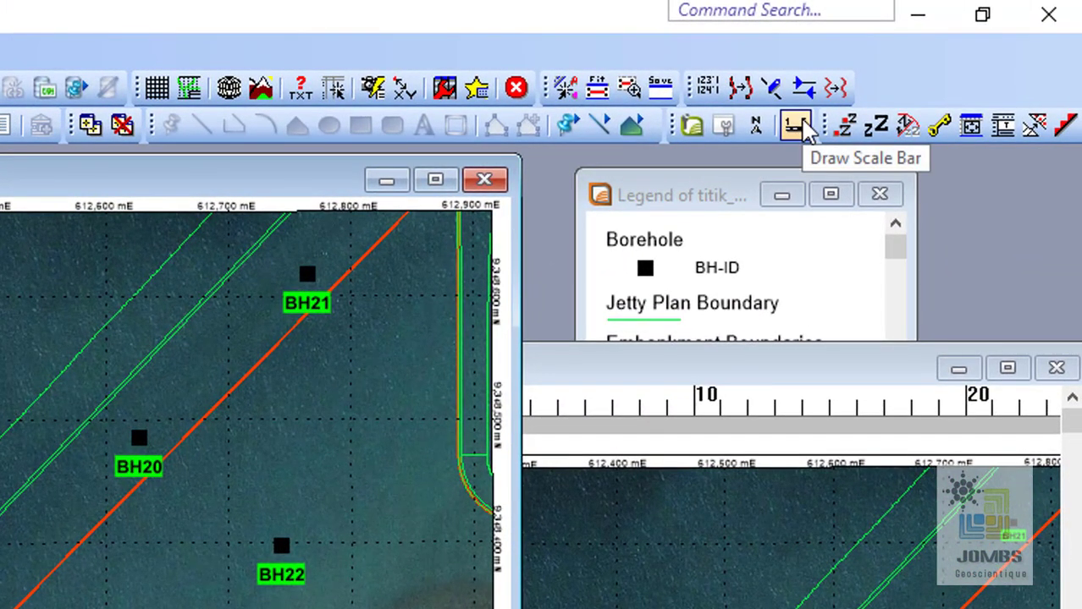
{"action": "left_click", "coordinate": [796, 126]}
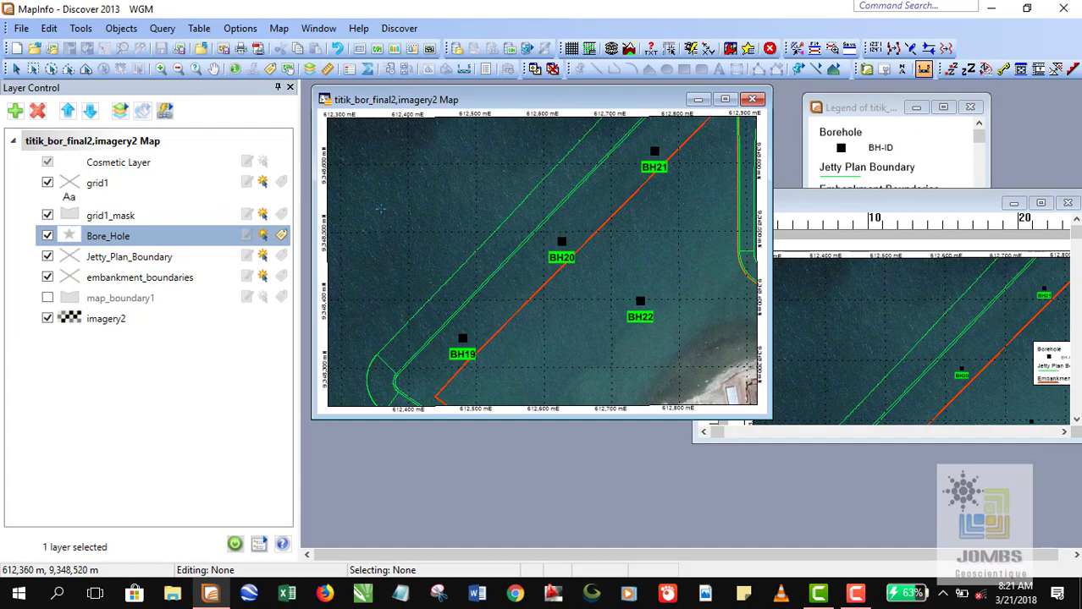
{"action": "left_click", "coordinate": [380, 208]}
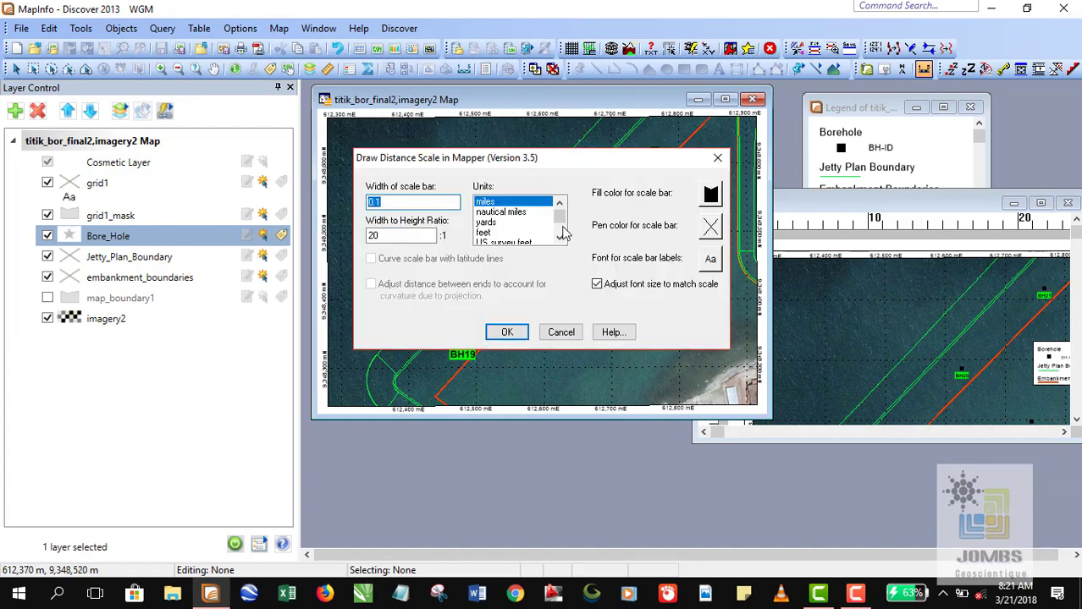
{"action": "scroll", "coordinate": [563, 224], "scroll_direction": "down", "scroll_amount": 3}
{"action": "type", "text": "100"}
{"action": "left_click", "coordinate": [508, 202]}
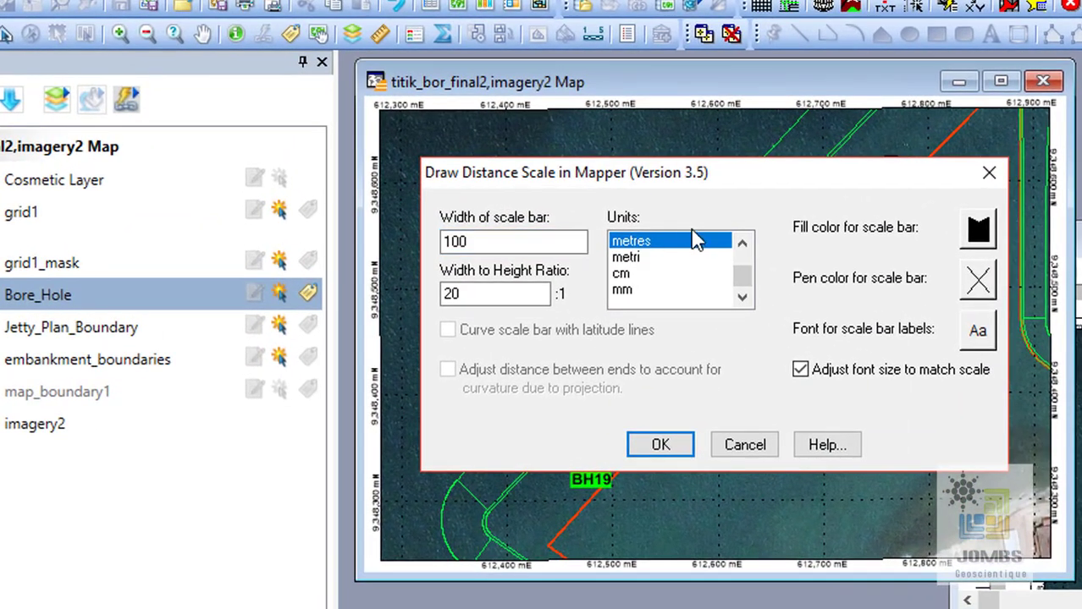
{"action": "scroll", "coordinate": [685, 254], "scroll_direction": "up", "scroll_amount": 2}
{"action": "left_click", "coordinate": [644, 273]}
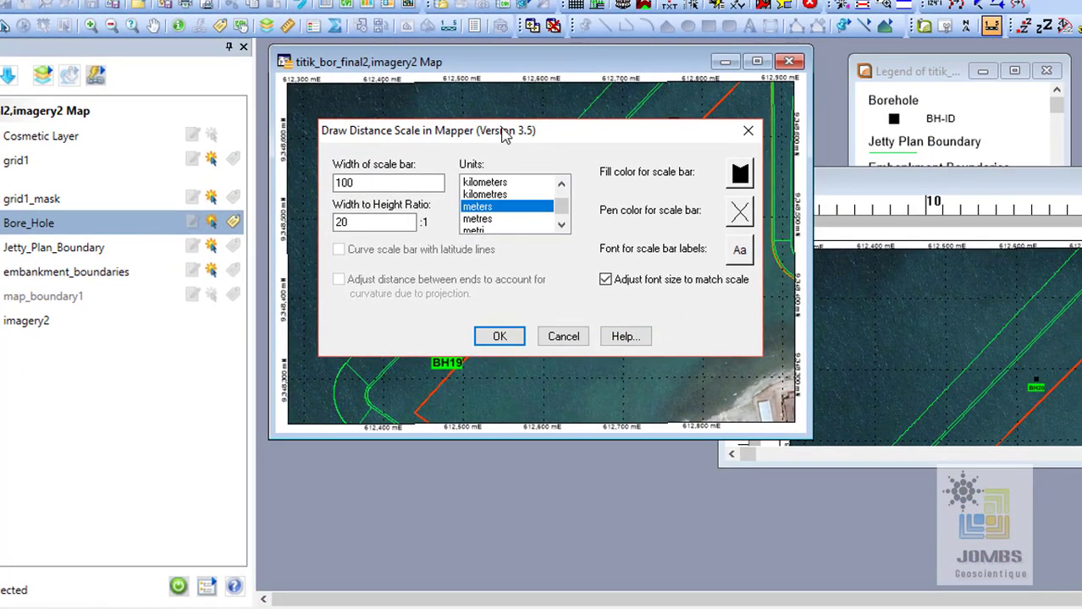
{"action": "left_click_drag", "start_coordinate": [681, 164], "coordinate": [931, 103]}
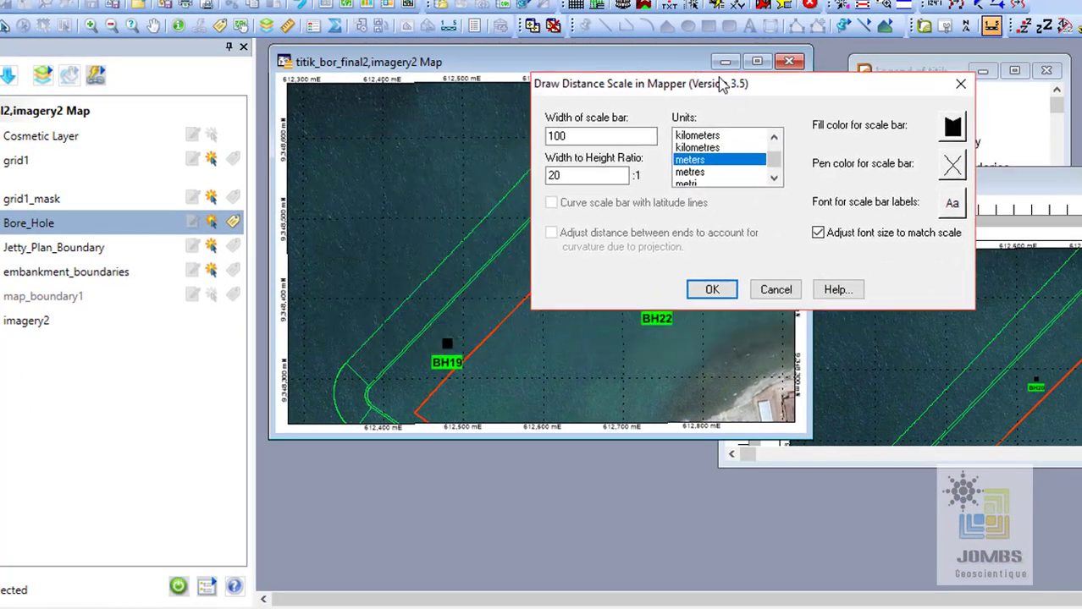
{"action": "left_click", "coordinate": [713, 286]}
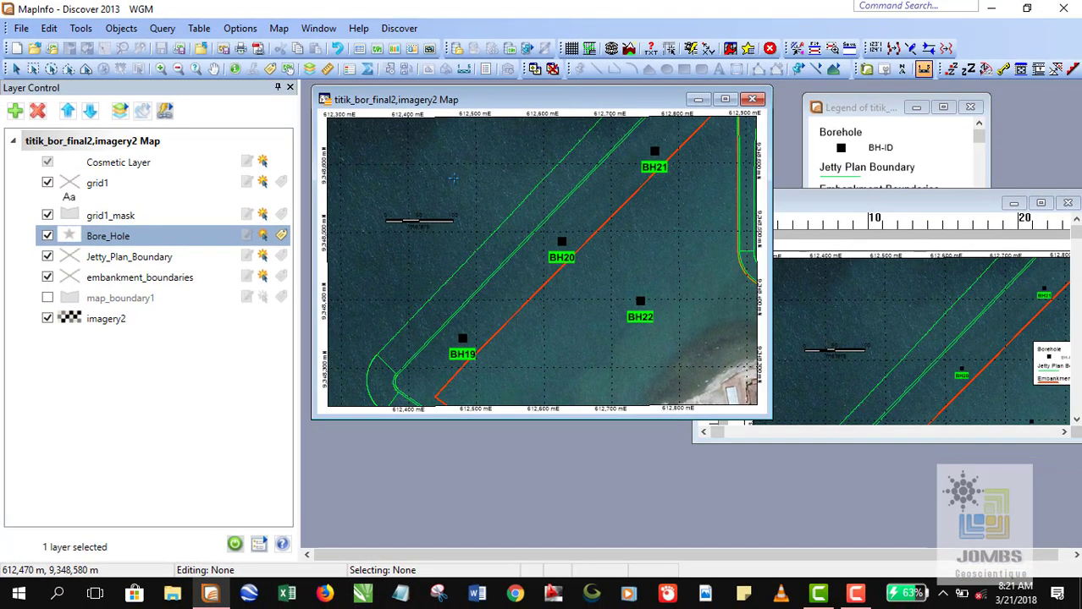
- Draw a second, 200-meter scale bar and marquee-select the small first bar
{"action": "left_click", "coordinate": [436, 157]}
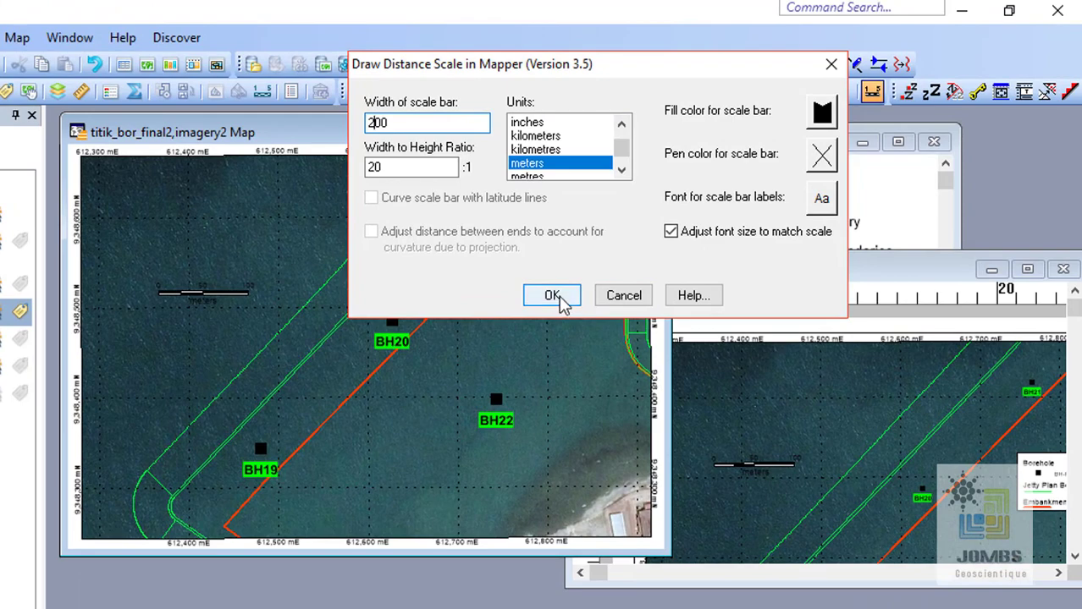
{"action": "left_click", "coordinate": [558, 295]}
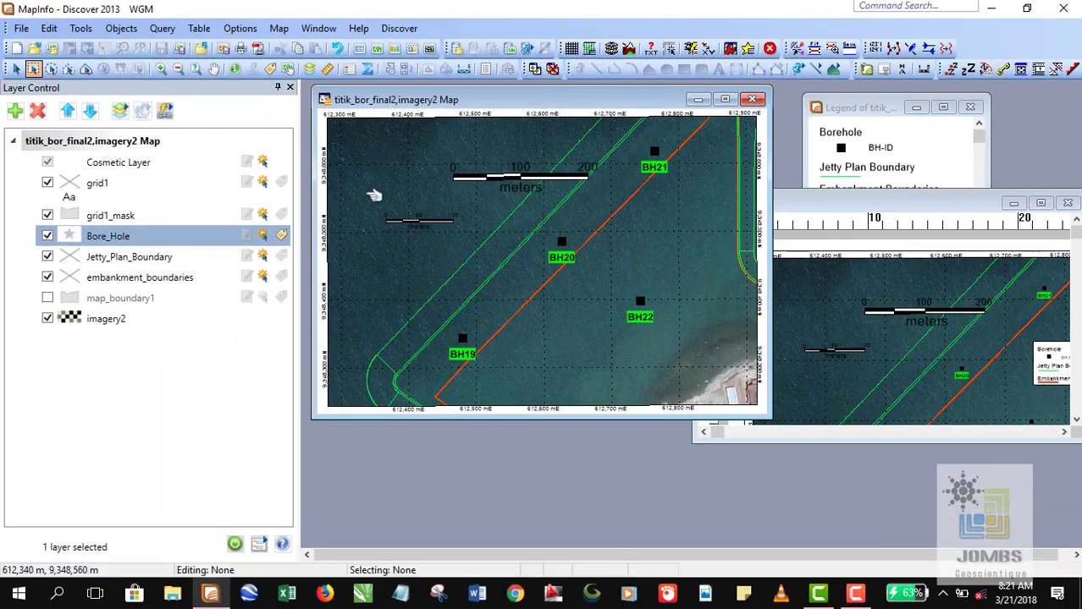
{"action": "left_click_drag", "start_coordinate": [348, 198], "coordinate": [464, 260]}
{"action": "right_click", "coordinate": [485, 210]}
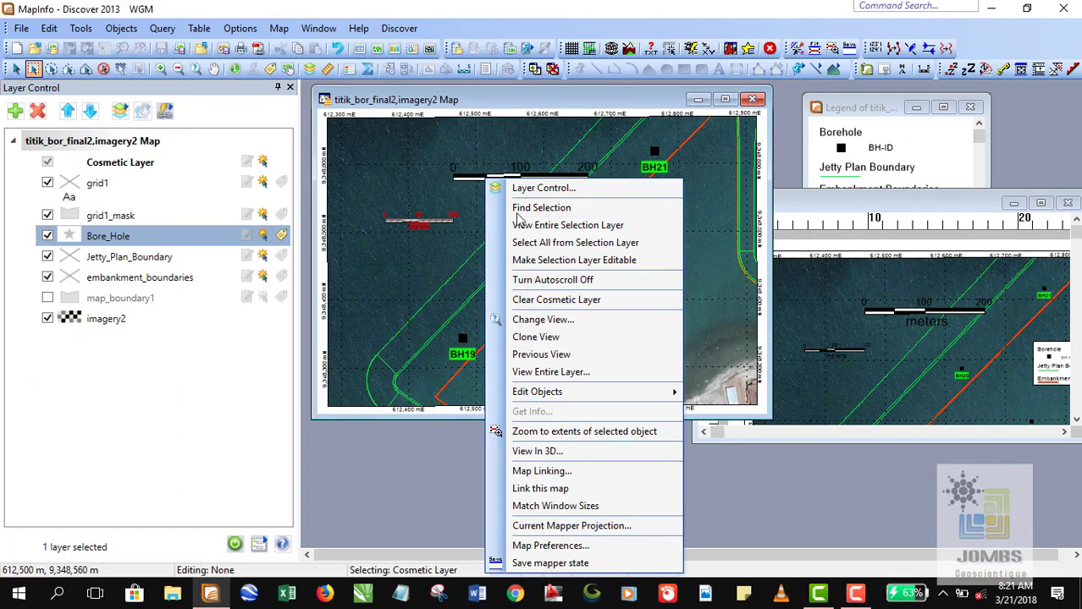
{"action": "left_click", "coordinate": [516, 102]}
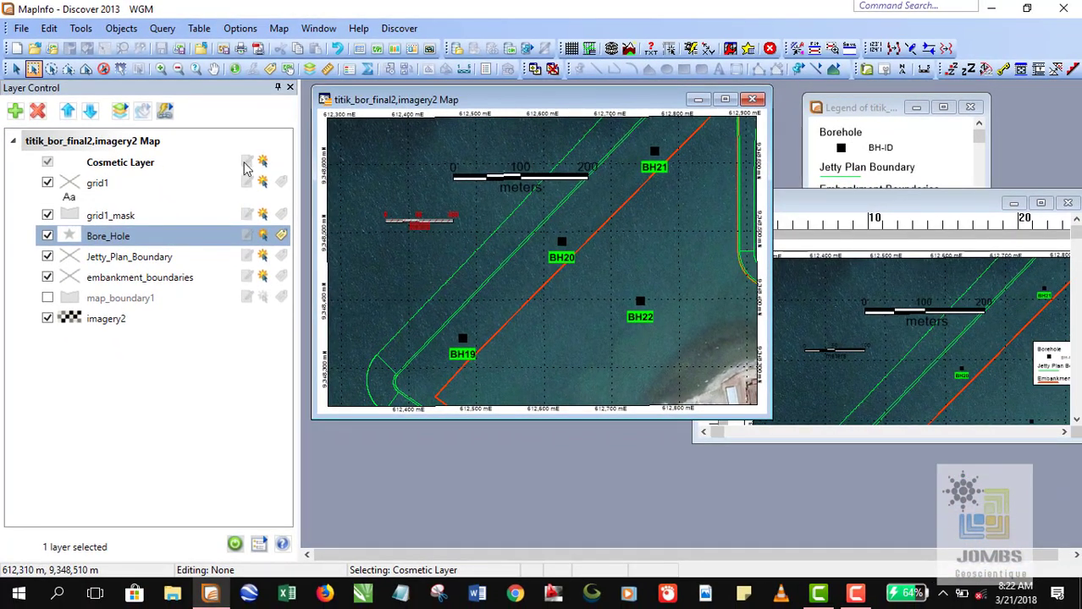
- Make the Cosmetic Layer editable and delete the small extra scale bar
{"action": "left_click", "coordinate": [246, 163]}
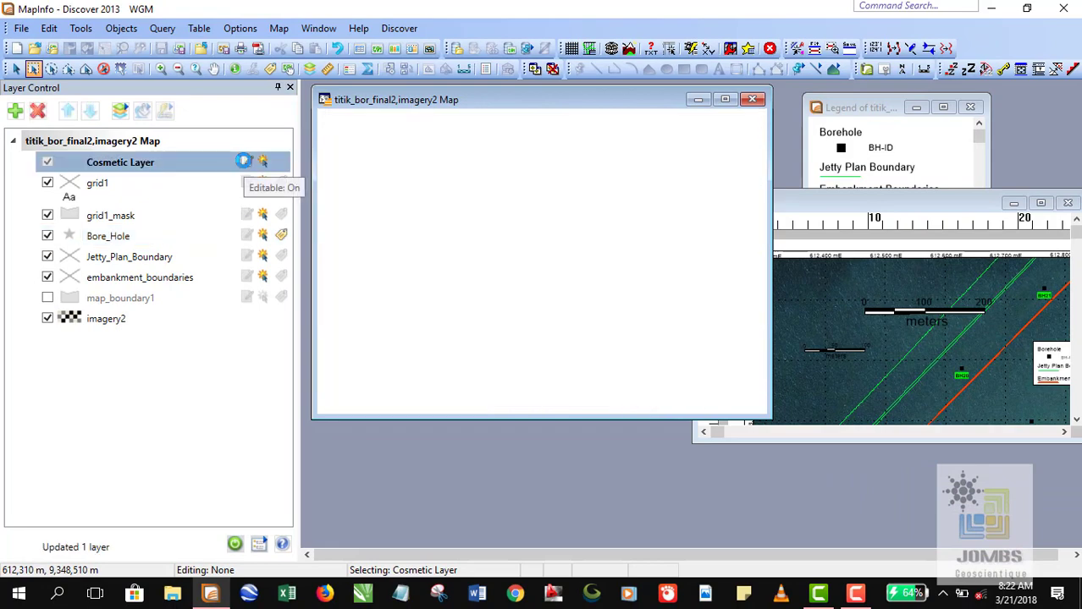
{"action": "right_click", "coordinate": [450, 204]}
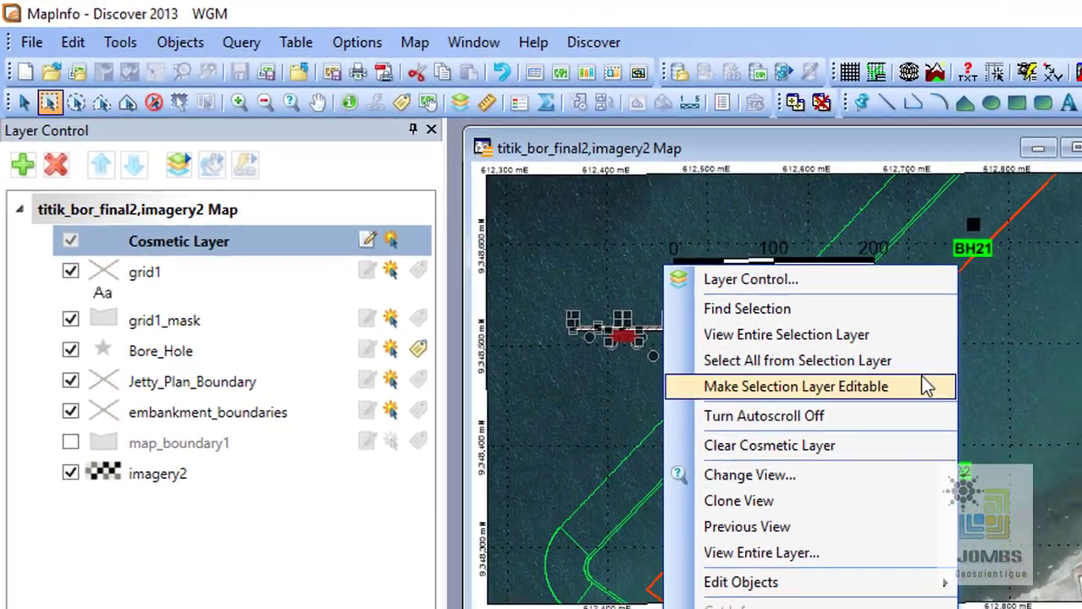
{"action": "left_click", "coordinate": [744, 331]}
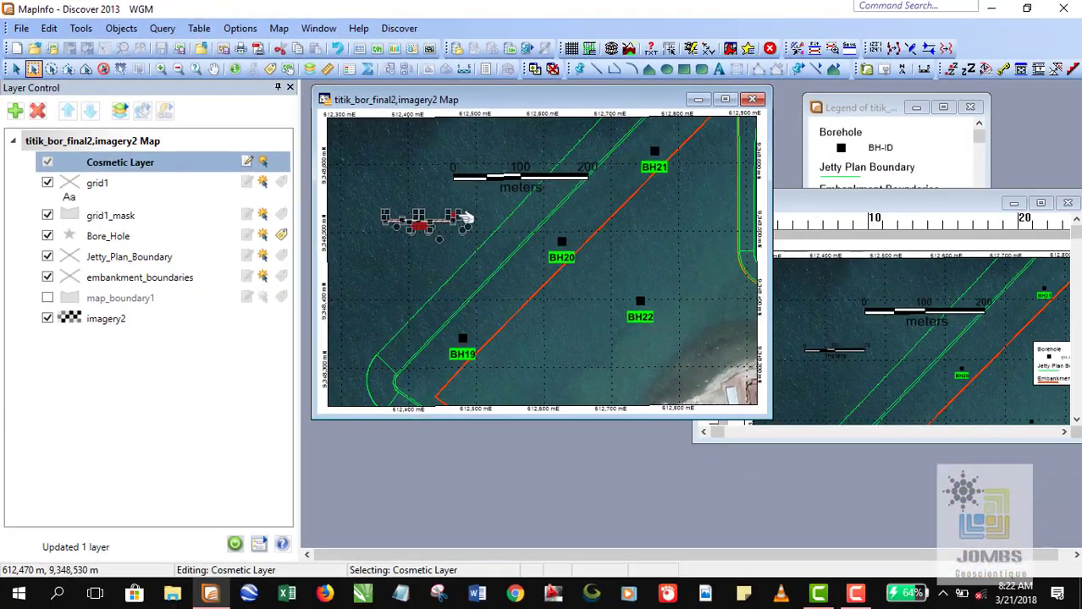
{"action": "key", "text": "Delete"}
- Move the 0–200 meters scale bar to the map's upper left, nudging it left twice
{"action": "left_click_drag", "start_coordinate": [425, 136], "coordinate": [635, 220]}
{"action": "left_click", "coordinate": [14, 68]}
{"action": "left_click_drag", "start_coordinate": [521, 192], "coordinate": [432, 209]}
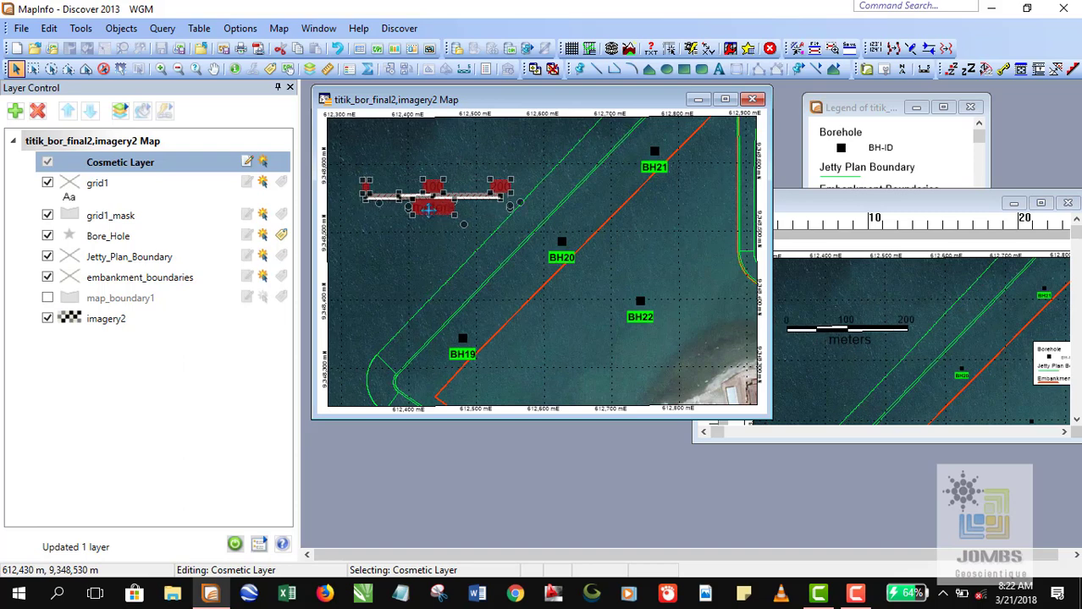
{"action": "key", "text": "Left"}
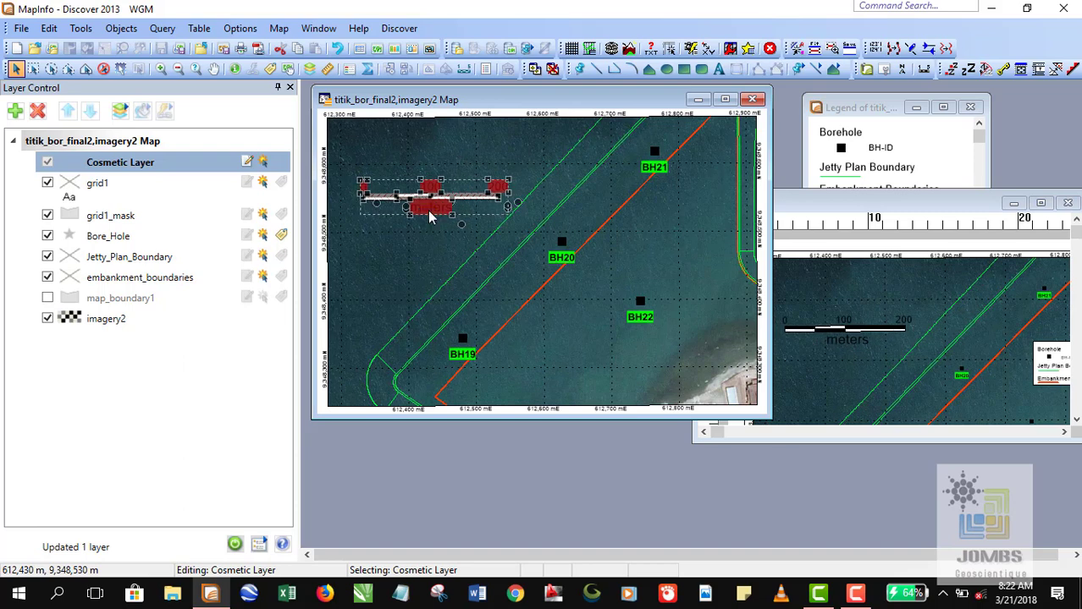
{"action": "key", "text": "Left"}
{"action": "key", "text": "Left"}
{"action": "key", "text": "Left"}
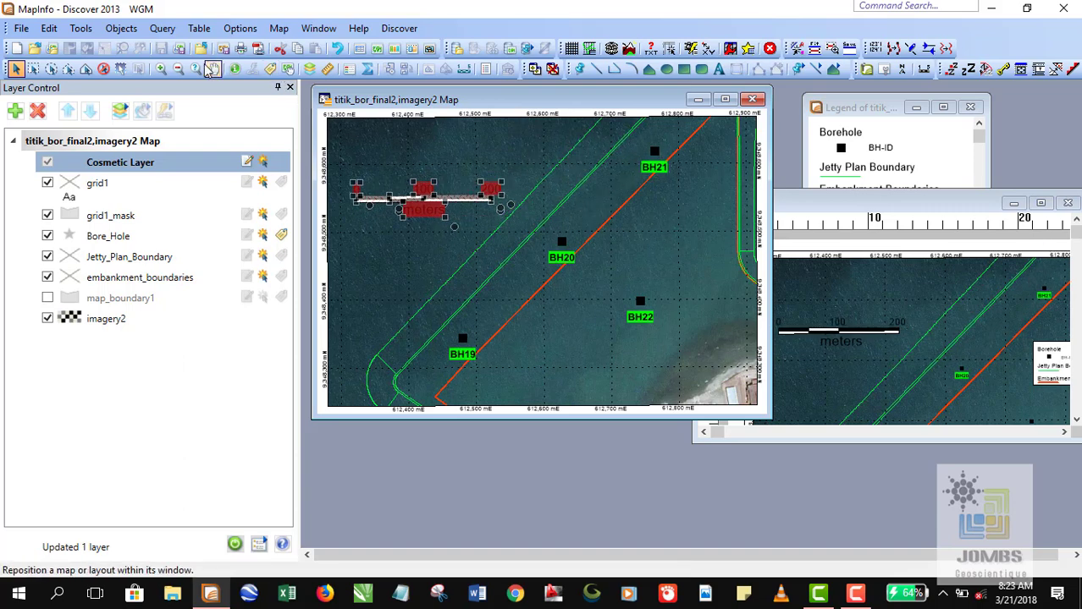
{"action": "left_click", "coordinate": [103, 69]}
{"action": "left_click", "coordinate": [684, 160]}
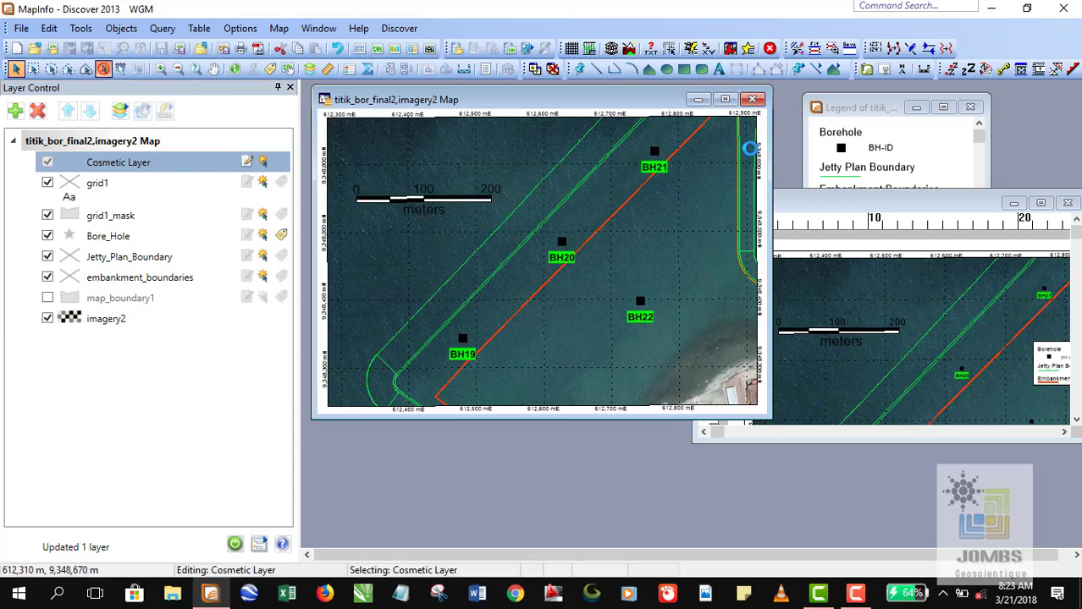
- Place a north arrow, enlarge it, and move it to the map's top-left corner
{"action": "left_click", "coordinate": [900, 71]}
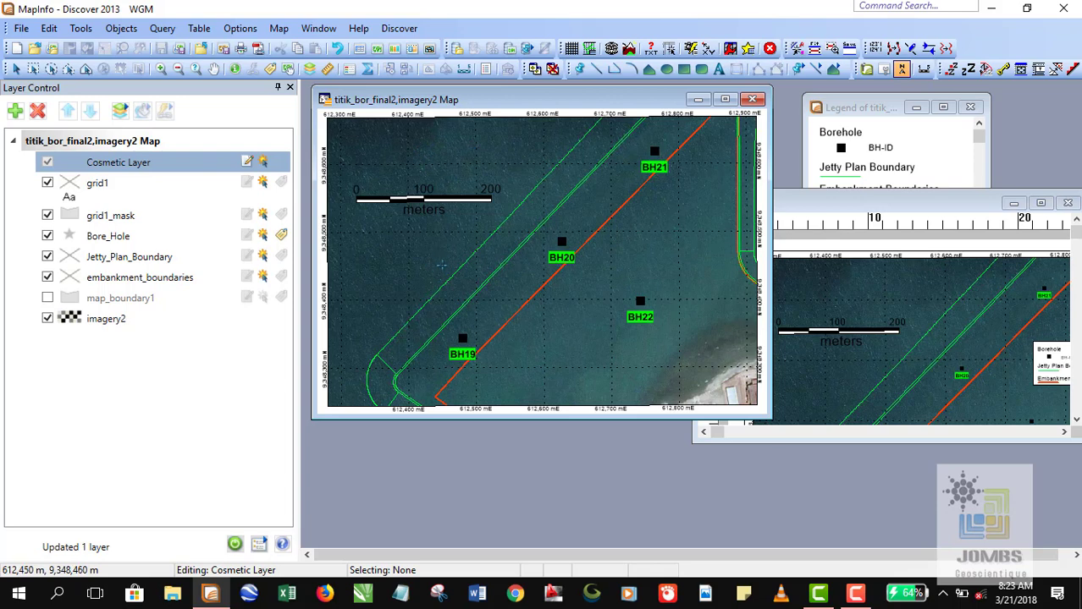
{"action": "left_click", "coordinate": [472, 282]}
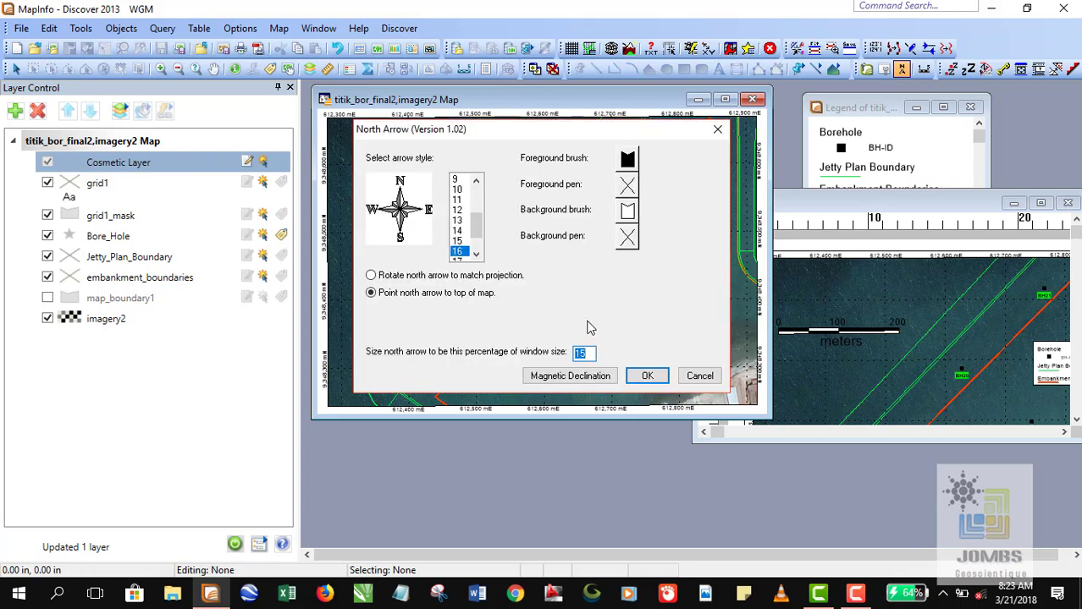
{"action": "left_click", "coordinate": [641, 378]}
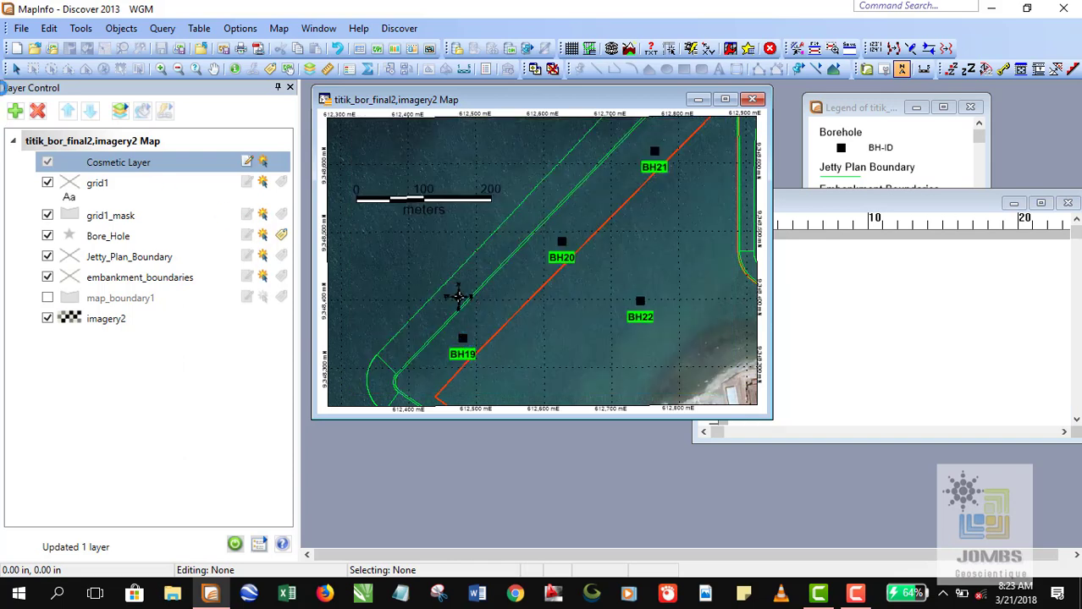
{"action": "left_click", "coordinate": [34, 68]}
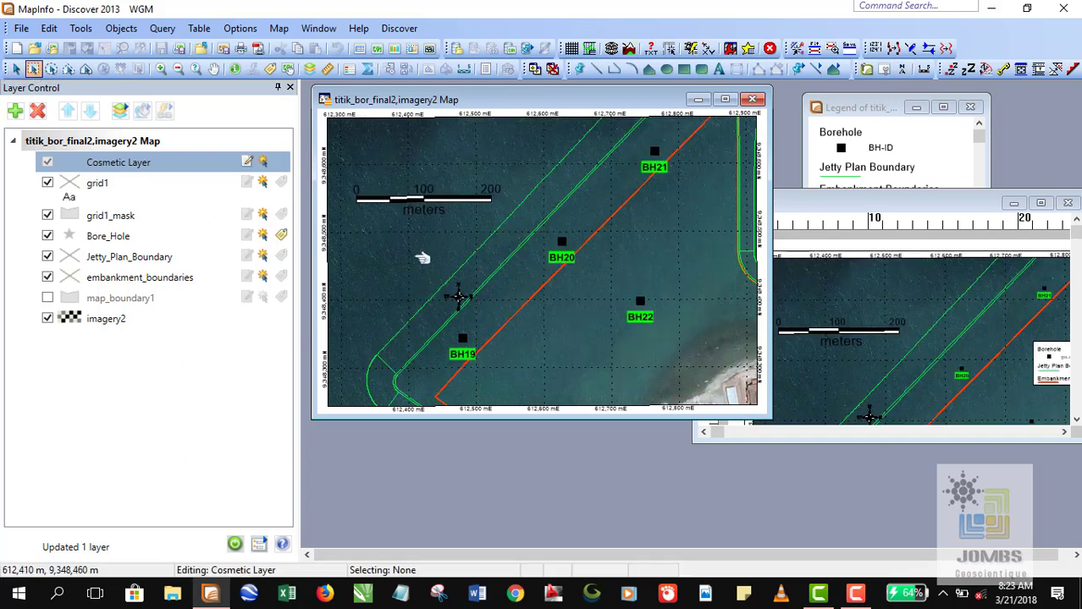
{"action": "left_click_drag", "start_coordinate": [421, 258], "coordinate": [510, 323]}
{"action": "left_click", "coordinate": [16, 68]}
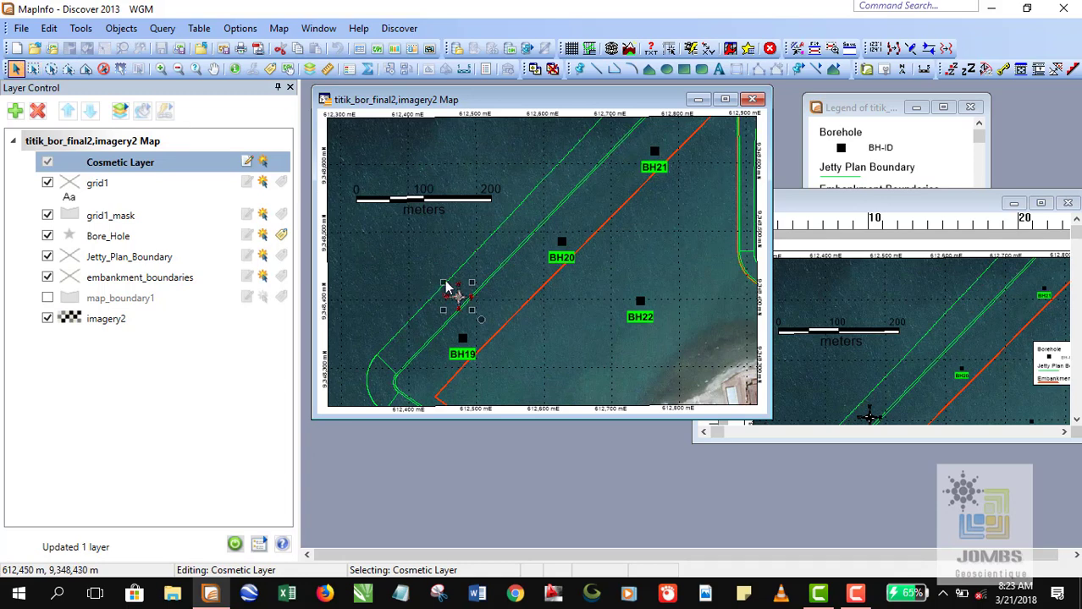
{"action": "left_click_drag", "start_coordinate": [440, 284], "coordinate": [425, 268]}
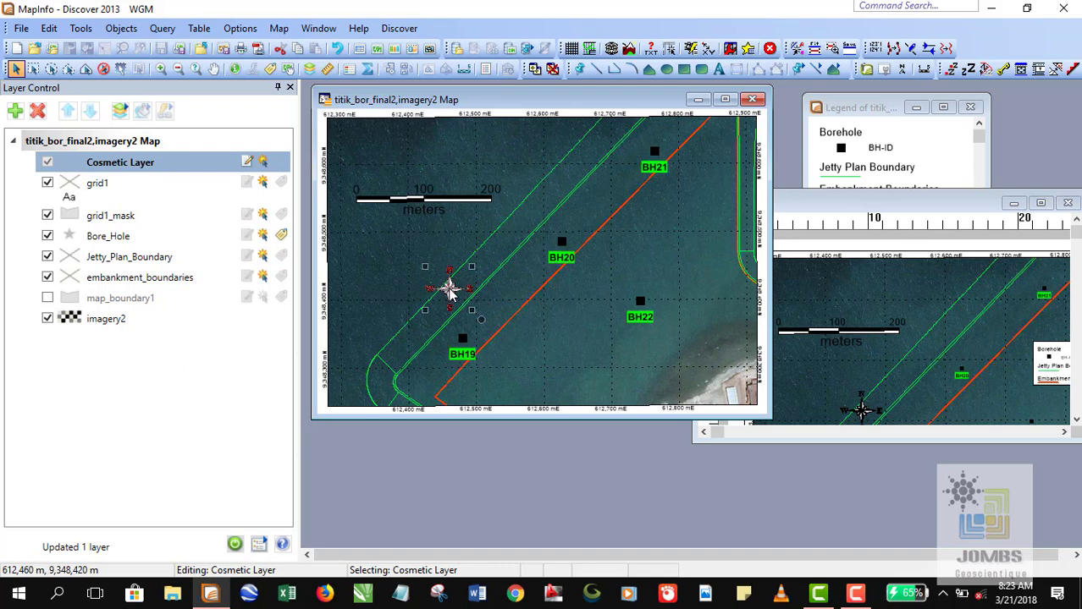
{"action": "left_click_drag", "start_coordinate": [449, 290], "coordinate": [424, 150]}
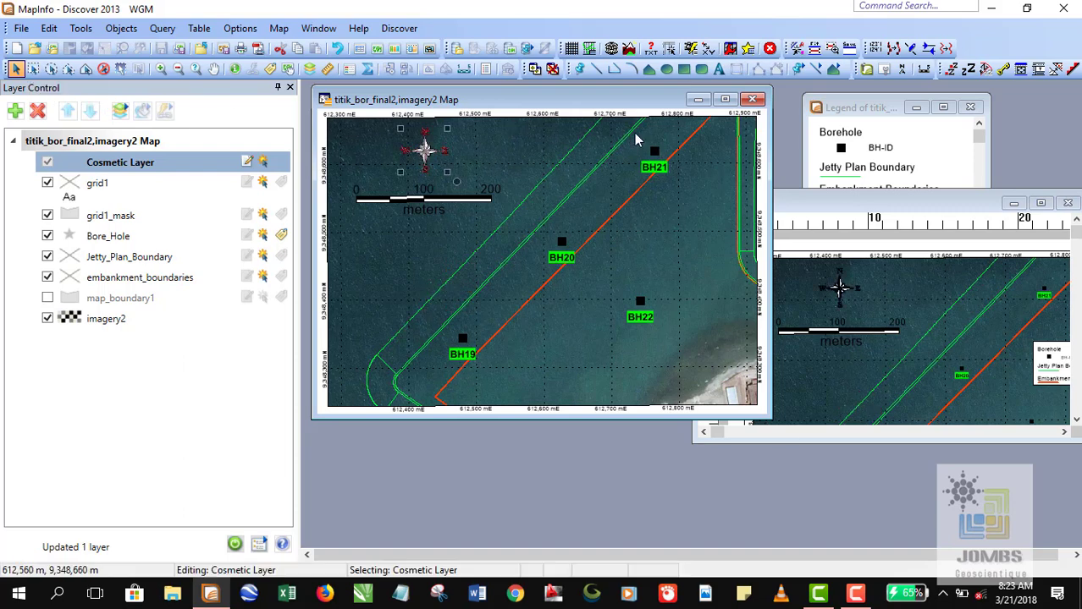
- Shift the scale bar to sit just under the north arrow
{"action": "left_click", "coordinate": [34, 68]}
{"action": "left_click_drag", "start_coordinate": [334, 121], "coordinate": [572, 253]}
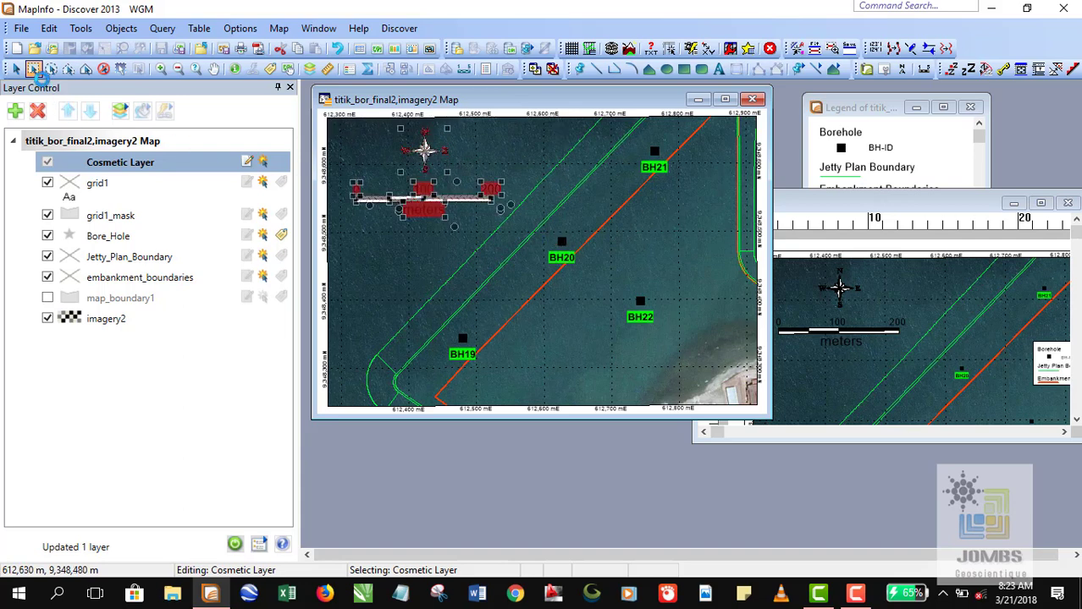
{"action": "left_click", "coordinate": [16, 69]}
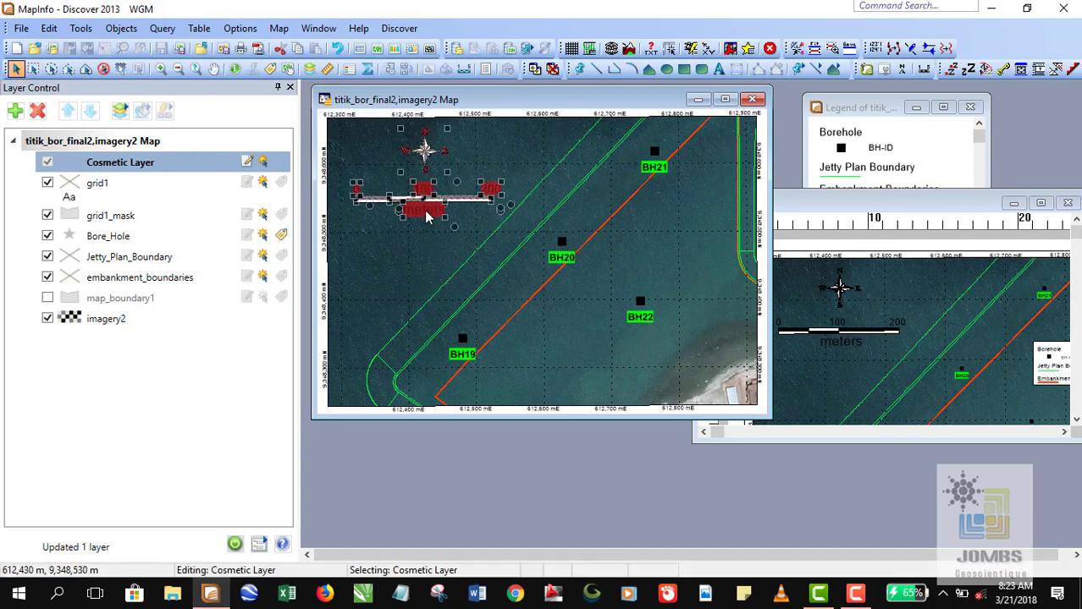
{"action": "left_click_drag", "start_coordinate": [427, 217], "coordinate": [417, 230]}
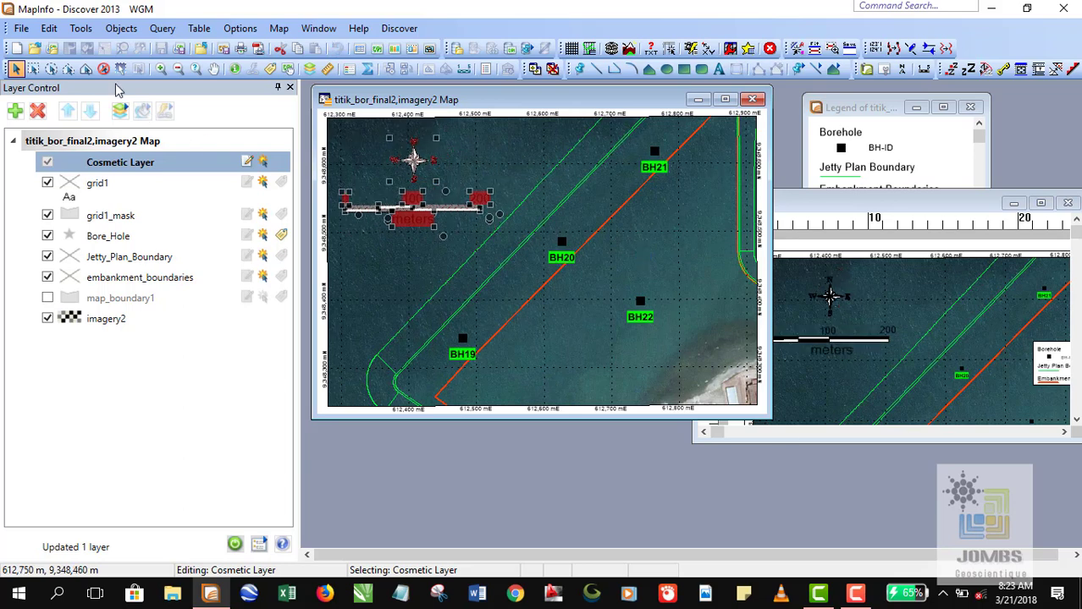
{"action": "left_click", "coordinate": [589, 164]}
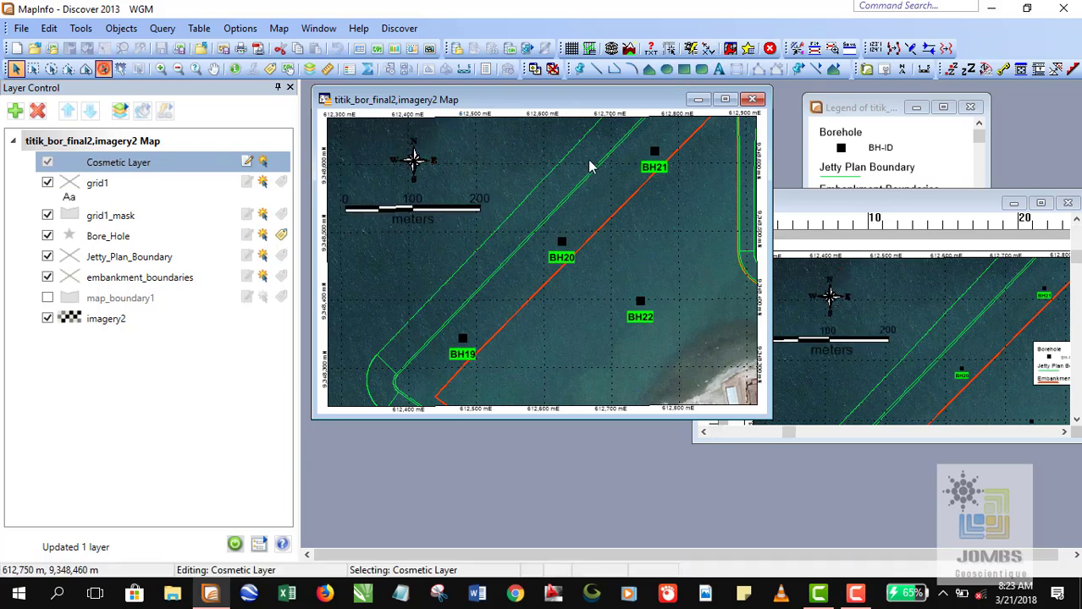
- Maximize the Layout window and view it at actual size around the legend
{"action": "left_click", "coordinate": [926, 193]}
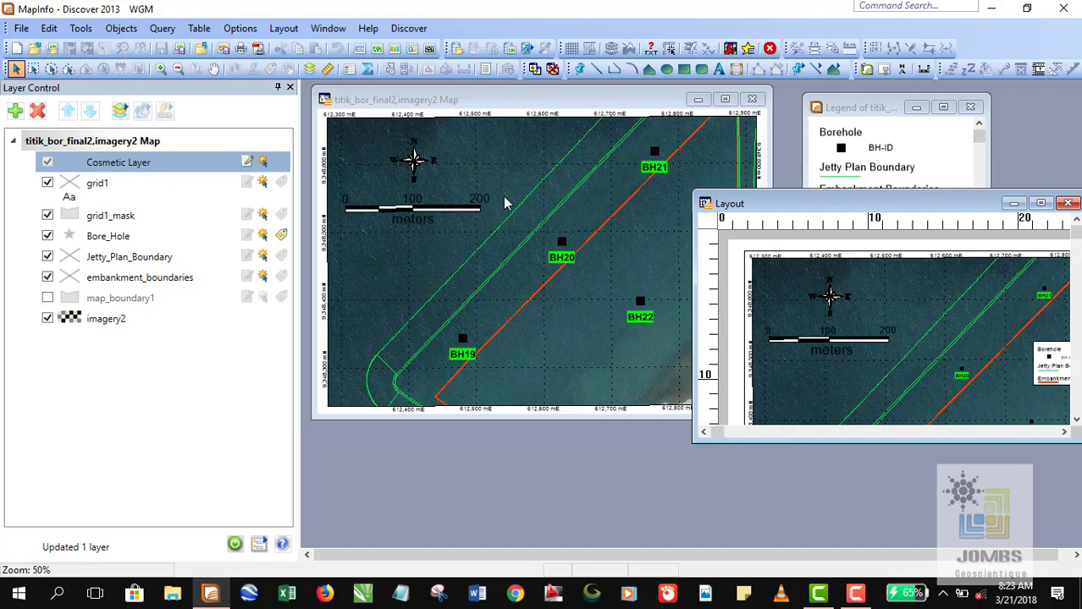
{"action": "left_click", "coordinate": [1041, 203]}
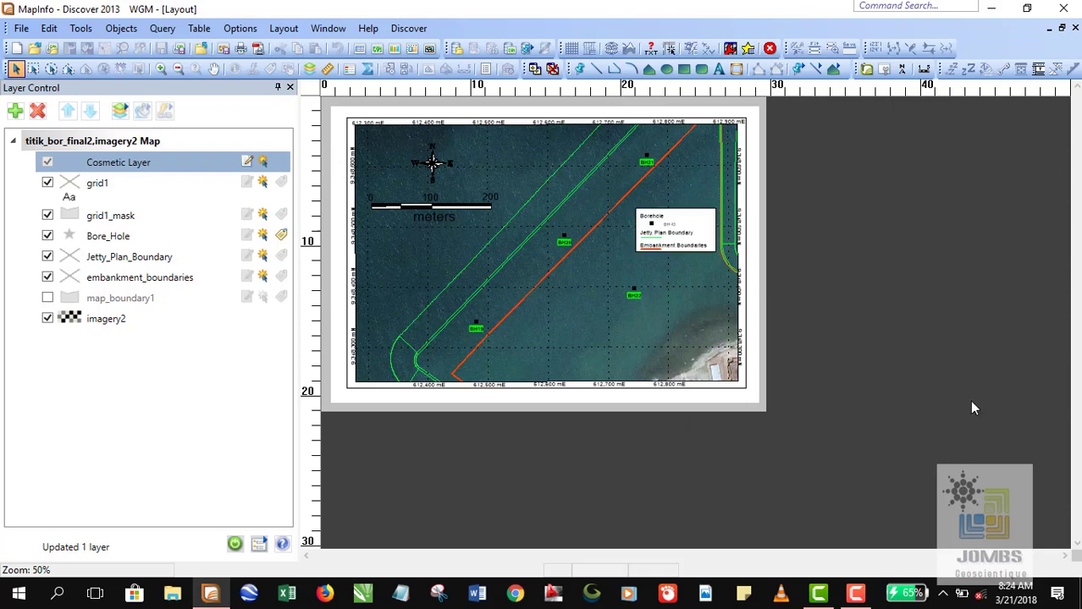
{"action": "left_click", "coordinate": [668, 235]}
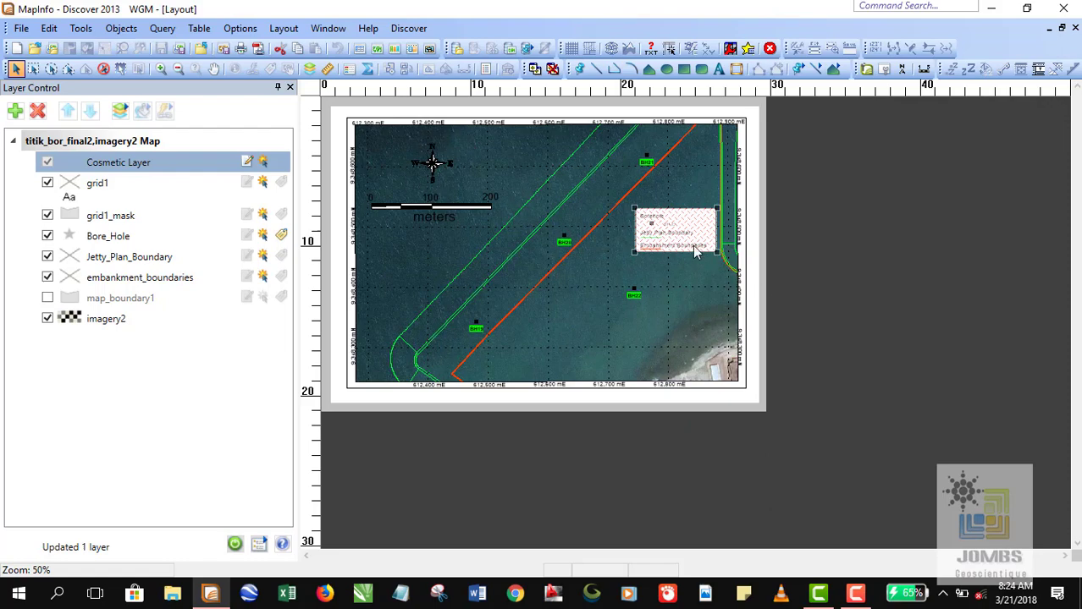
{"action": "left_click", "coordinate": [906, 248]}
{"action": "right_click", "coordinate": [695, 219]}
{"action": "left_click", "coordinate": [733, 241]}
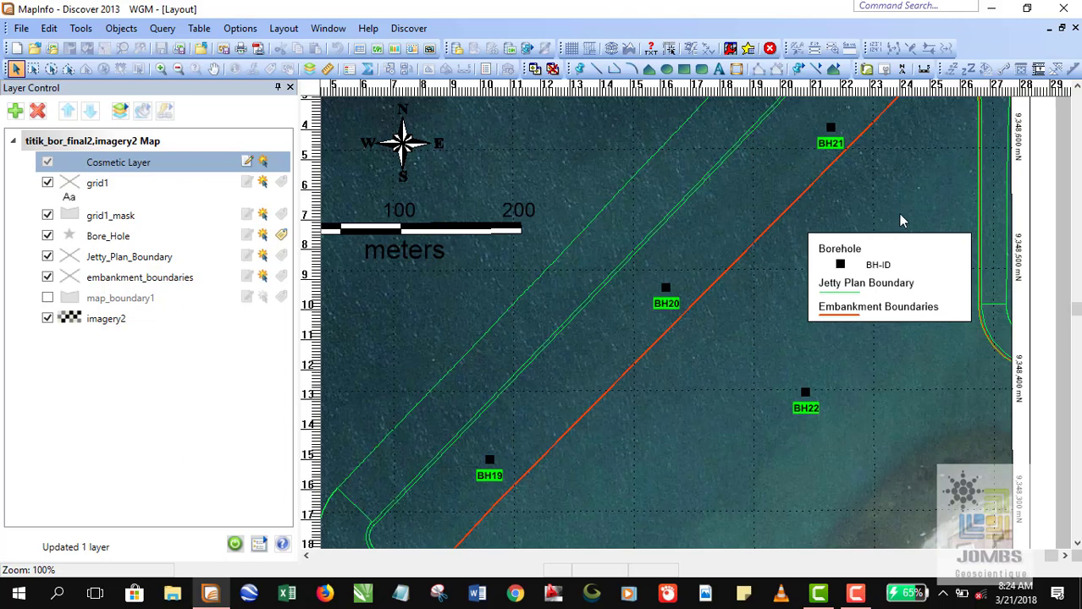
- Draw a rectangle along the legend's top edge and nudge it up onto the legend
{"action": "left_click", "coordinate": [684, 71]}
{"action": "left_click_drag", "start_coordinate": [858, 235], "coordinate": [969, 234]}
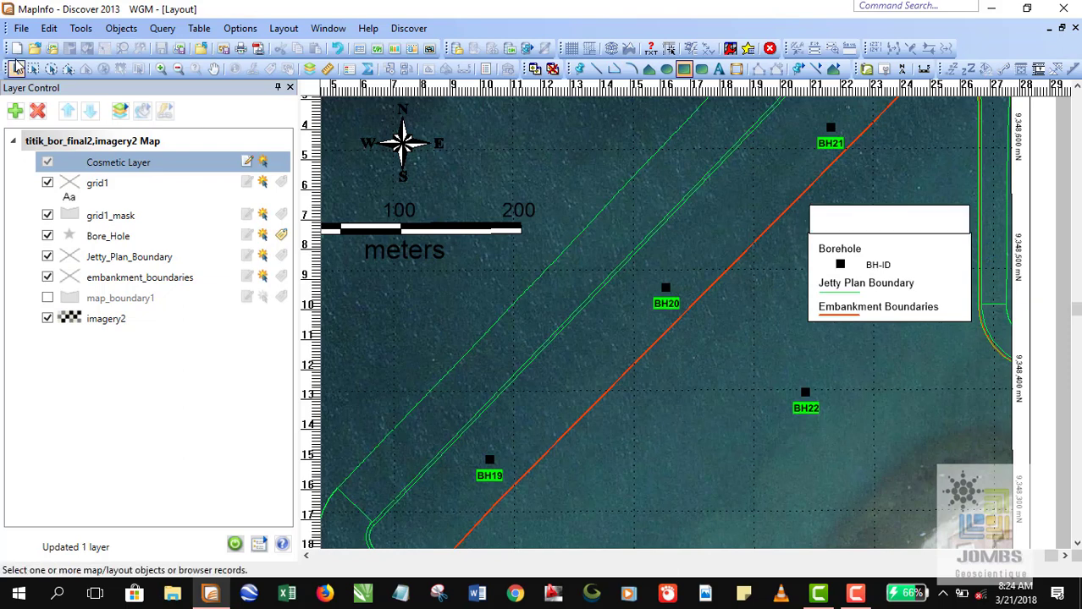
{"action": "left_click", "coordinate": [16, 68]}
{"action": "left_click", "coordinate": [879, 222]}
{"action": "left_click_drag", "start_coordinate": [879, 218], "coordinate": [878, 214]}
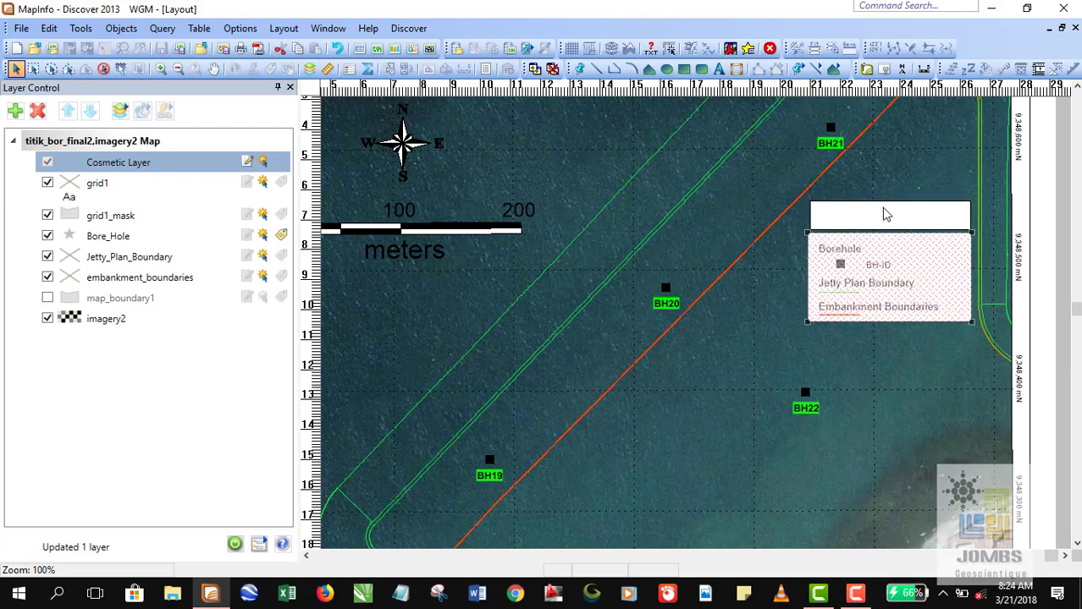
- Set the box's left edge X1 to 20.902 to match the legend frame
{"action": "double_click", "coordinate": [921, 257]}
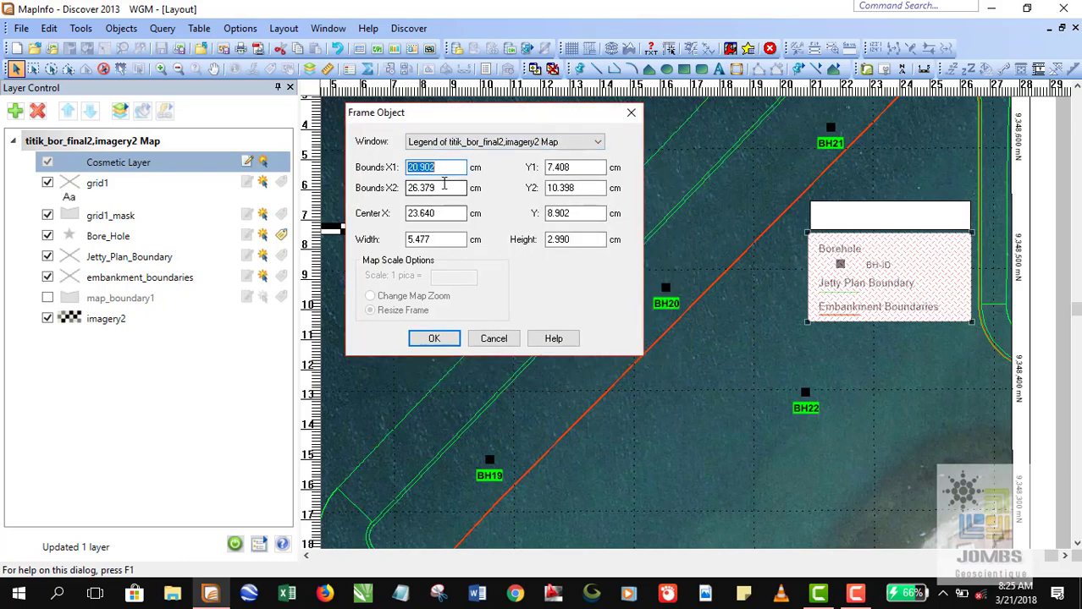
{"action": "left_click", "coordinate": [494, 339]}
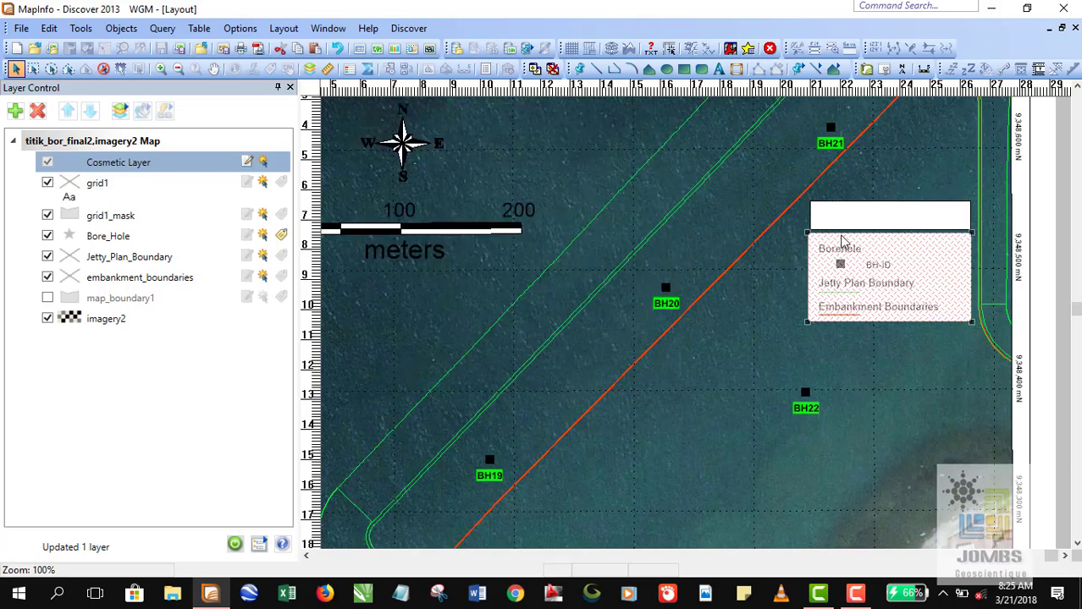
{"action": "double_click", "coordinate": [850, 222]}
{"action": "type", "text": "20.902"}
{"action": "left_click", "coordinate": [481, 338]}
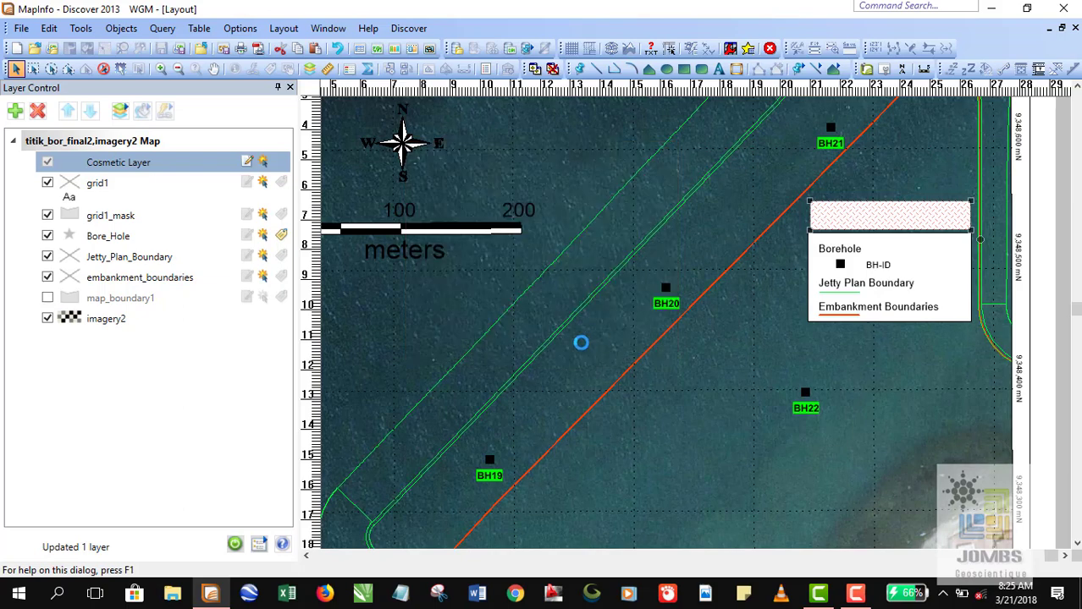
- Set the box's right edge X2 to 26.379 to match the legend frame's width
{"action": "double_click", "coordinate": [944, 253]}
{"action": "key", "text": "Tab"}
{"action": "key", "text": "ctrl+c"}
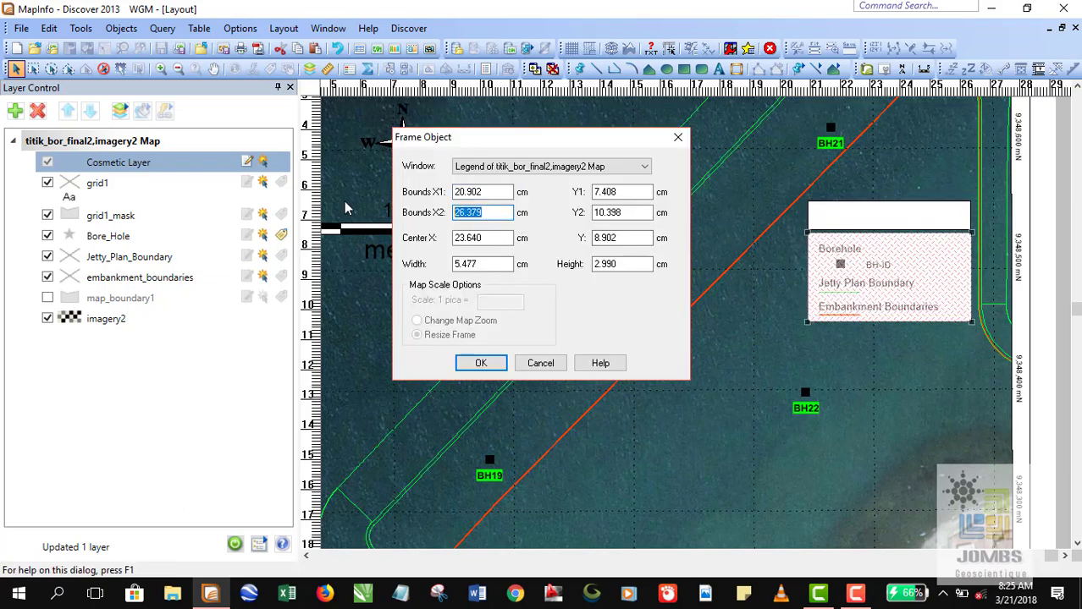
{"action": "left_click", "coordinate": [540, 363]}
{"action": "double_click", "coordinate": [838, 221]}
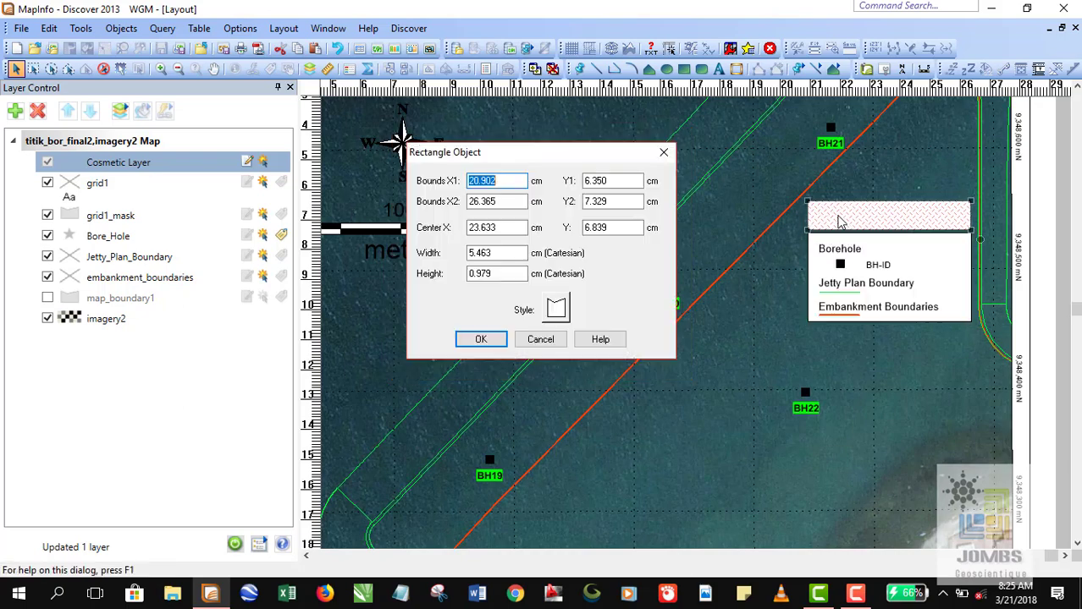
{"action": "key", "text": "Tab"}
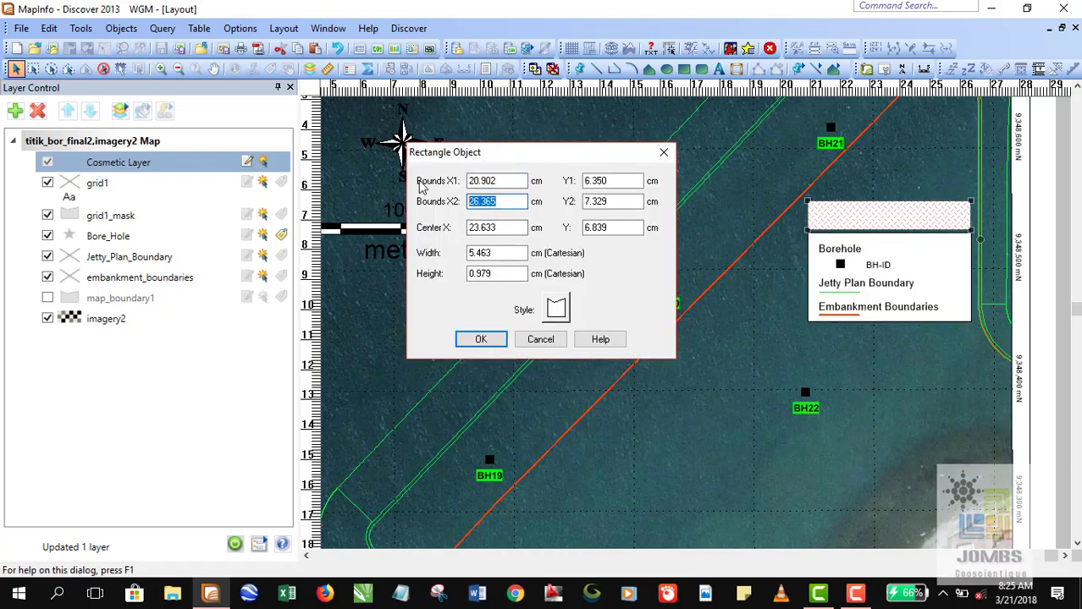
{"action": "key", "text": "ctrl+v"}
{"action": "left_click", "coordinate": [481, 338]}
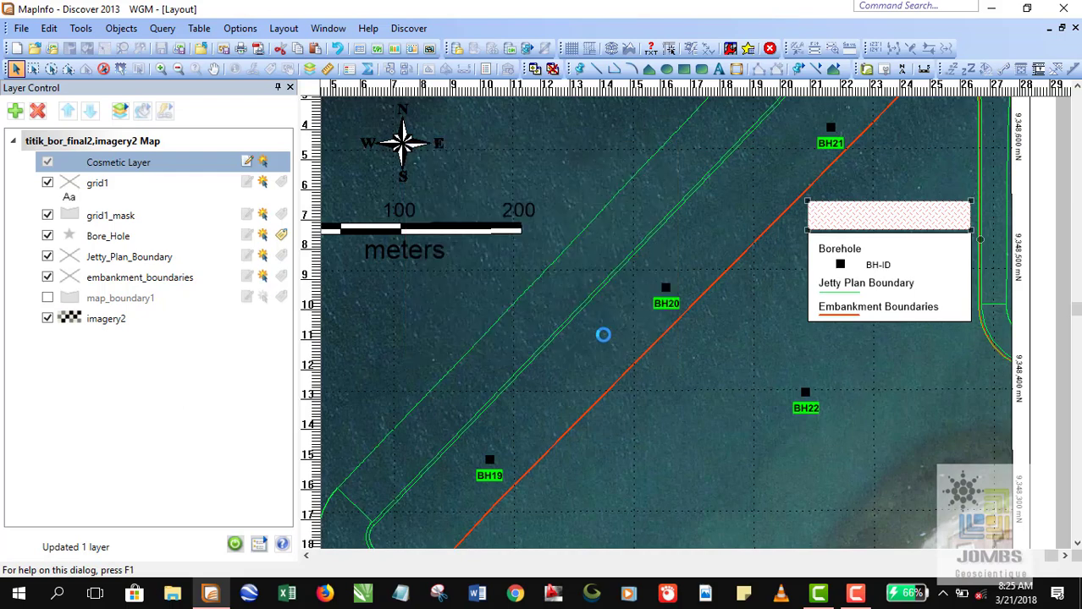
- Nudge the box with the arrow keys so it sits right on the legend's top
{"action": "left_click", "coordinate": [944, 269]}
{"action": "left_click", "coordinate": [903, 218]}
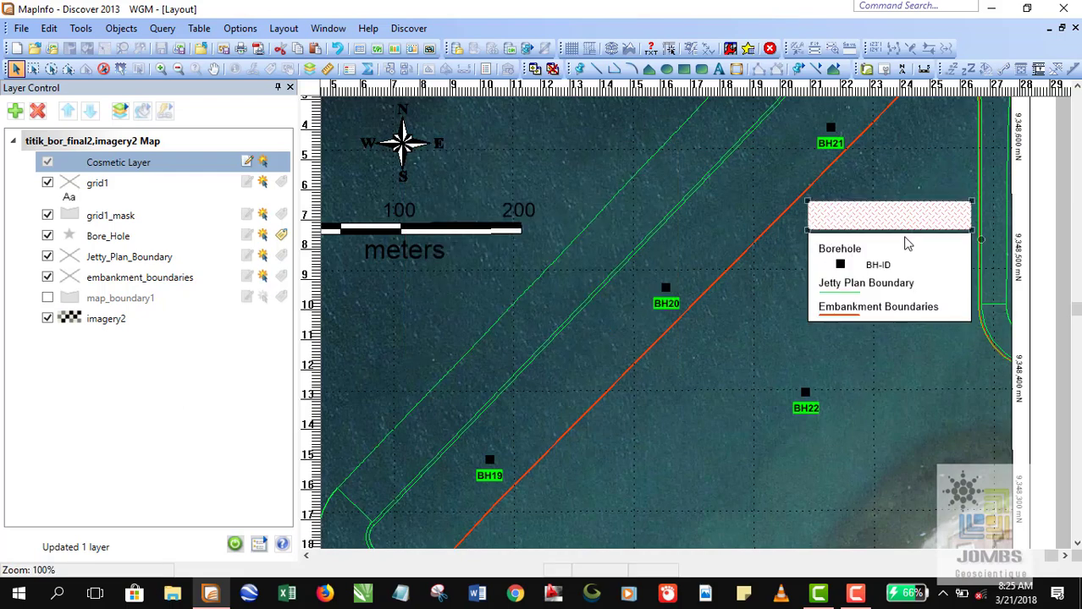
{"action": "key", "text": "Down"}
{"action": "key", "text": "Down"}
{"action": "key", "text": "Down"}
{"action": "key", "text": "Down"}
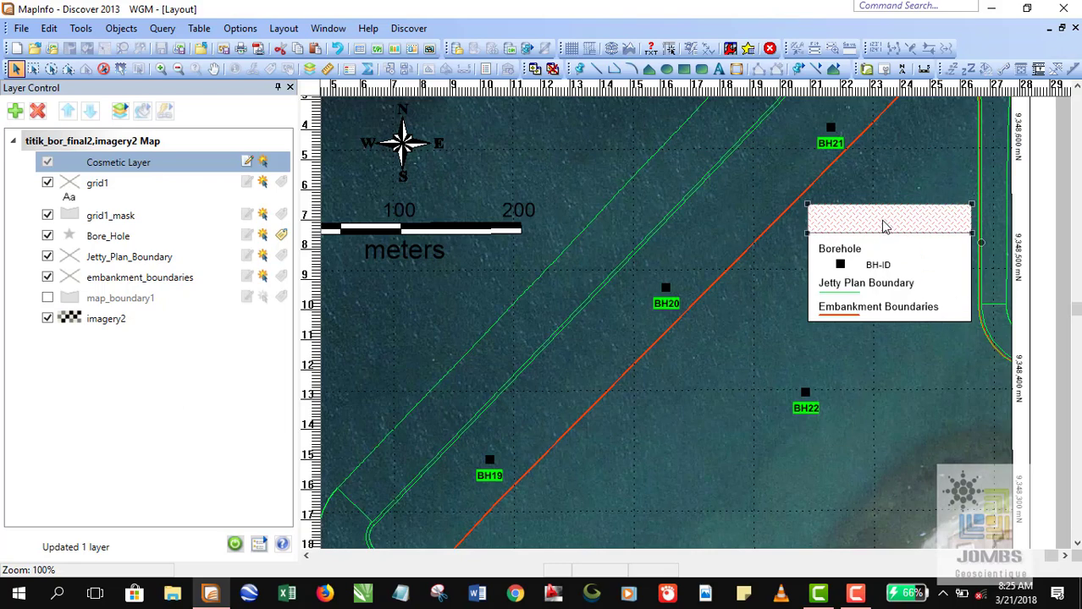
{"action": "key", "text": "Up"}
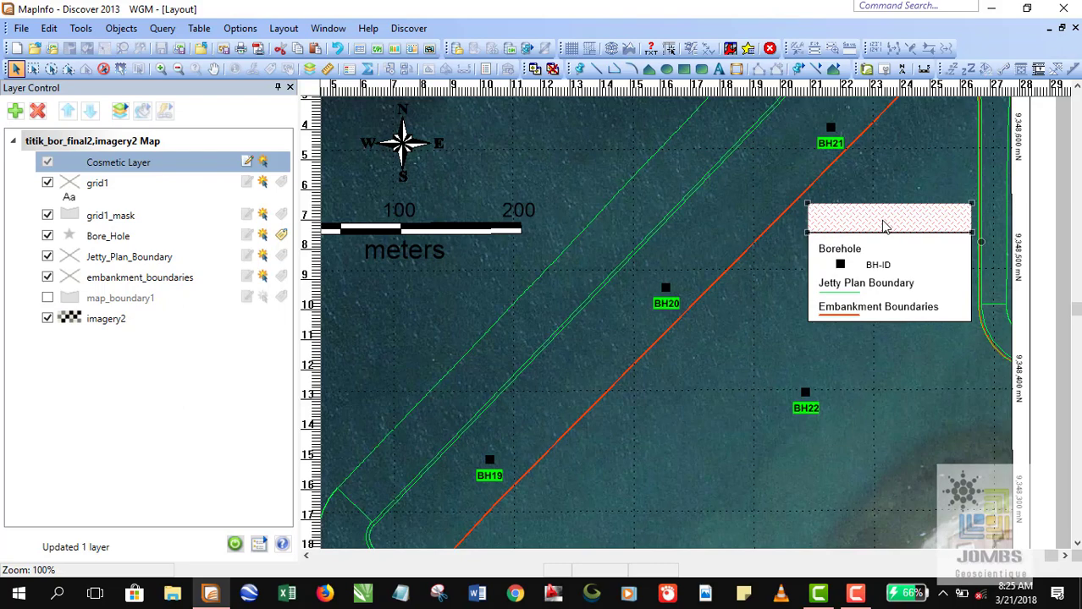
{"action": "key", "text": "Up"}
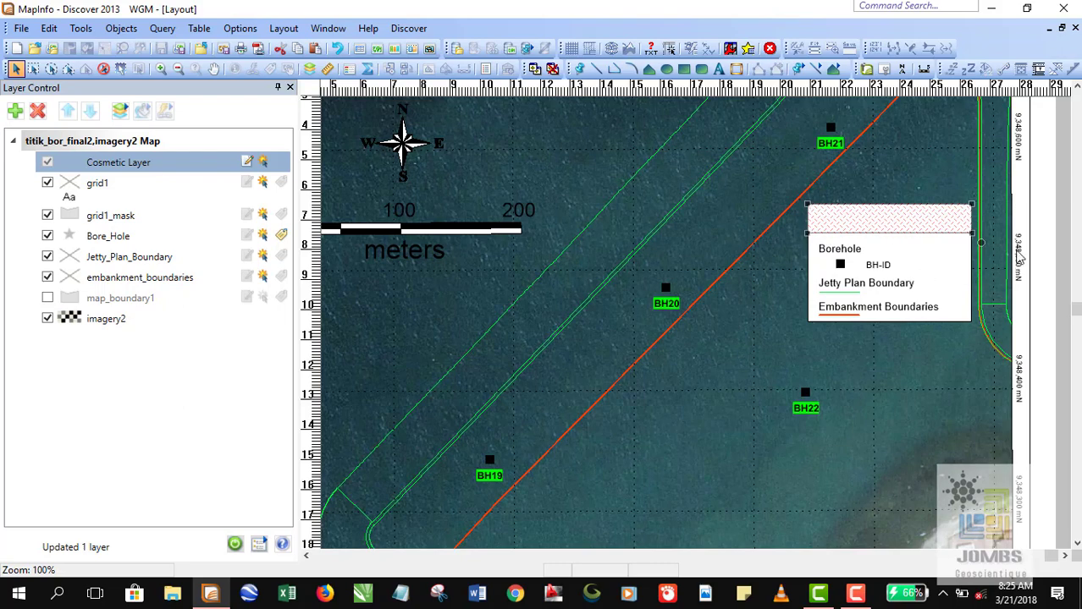
{"action": "left_click", "coordinate": [1038, 222]}
{"action": "left_click", "coordinate": [910, 245]}
{"action": "double_click", "coordinate": [920, 272]}
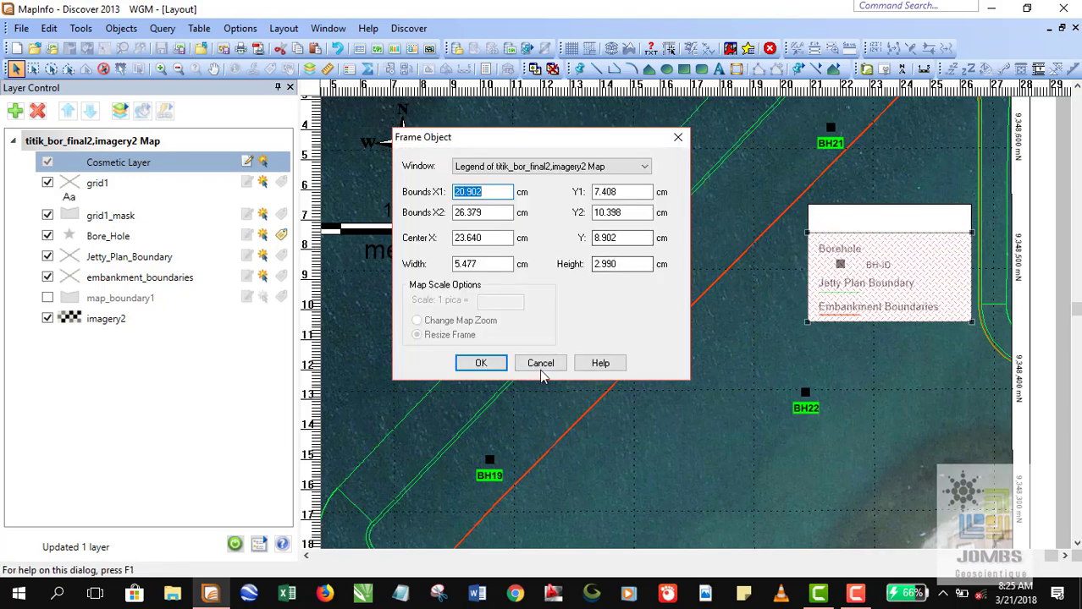
{"action": "left_click", "coordinate": [538, 362]}
{"action": "left_click", "coordinate": [925, 220], "text": "shift"}
{"action": "left_click", "coordinate": [834, 70]}
{"action": "left_click_drag", "start_coordinate": [561, 126], "coordinate": [441, 98]}
{"action": "left_click", "coordinate": [464, 222]}
{"action": "left_click", "coordinate": [466, 282]}
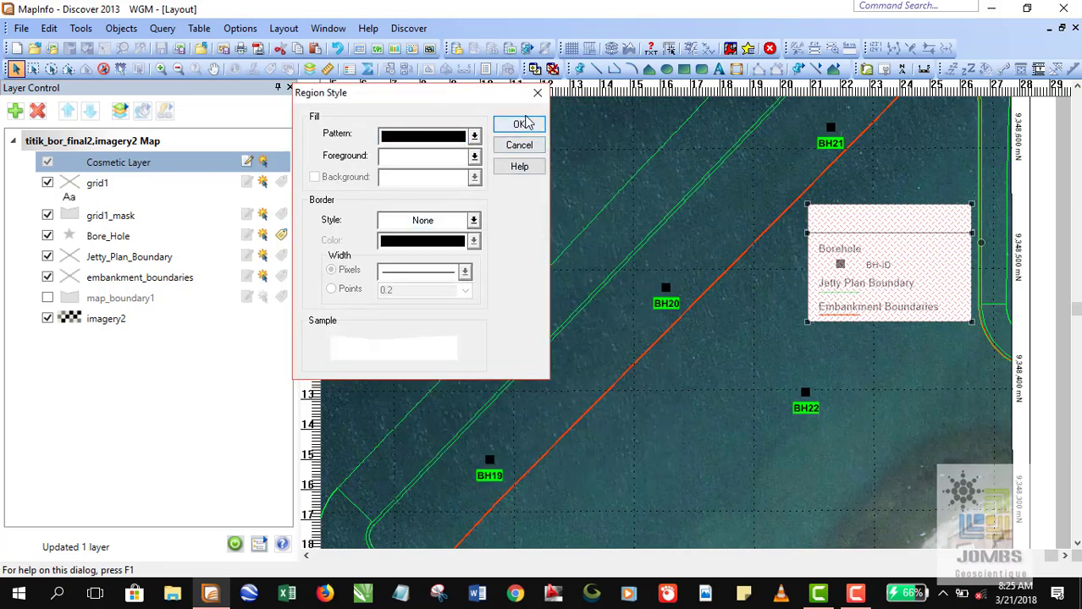
{"action": "left_click", "coordinate": [517, 124]}
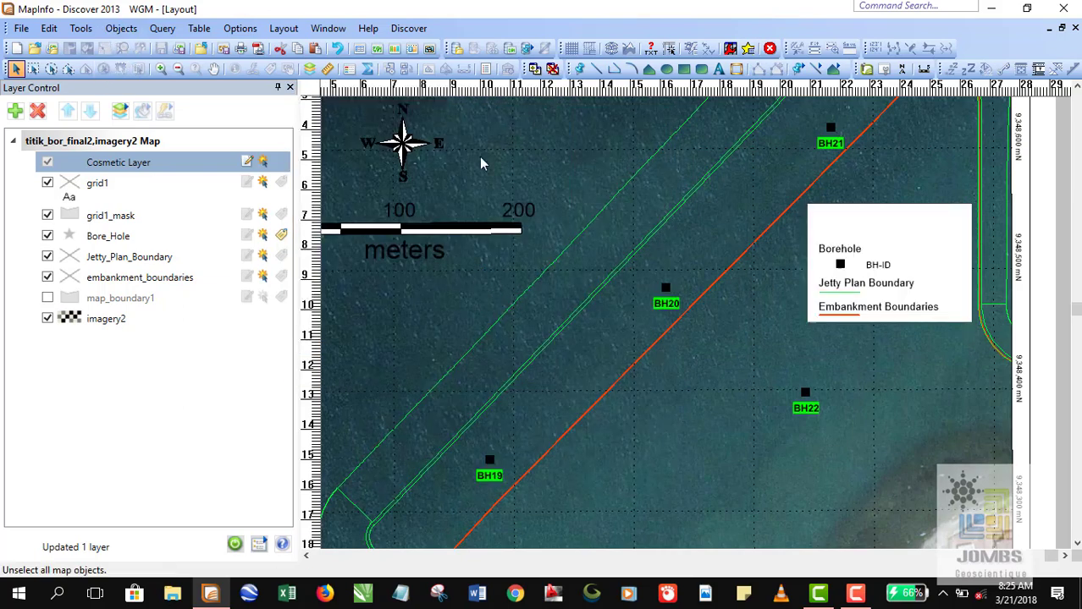
- Add the text 'Map Legend' above the legend and style it bold, size 10
{"action": "left_click", "coordinate": [719, 70]}
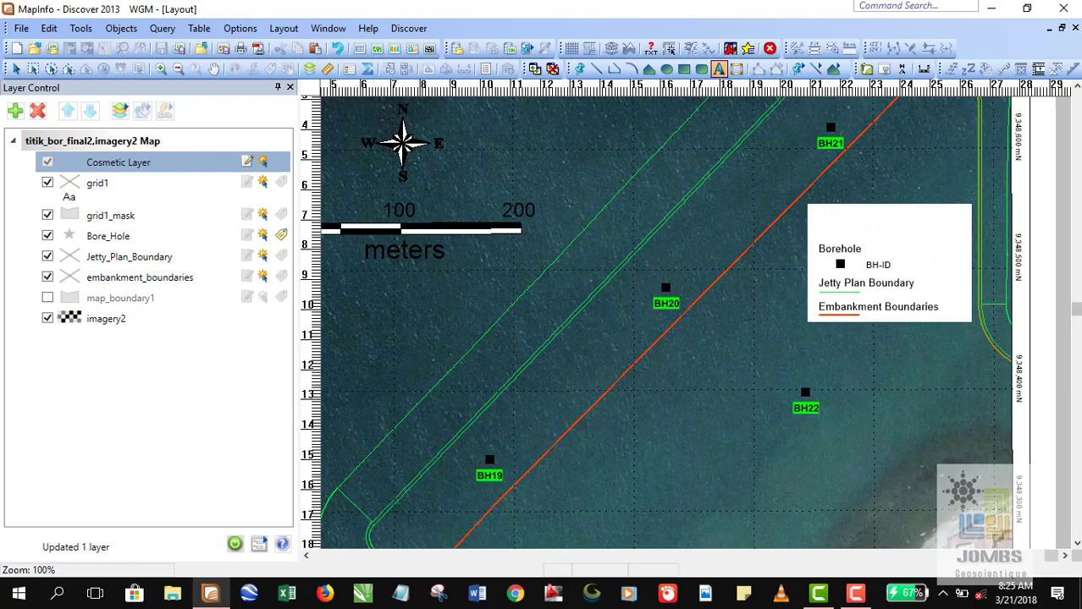
{"action": "type", "text": "Map Legend"}
{"action": "left_click", "coordinate": [16, 69]}
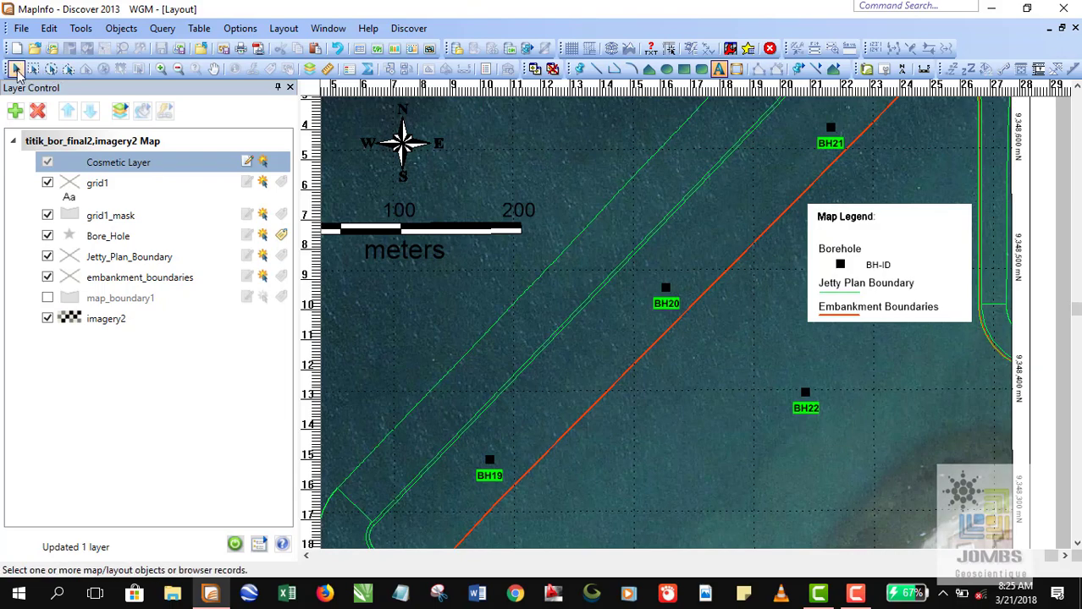
{"action": "double_click", "coordinate": [861, 221]}
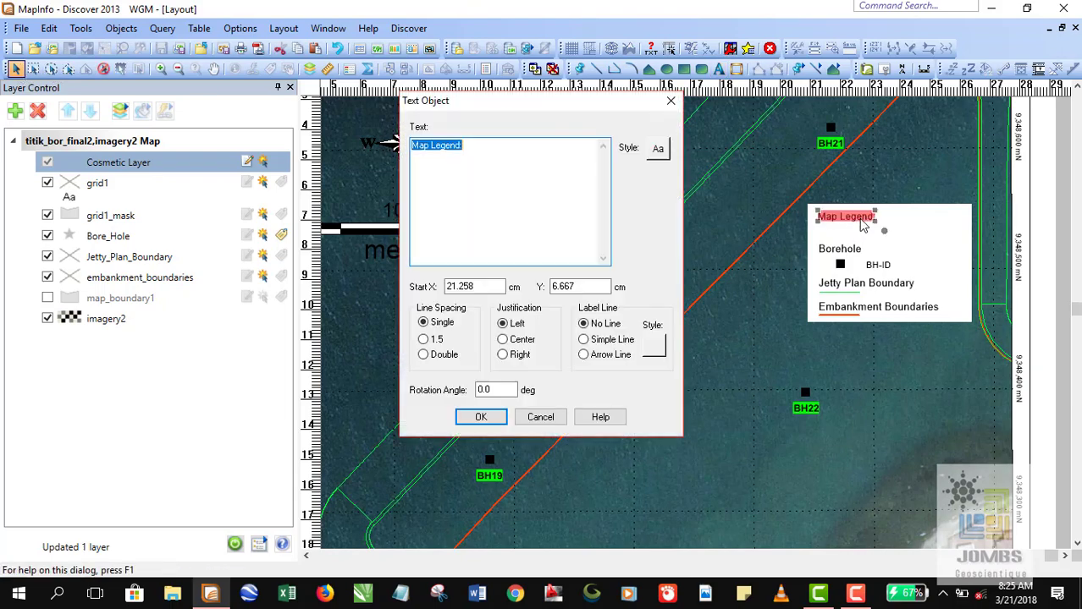
{"action": "left_click", "coordinate": [657, 150]}
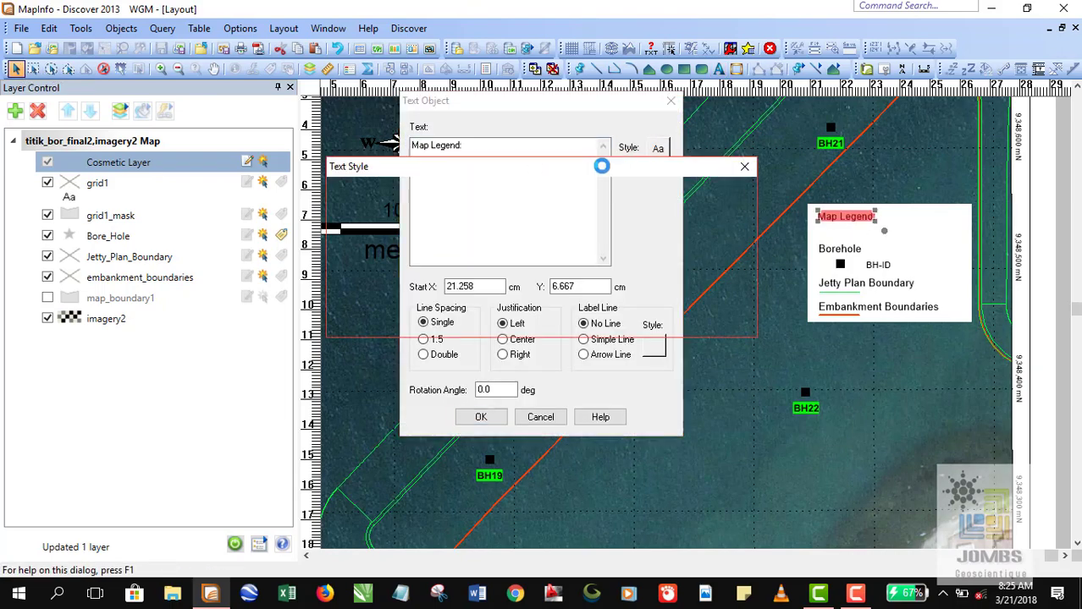
{"action": "left_click", "coordinate": [535, 209]}
{"action": "left_click", "coordinate": [495, 194]}
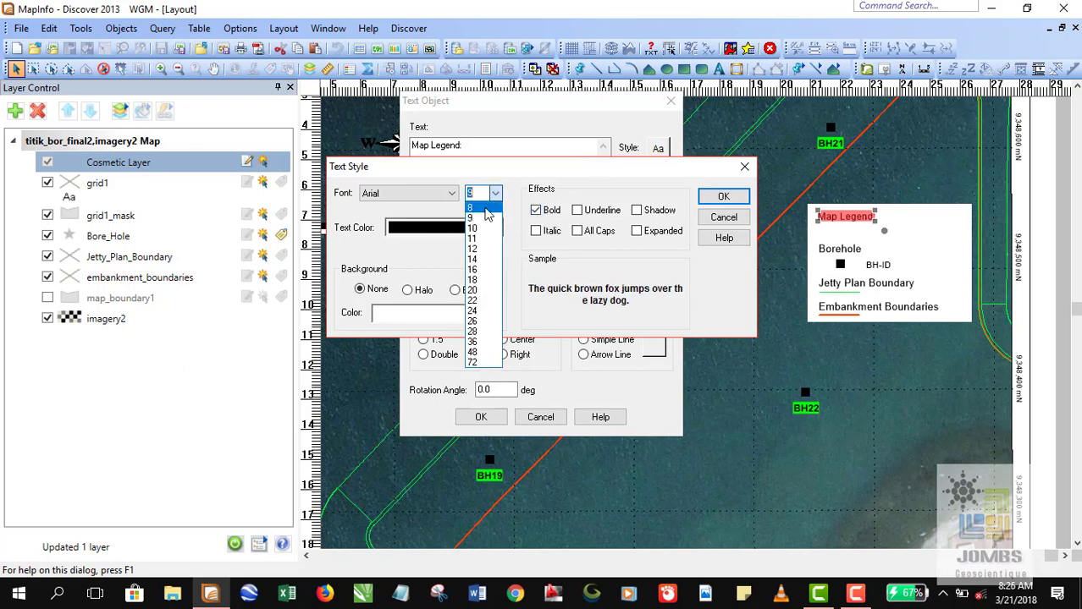
{"action": "left_click", "coordinate": [481, 227]}
{"action": "left_click", "coordinate": [723, 196]}
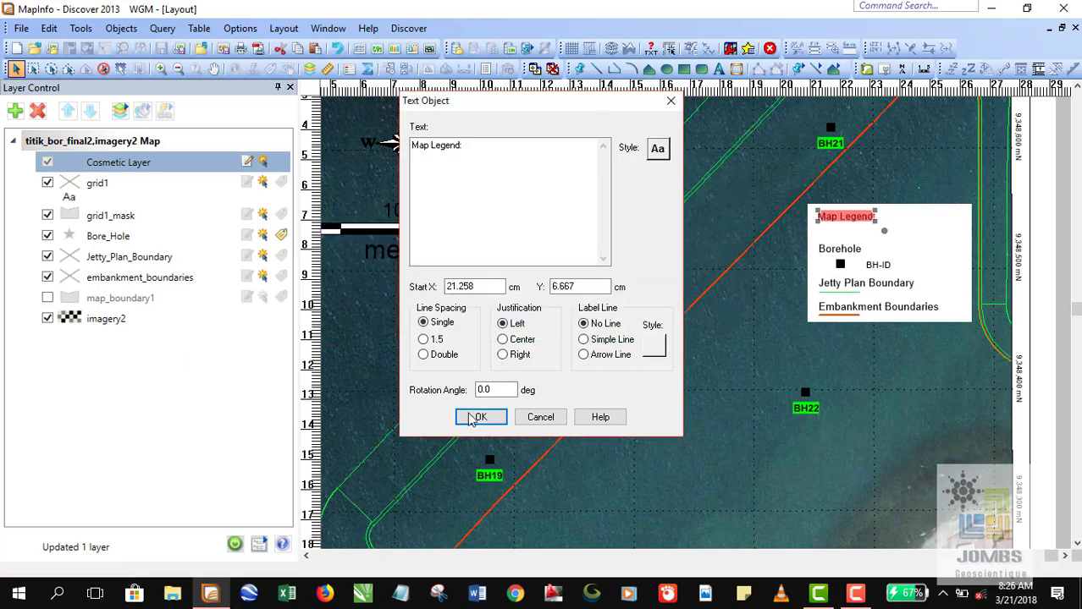
{"action": "left_click", "coordinate": [478, 417]}
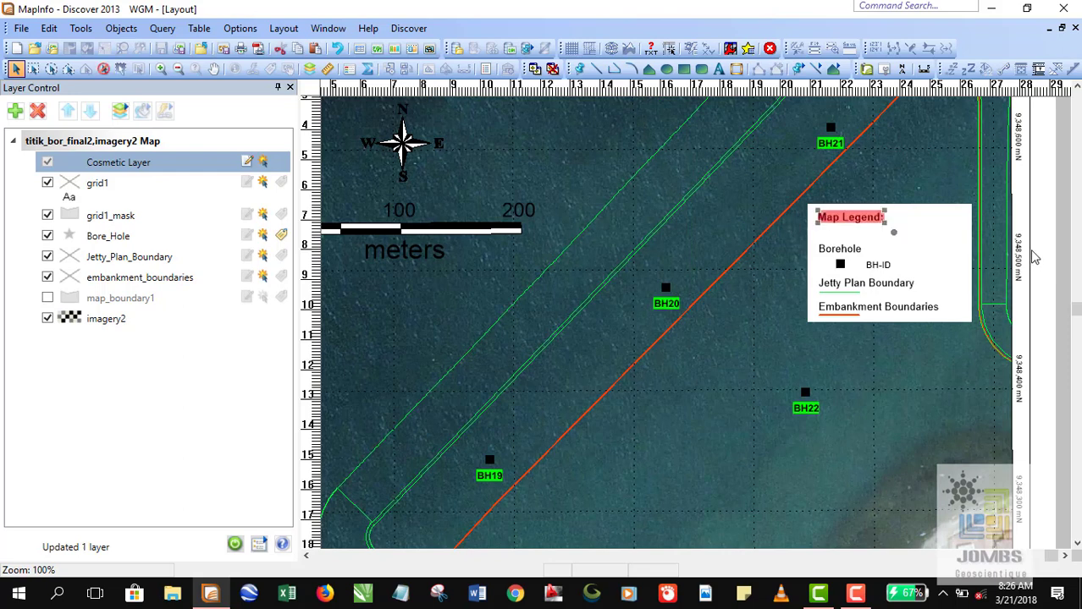
- Nudge the title down three steps into the legend box, then deselect it
{"action": "key", "text": "Down"}
{"action": "key", "text": "Down"}
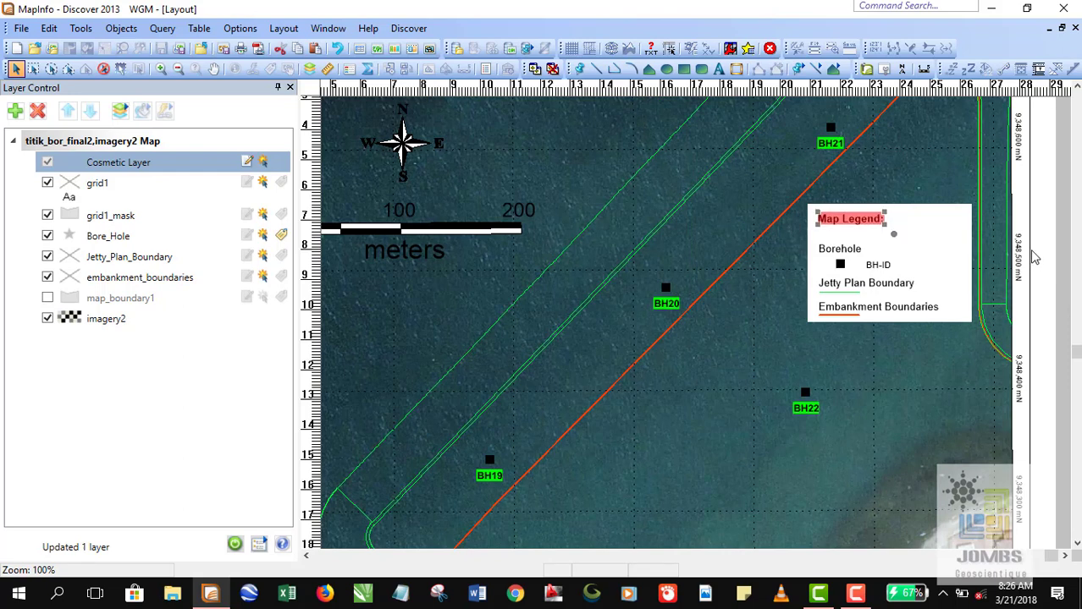
{"action": "key", "text": "Down"}
{"action": "key", "text": "Down"}
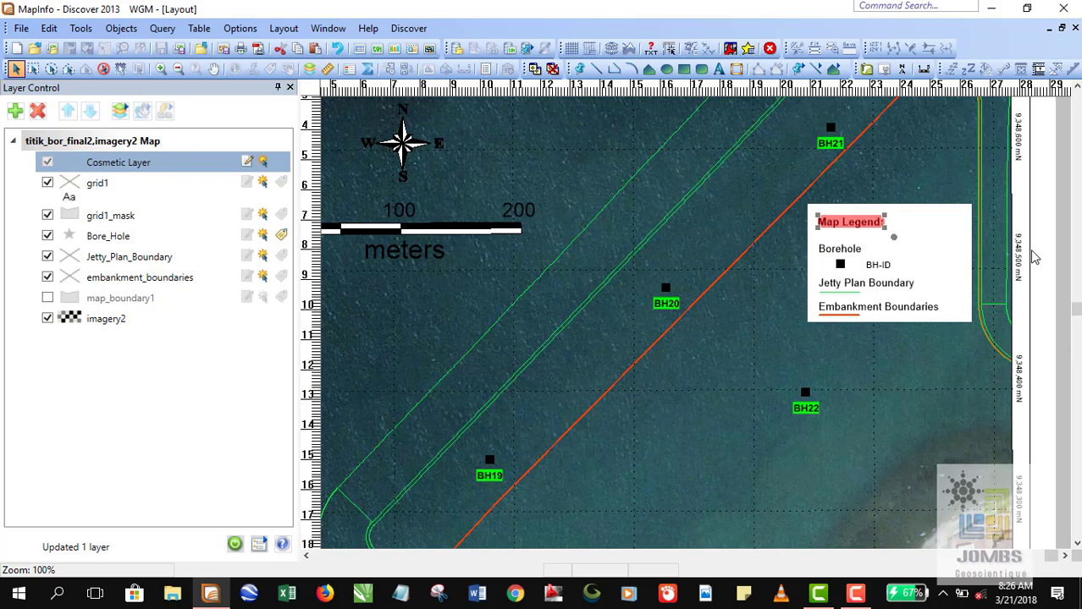
{"action": "key", "text": "Down"}
{"action": "key", "text": "Down"}
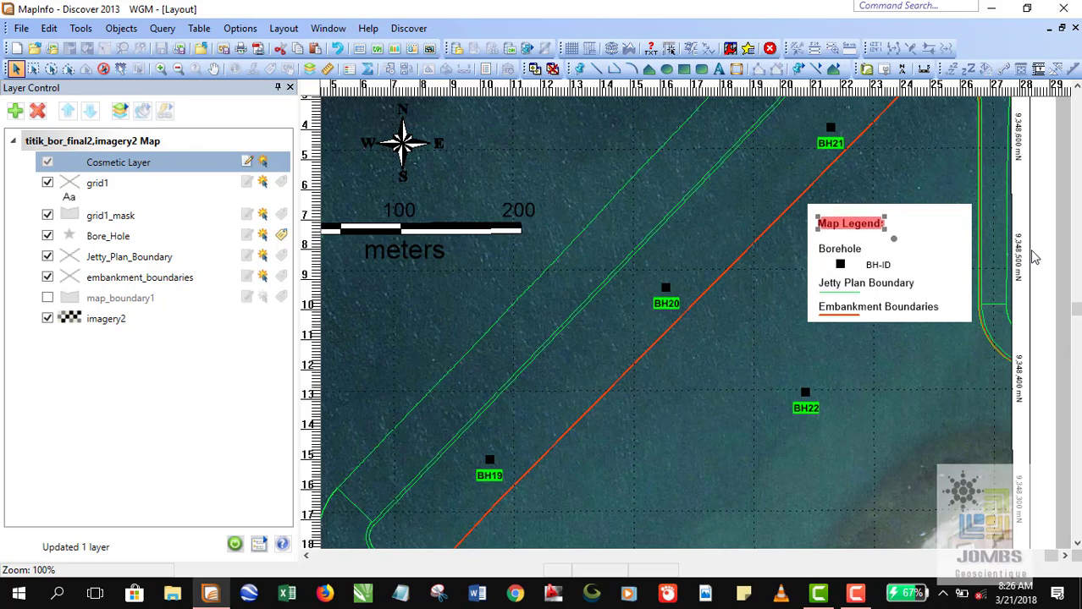
{"action": "left_click", "coordinate": [1036, 252]}
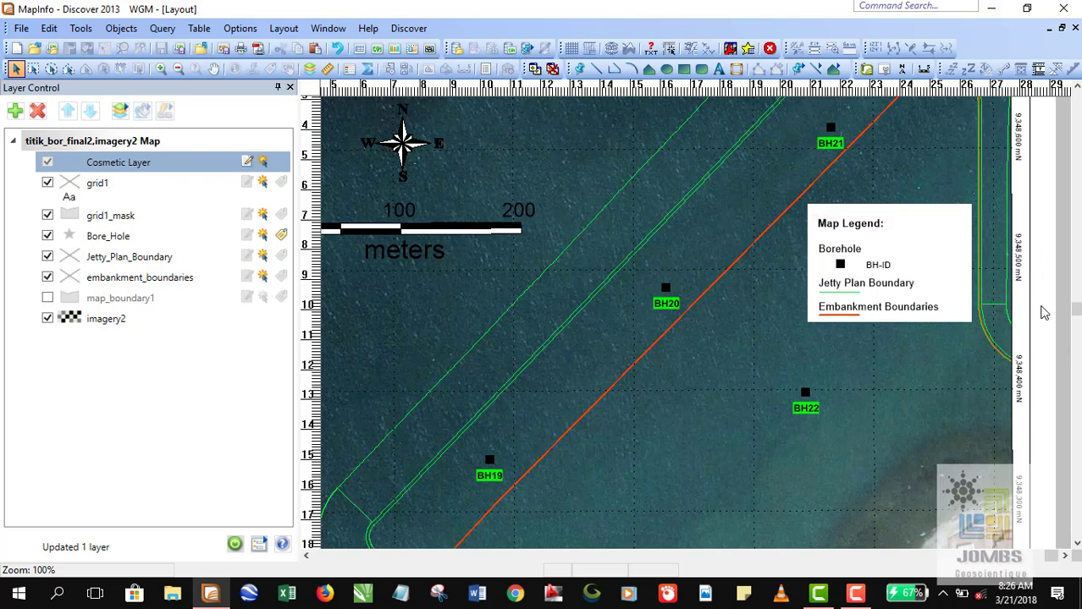
- View the layout at actual size and bring up the workspace save with Ctrl+K
{"action": "right_click", "coordinate": [714, 223]}
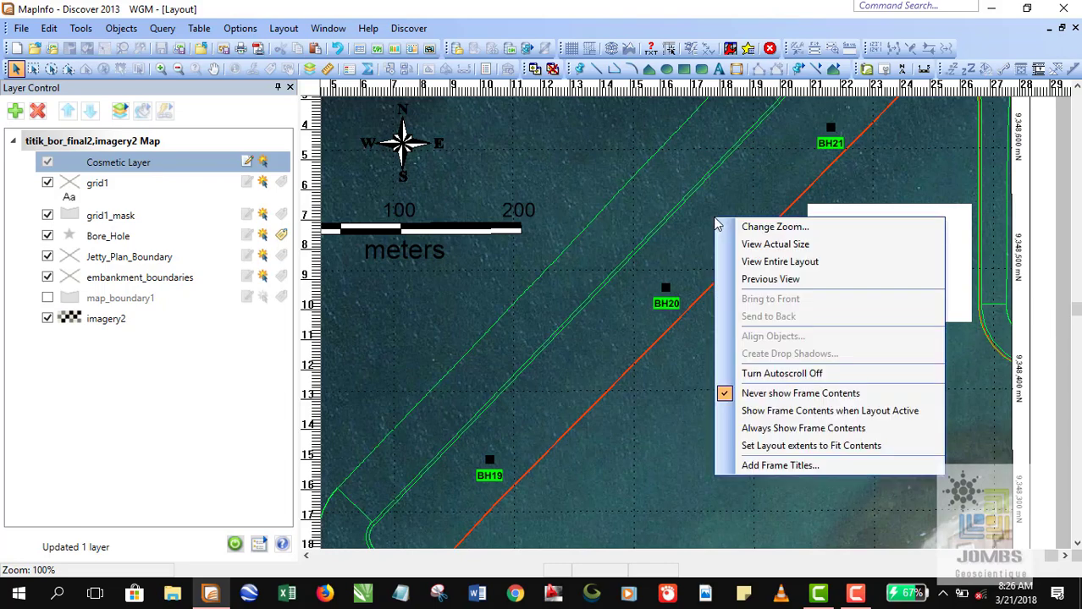
{"action": "left_click", "coordinate": [774, 243]}
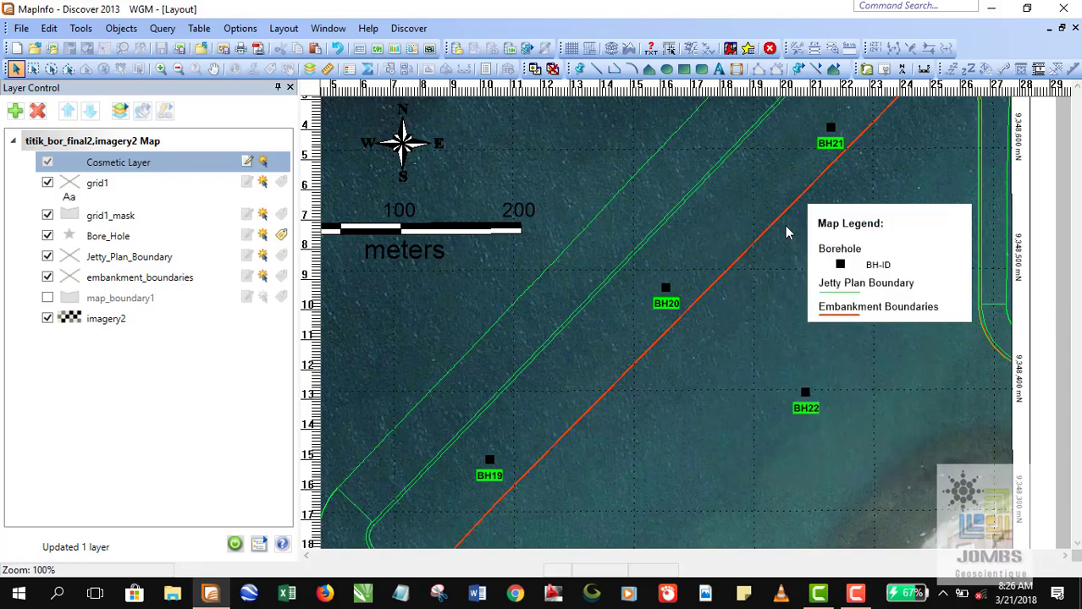
{"action": "scroll", "coordinate": [785, 226], "scroll_direction": "down", "scroll_amount": 1}
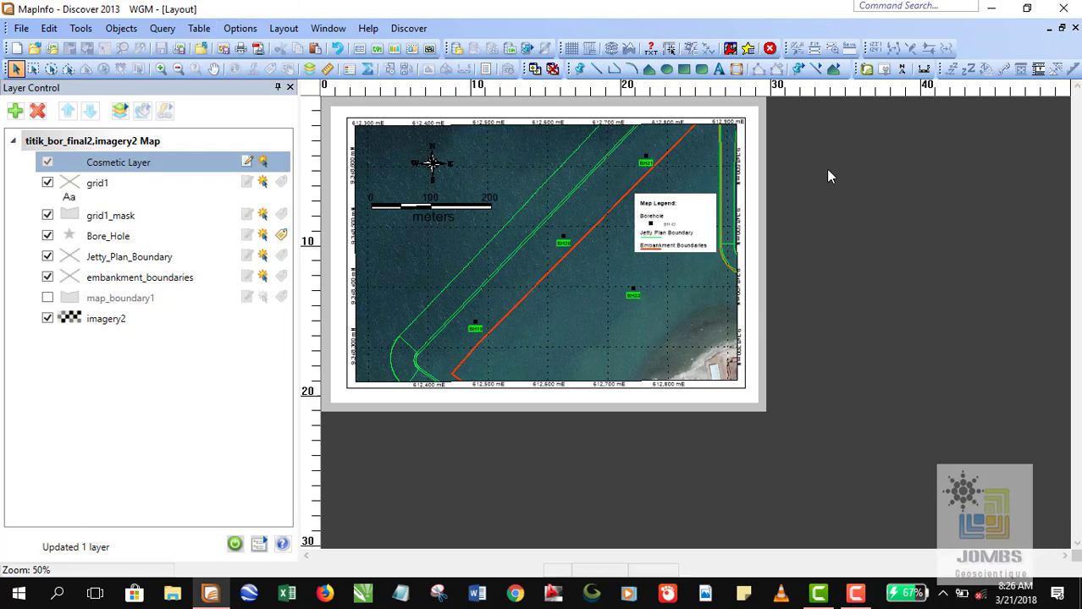
{"action": "key", "text": "ctrl+k"}
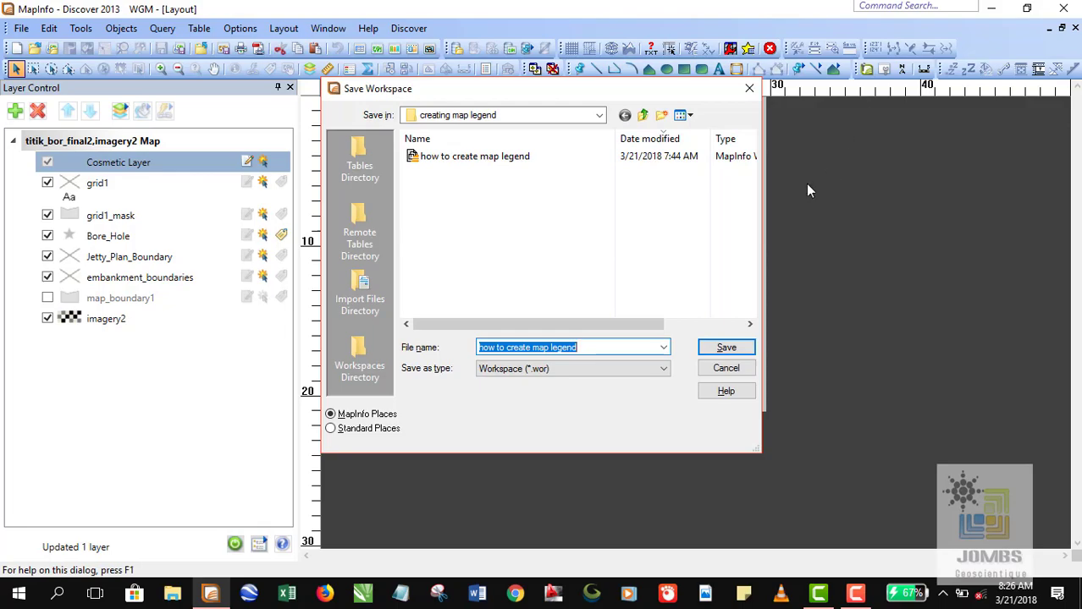
- Save the workspace 'how to create map legend' via File > Save Workspace, replacing the existing file
{"action": "left_click", "coordinate": [733, 372]}
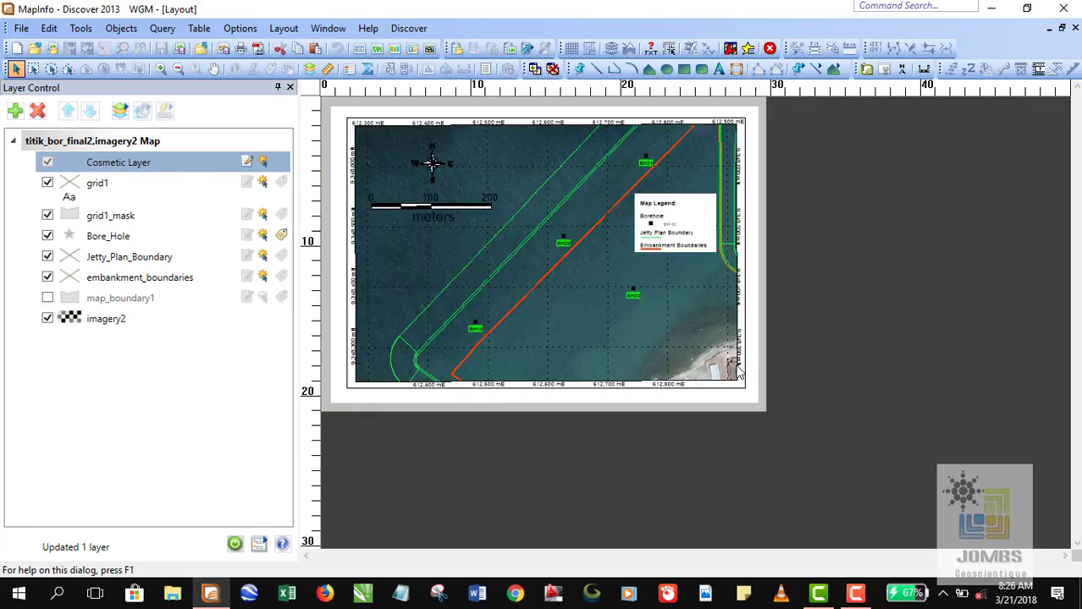
{"action": "left_click", "coordinate": [21, 30]}
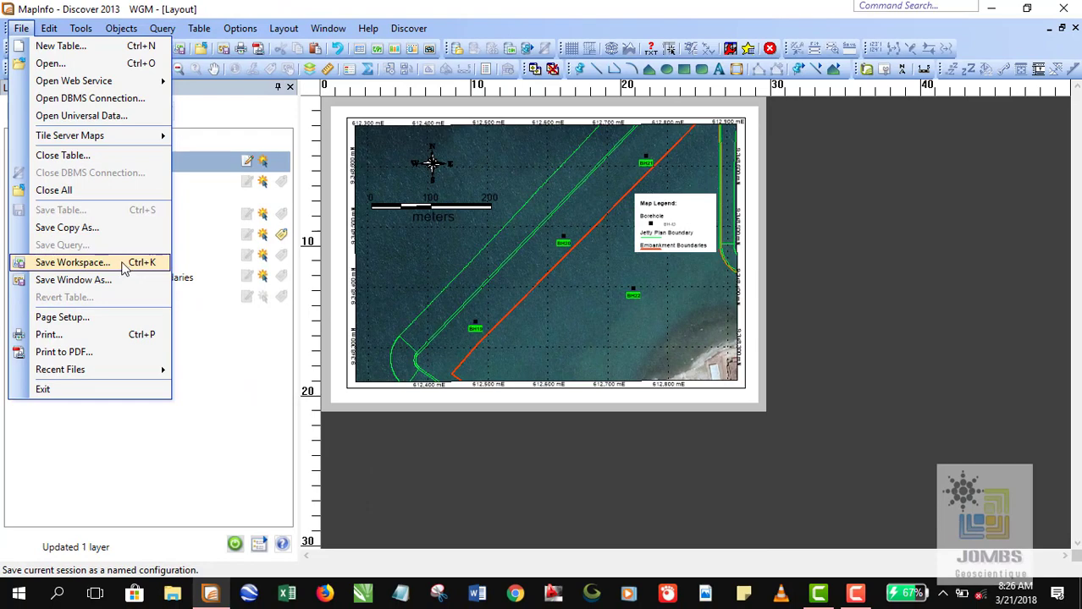
{"action": "left_click", "coordinate": [125, 268]}
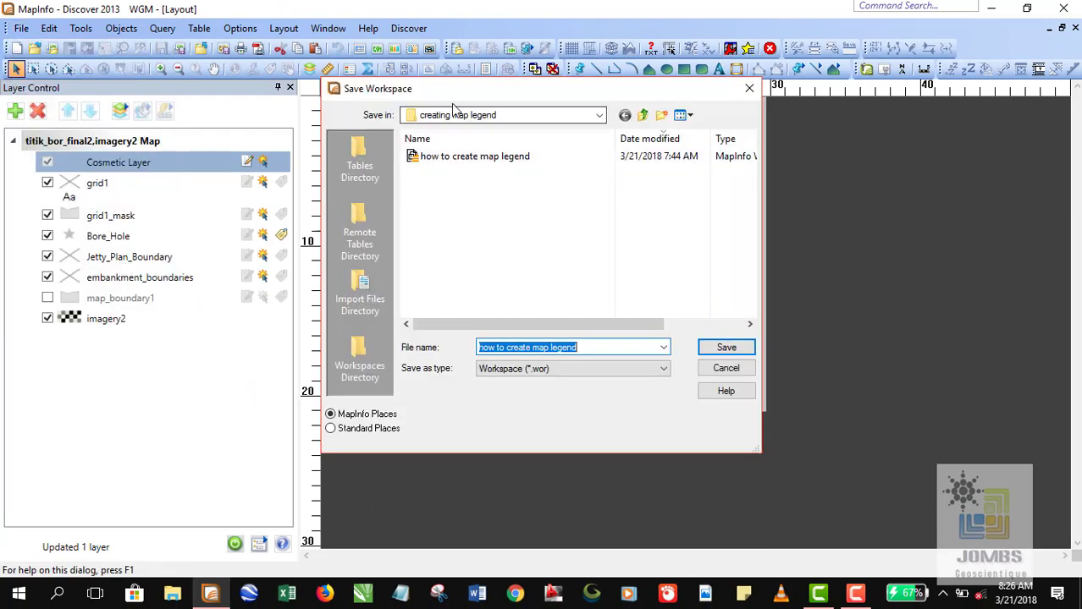
{"action": "left_click_drag", "start_coordinate": [442, 87], "coordinate": [188, 41]}
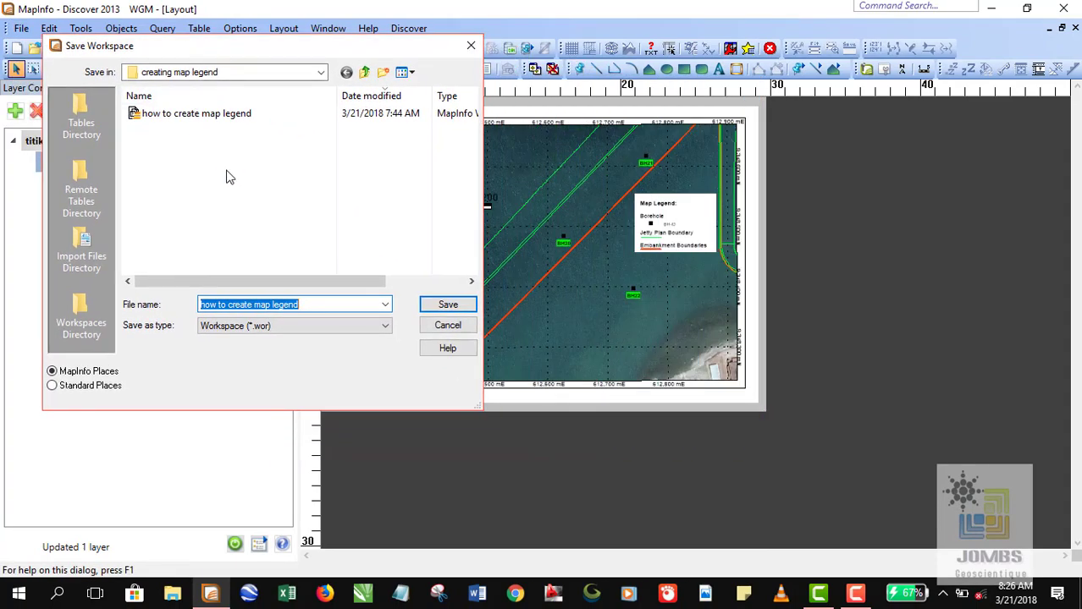
{"action": "left_click_drag", "start_coordinate": [268, 51], "coordinate": [276, 59]}
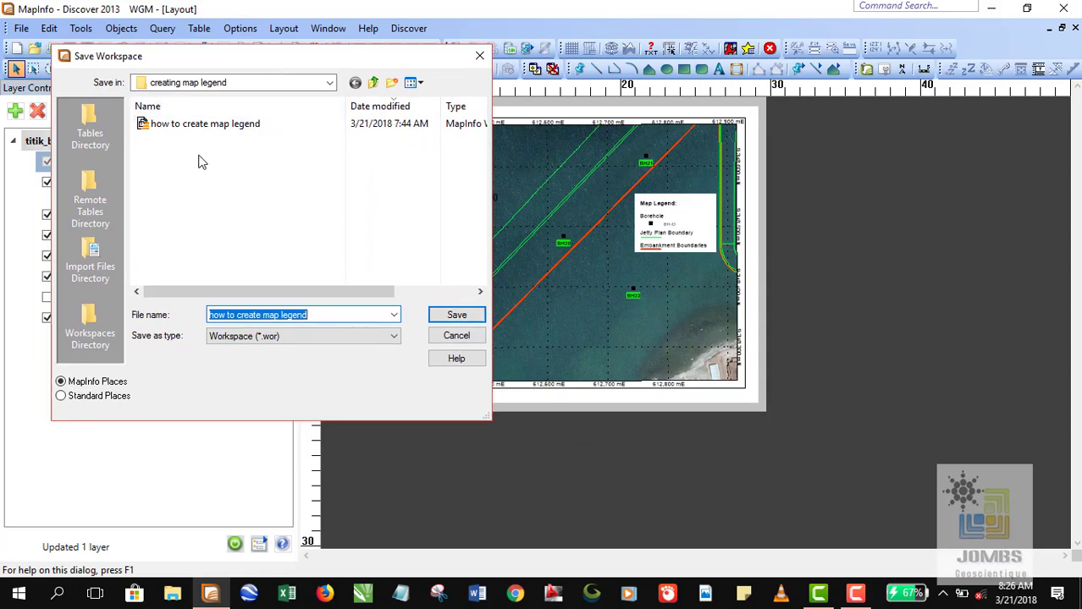
{"action": "left_click", "coordinate": [456, 316]}
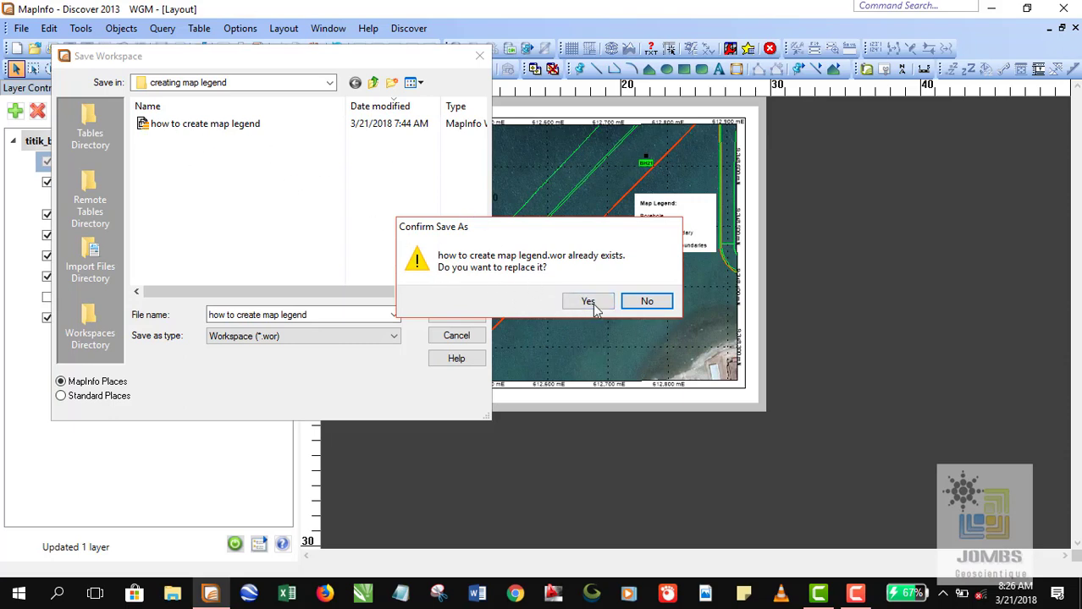
{"action": "left_click_drag", "start_coordinate": [545, 231], "coordinate": [525, 218]}
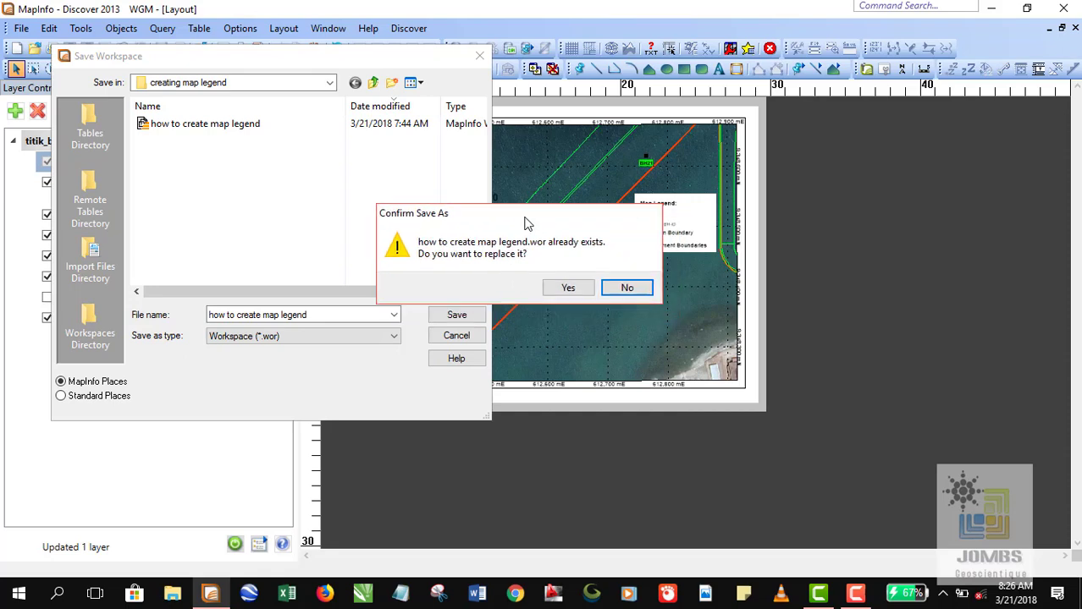
{"action": "left_click", "coordinate": [570, 289]}
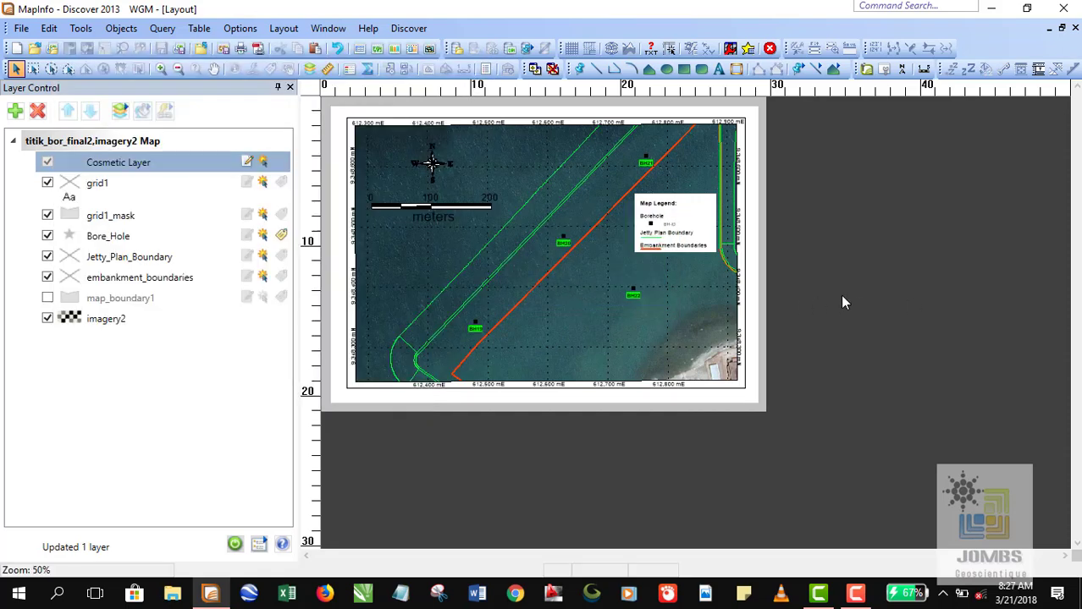